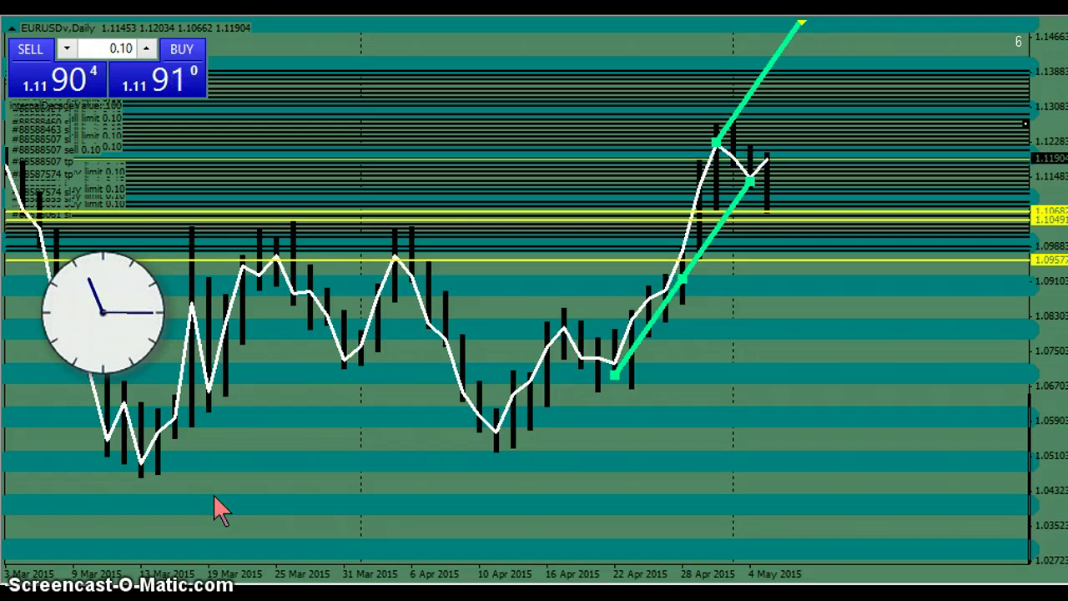
- Restore the maximized chart so the EURUSD daily and H1 windows sit side by side, and show more history in H1
{"action": "left_click", "coordinate": [535, 461]}
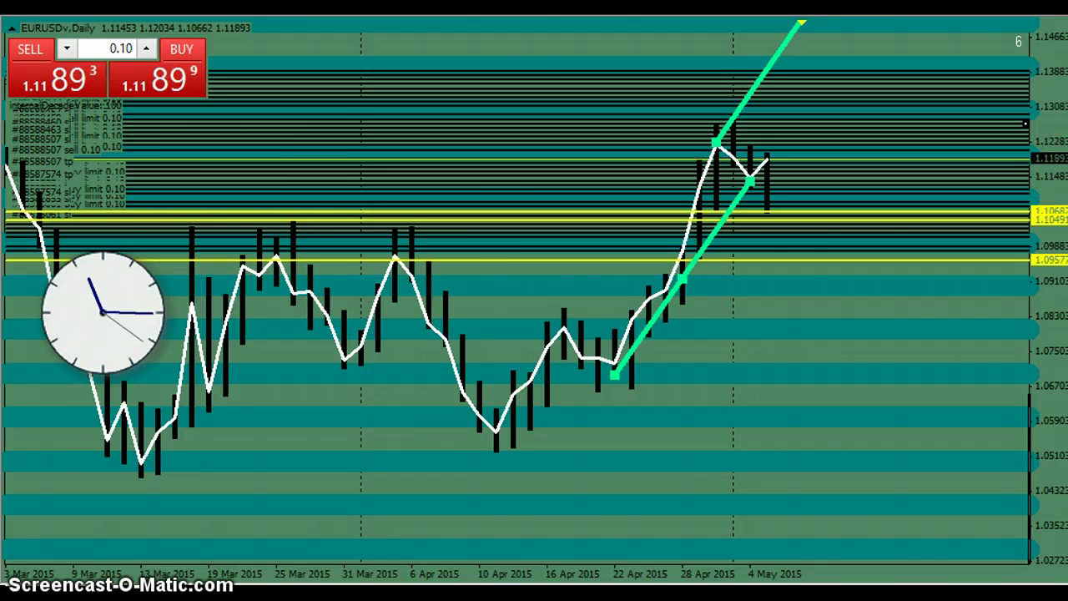
{"action": "left_click", "coordinate": [1035, 9]}
{"action": "left_click", "coordinate": [959, 236]}
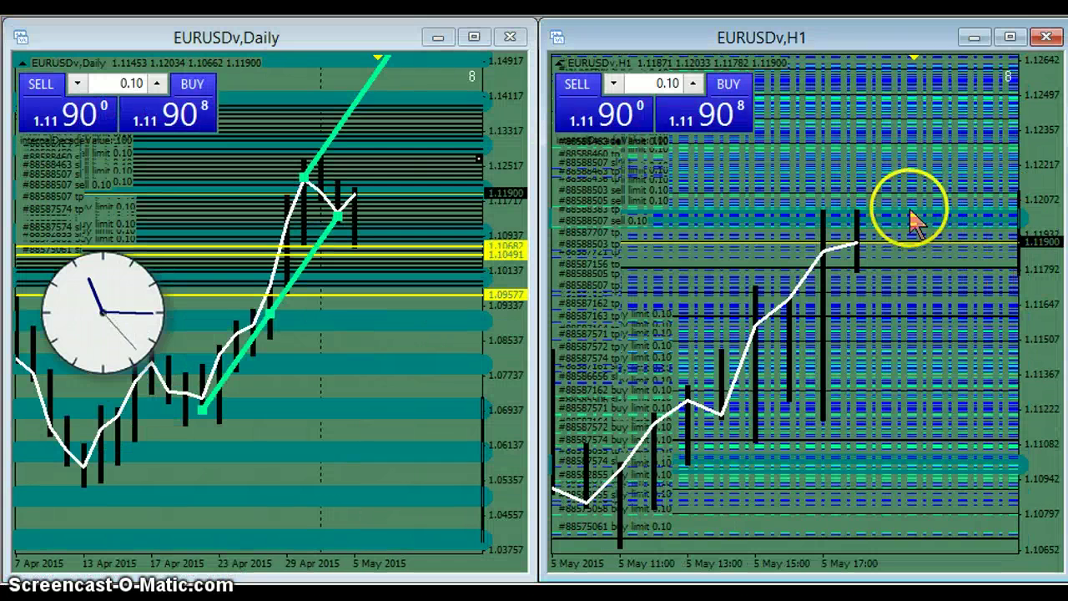
{"action": "key", "text": "minus"}
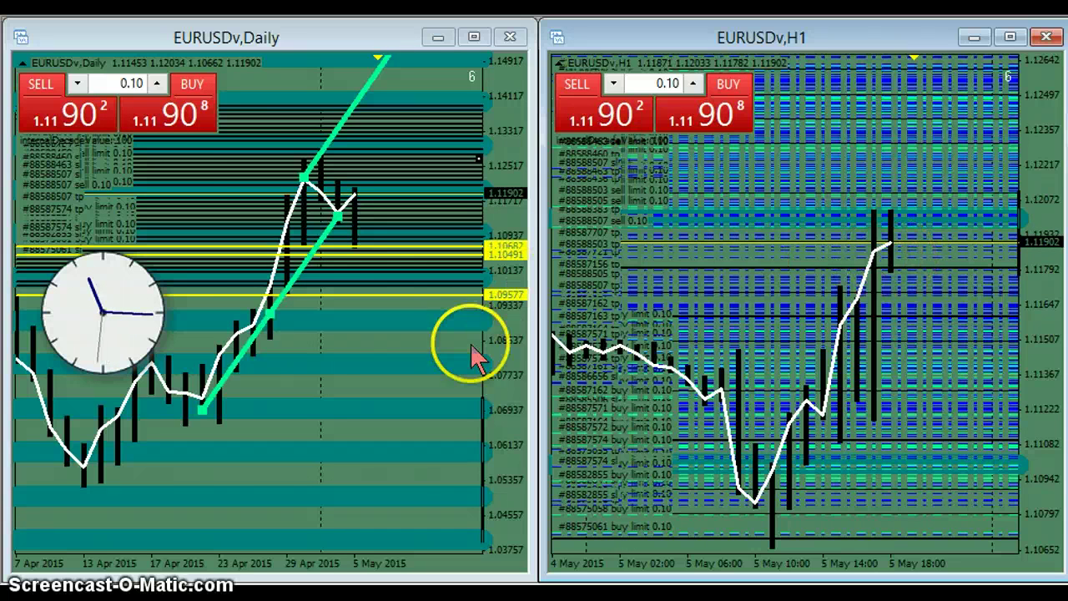
- Shift the rising channel on the daily chart slightly, recolor it Blue and give it the thickest line
{"action": "right_click", "coordinate": [273, 310]}
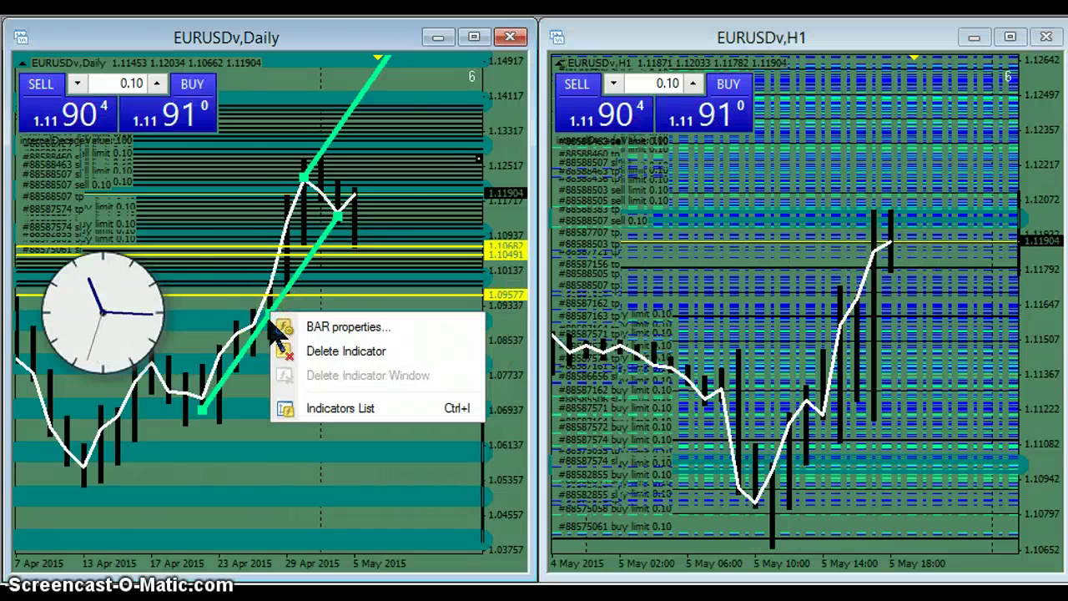
{"action": "left_click_drag", "start_coordinate": [255, 393], "coordinate": [288, 384]}
{"action": "right_click", "coordinate": [289, 385]}
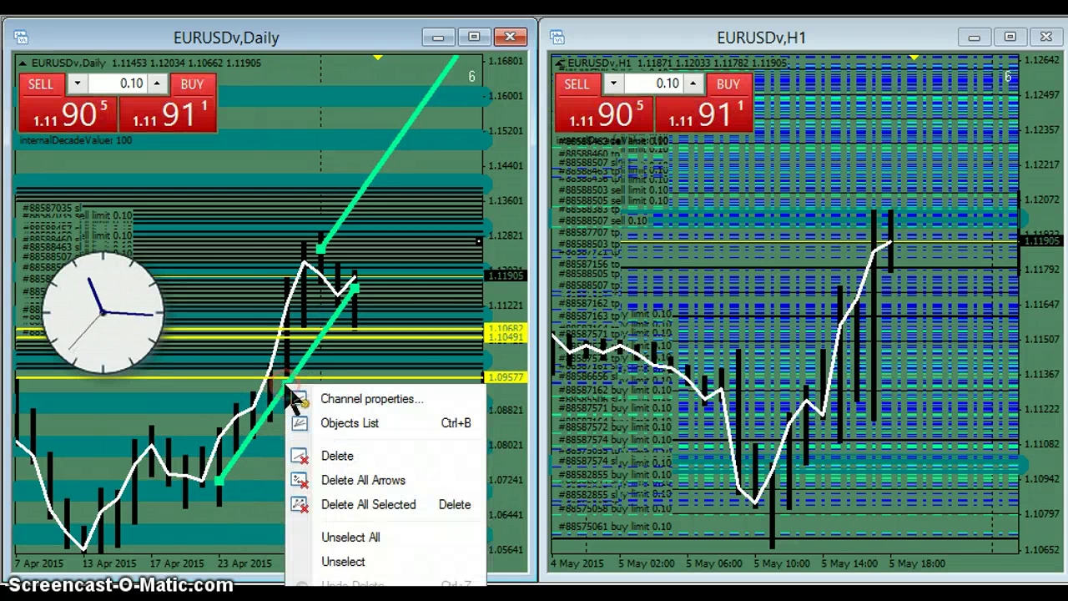
{"action": "left_click", "coordinate": [310, 398]}
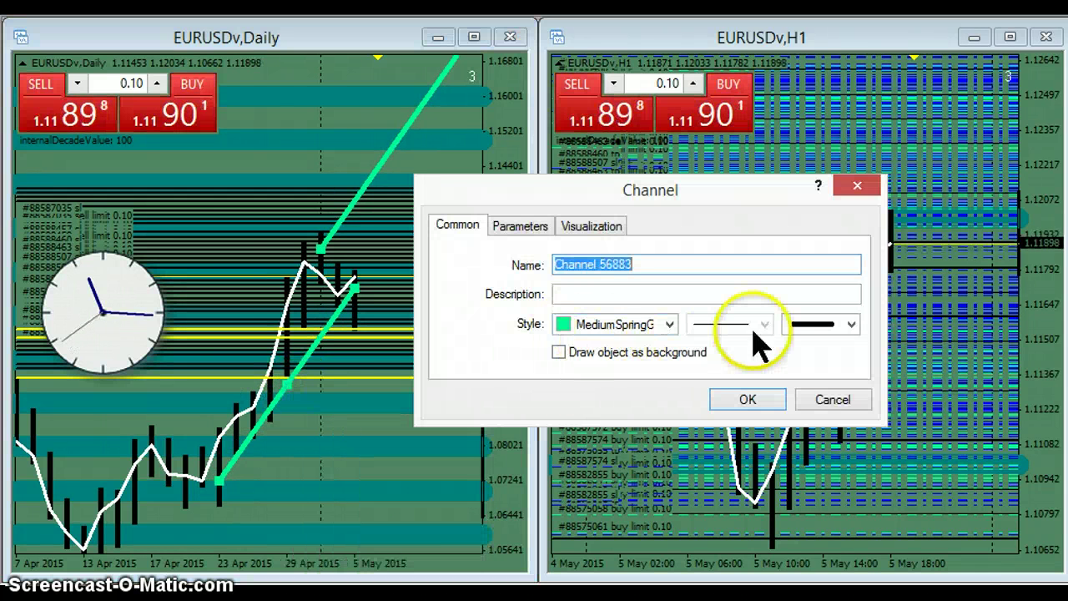
{"action": "left_click", "coordinate": [852, 325]}
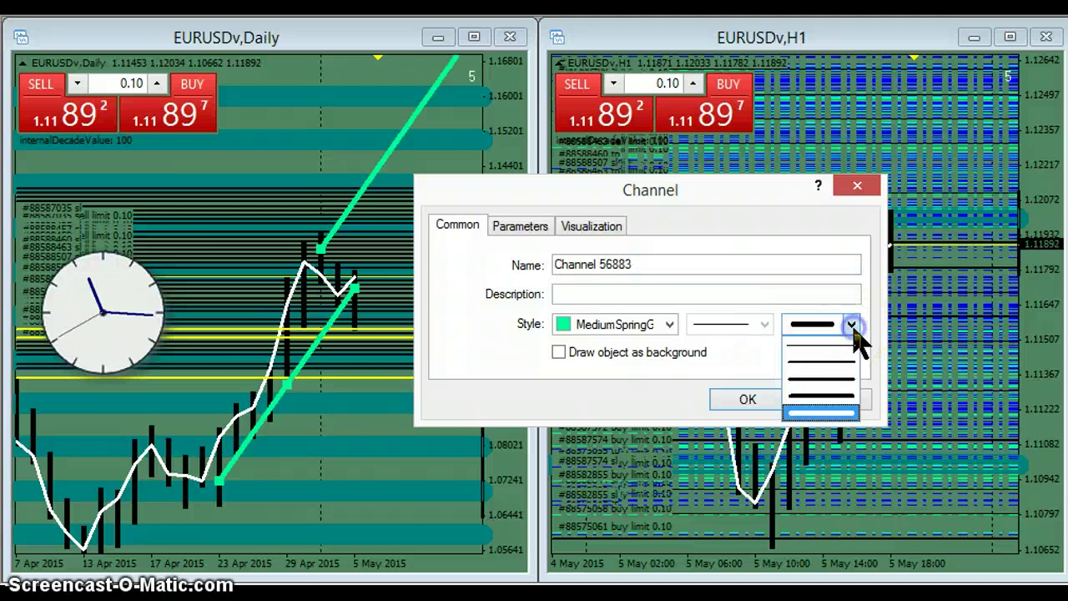
{"action": "left_click", "coordinate": [850, 405]}
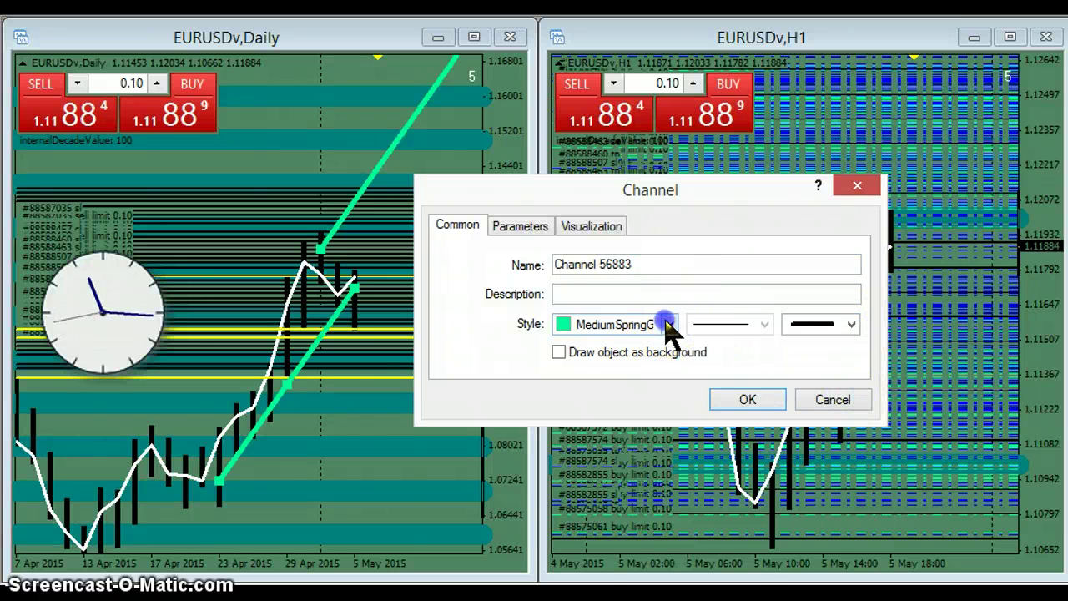
{"action": "left_click", "coordinate": [668, 324]}
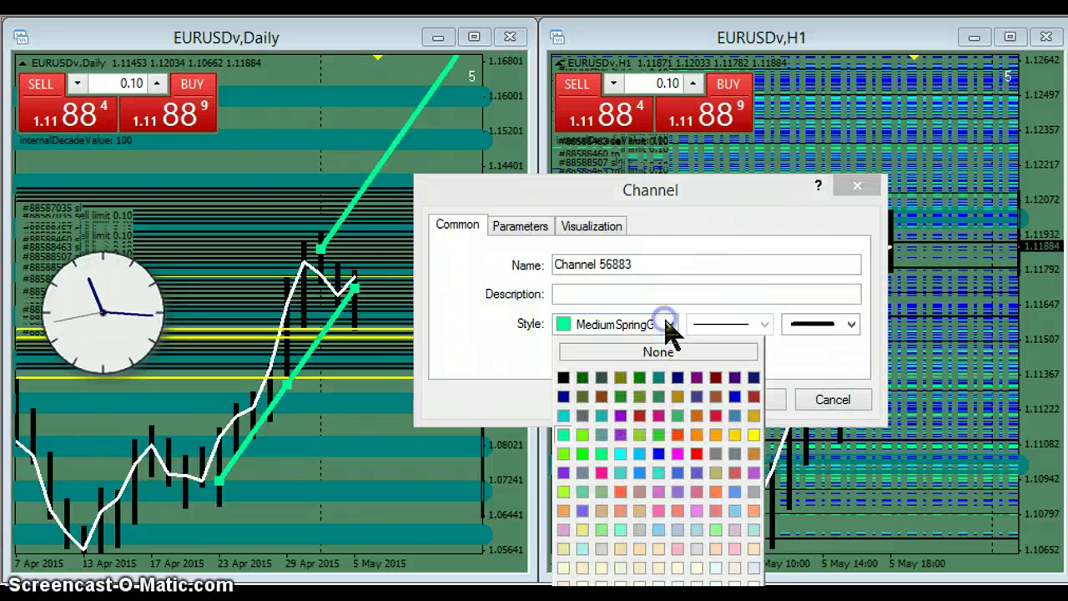
{"action": "left_click", "coordinate": [659, 456]}
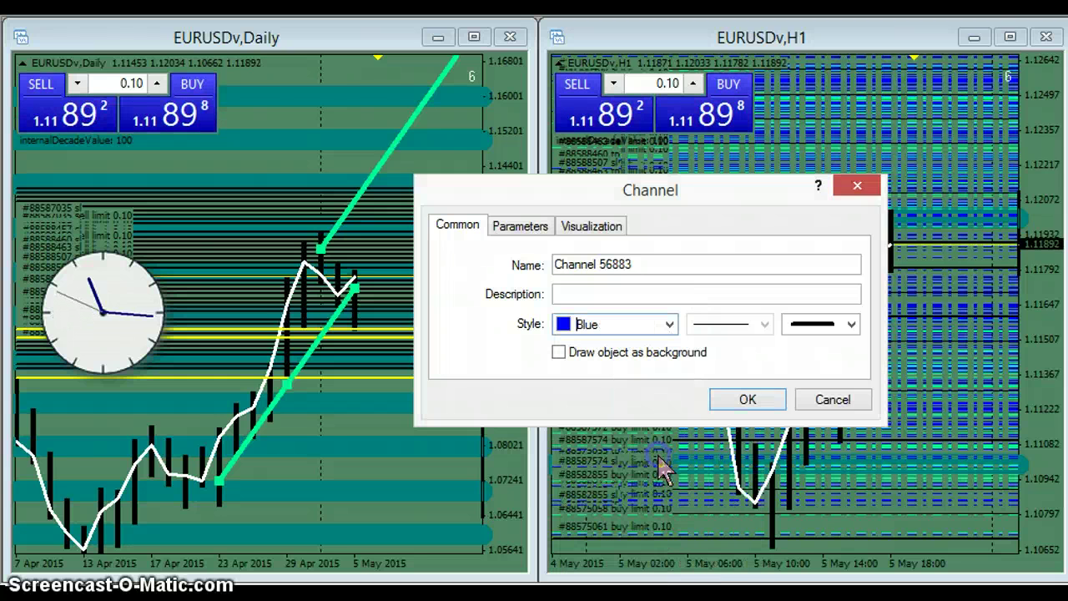
{"action": "left_click", "coordinate": [745, 399]}
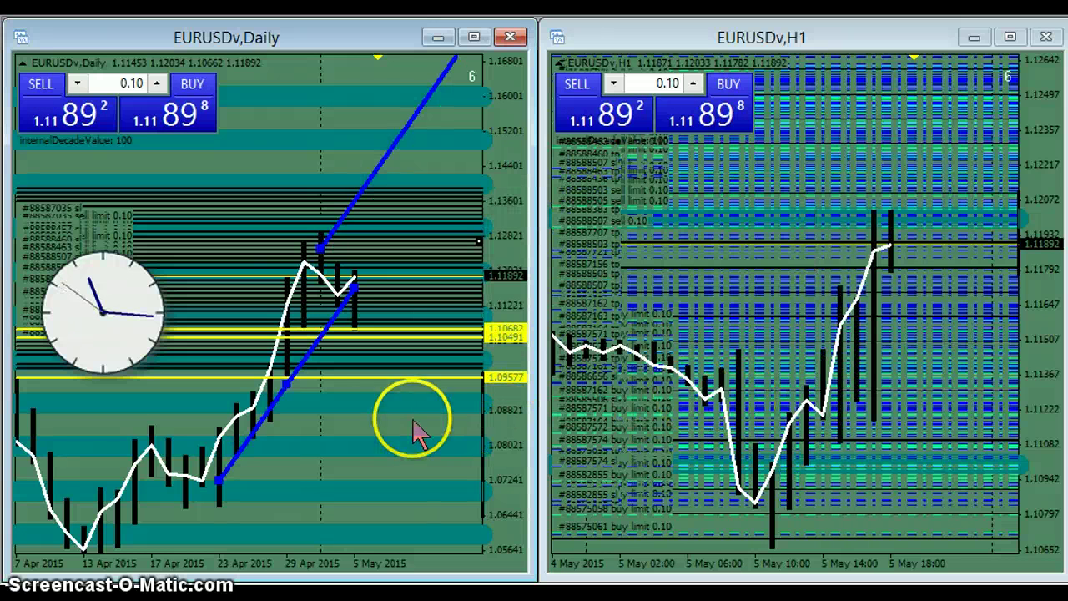
- Set the color of the rising channel on the daily chart to YellowGreen
{"action": "left_click", "coordinate": [286, 399]}
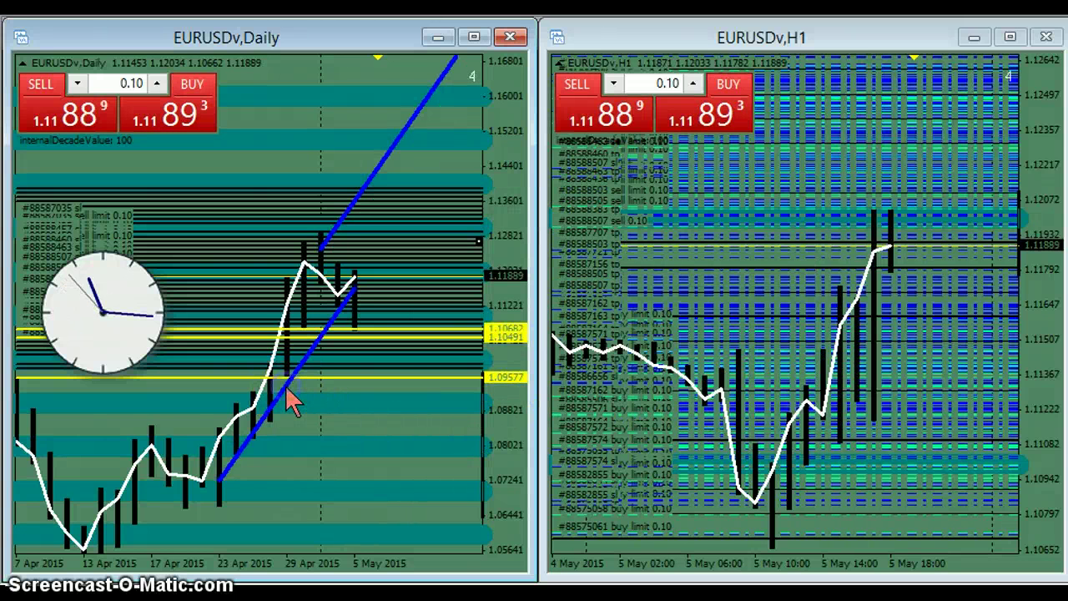
{"action": "right_click", "coordinate": [286, 399]}
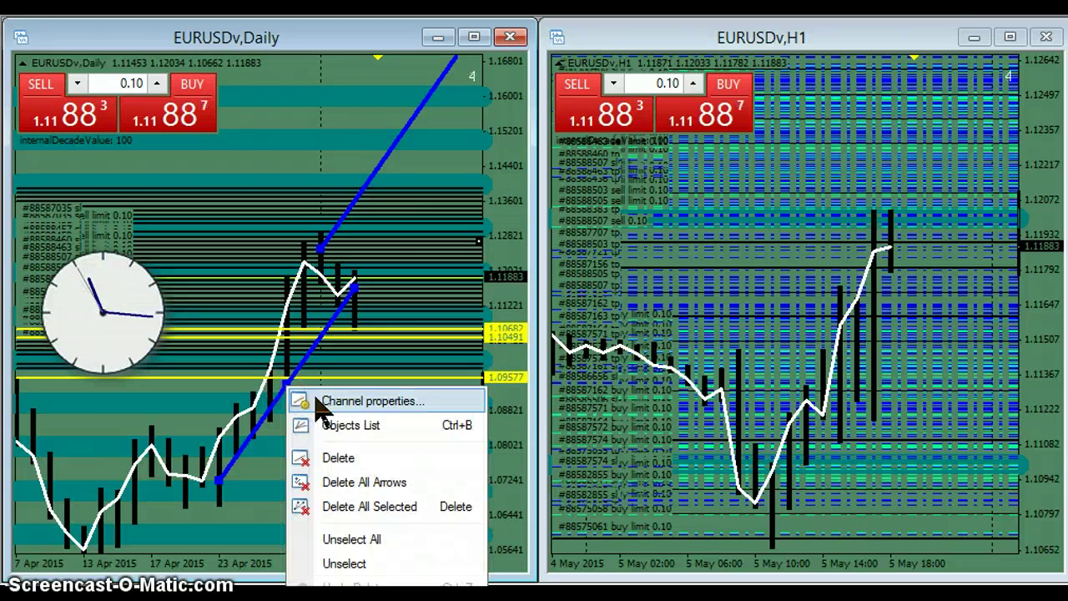
{"action": "left_click", "coordinate": [321, 402]}
{"action": "left_click", "coordinate": [670, 325]}
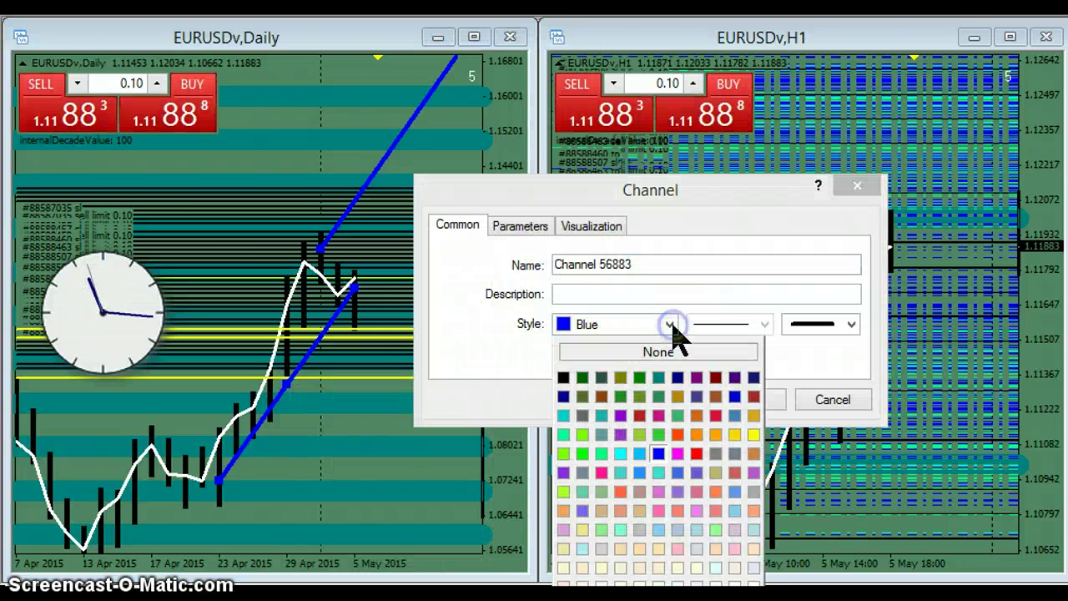
{"action": "left_click", "coordinate": [647, 441]}
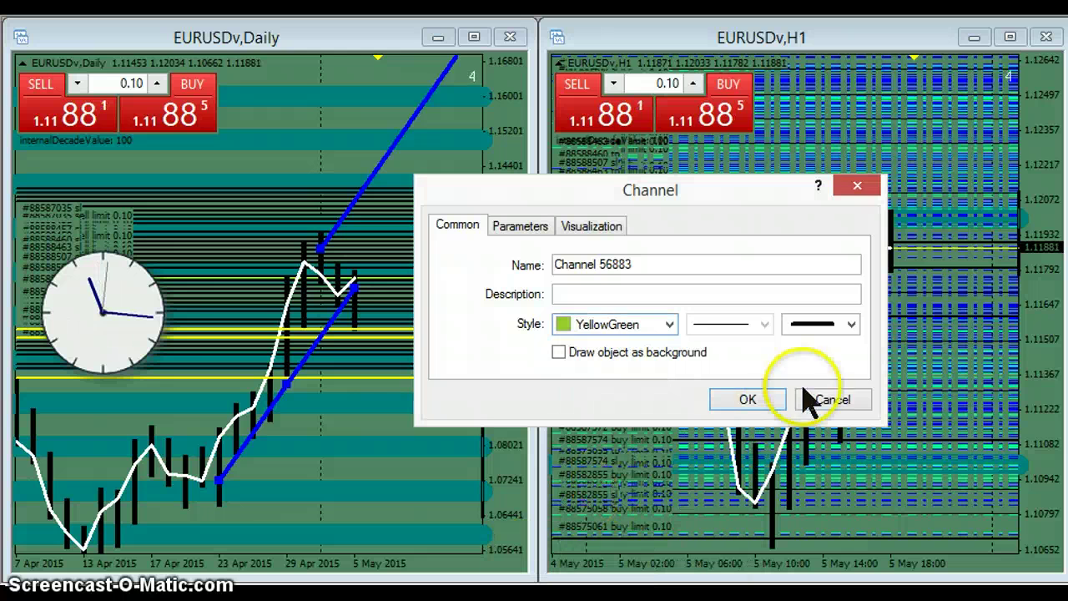
{"action": "left_click", "coordinate": [749, 399]}
{"action": "left_click", "coordinate": [392, 402]}
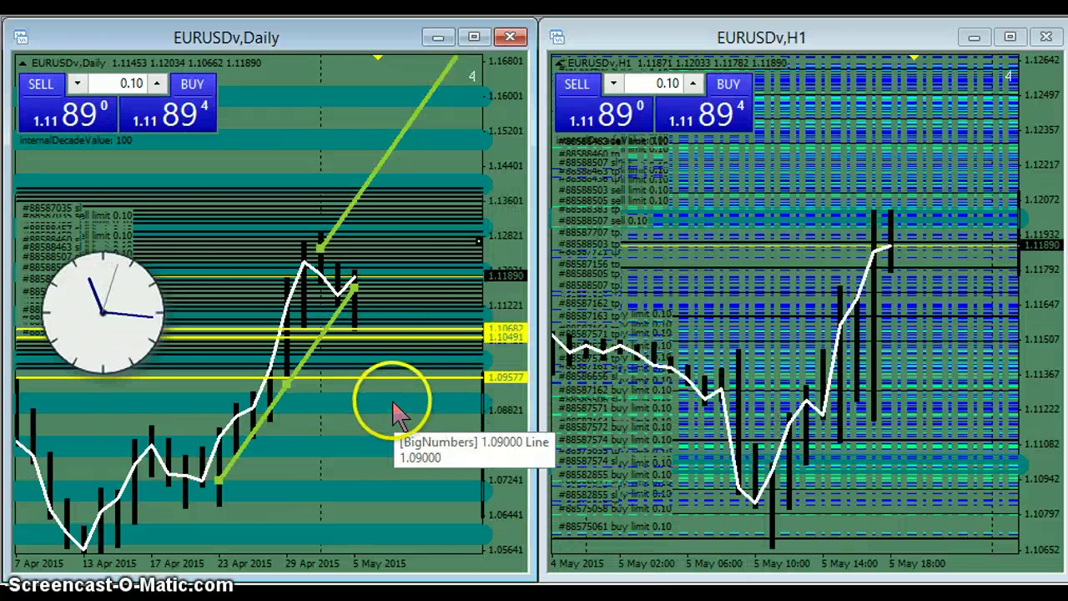
- Maximize the EURUSD daily chart window
{"action": "left_click", "coordinate": [477, 74]}
{"action": "left_click", "coordinate": [488, 54]}
{"action": "left_click", "coordinate": [476, 42]}
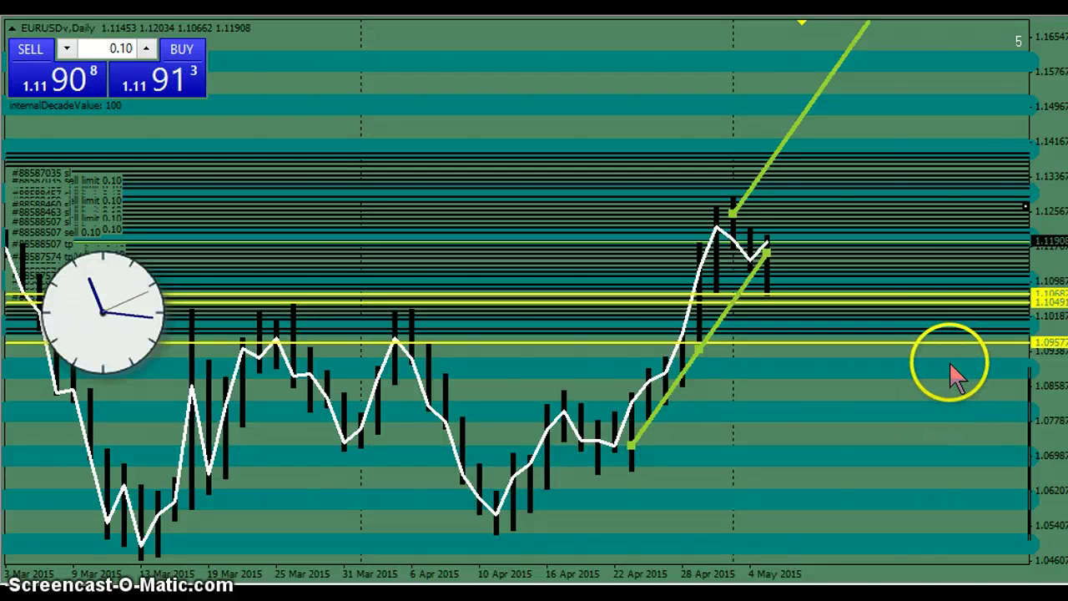
- Examine where the channel's upper line projects to on the price scale of the daily chart
{"action": "left_click_drag", "start_coordinate": [1037, 409], "coordinate": [1051, 224]}
{"action": "left_click_drag", "start_coordinate": [940, 250], "coordinate": [844, 436]}
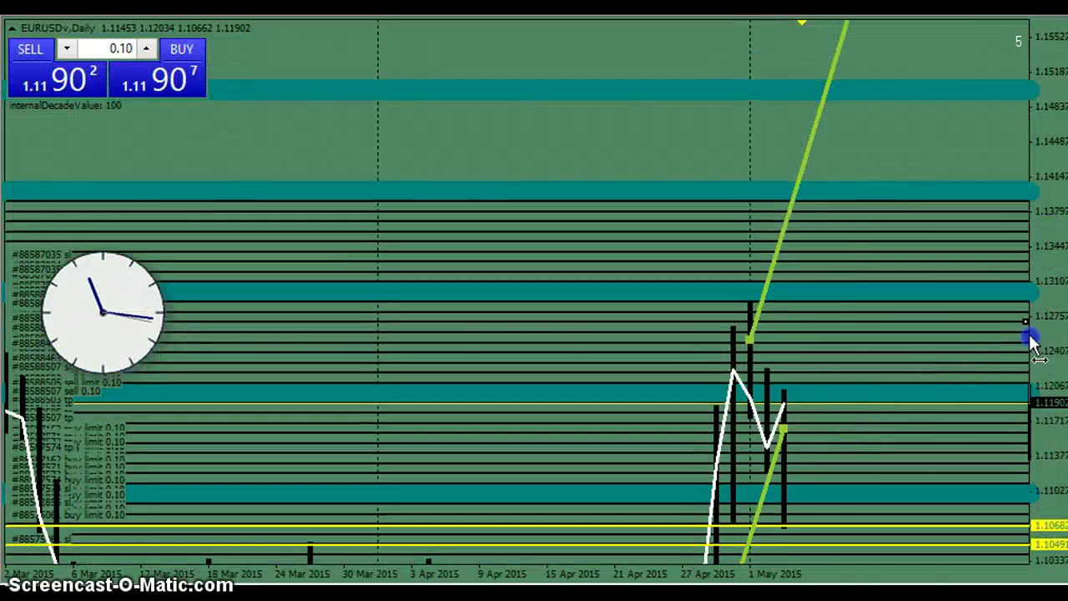
{"action": "left_click_drag", "start_coordinate": [1024, 358], "coordinate": [1039, 313]}
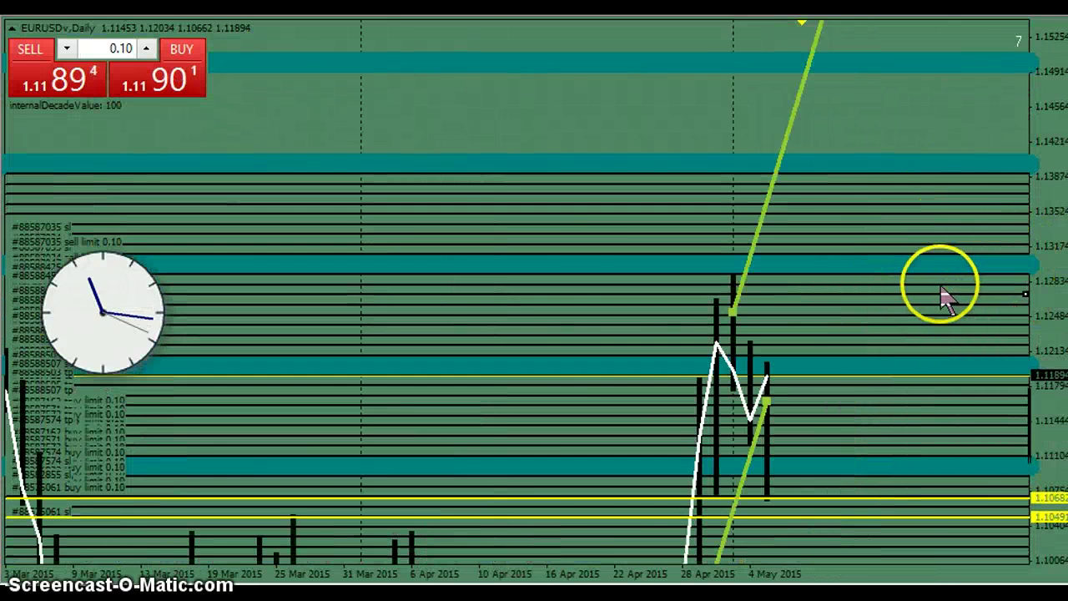
{"action": "right_click", "coordinate": [930, 296]}
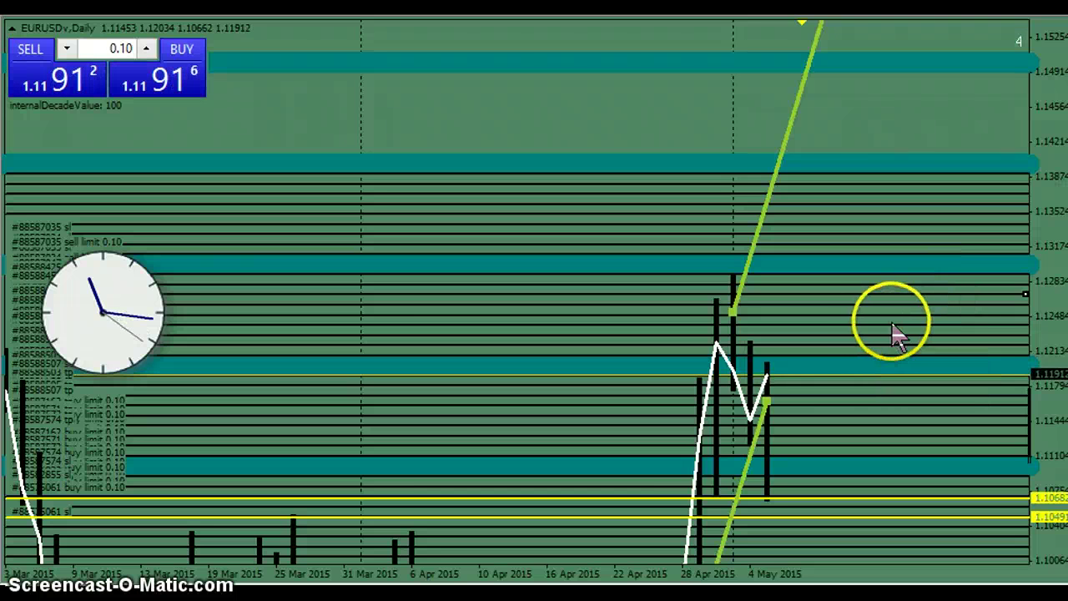
{"action": "left_click_drag", "start_coordinate": [816, 293], "coordinate": [774, 342]}
{"action": "left_click_drag", "start_coordinate": [852, 118], "coordinate": [821, 346]}
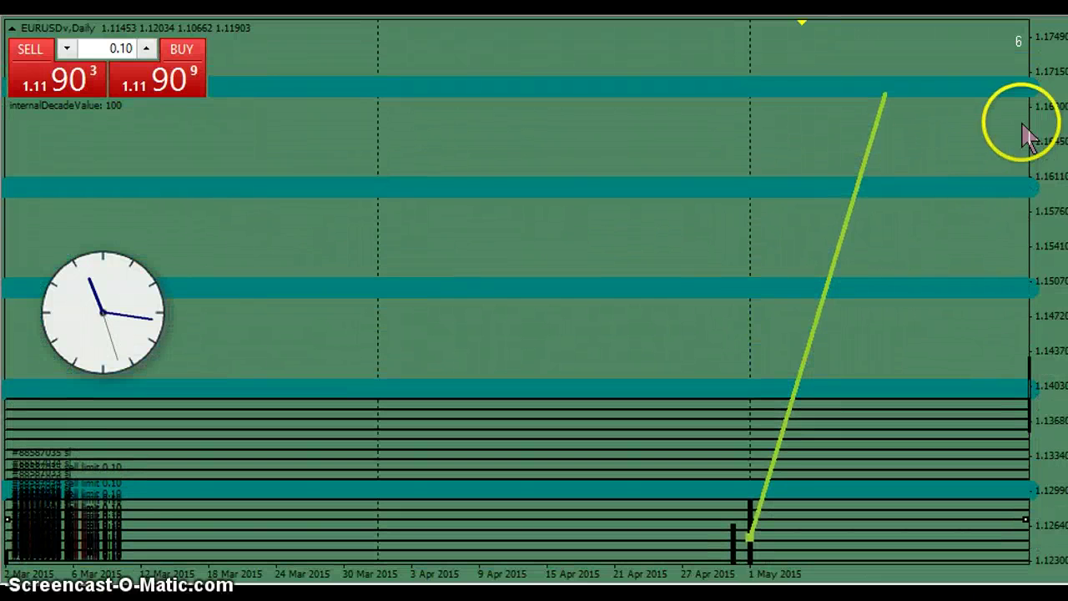
{"action": "left_click_drag", "start_coordinate": [1049, 133], "coordinate": [1048, 171]}
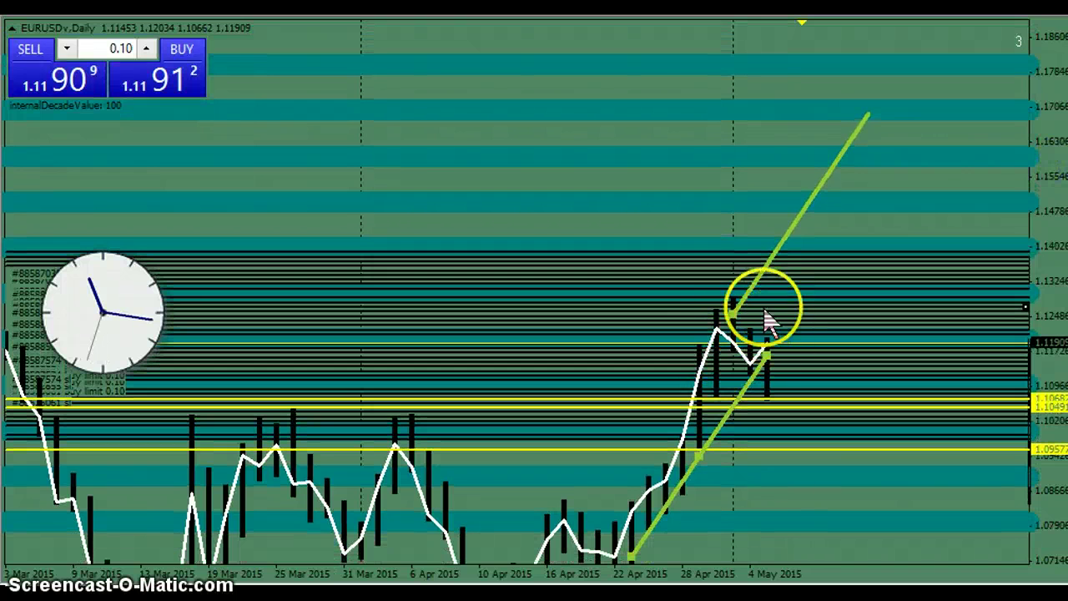
{"action": "mouse_move", "coordinate": [786, 242]}
{"action": "left_mouse_down"}
{"action": "mouse_move", "coordinate": [796, 270]}
{"action": "mouse_move", "coordinate": [920, 153]}
{"action": "mouse_move", "coordinate": [809, 234]}
{"action": "left_mouse_up"}
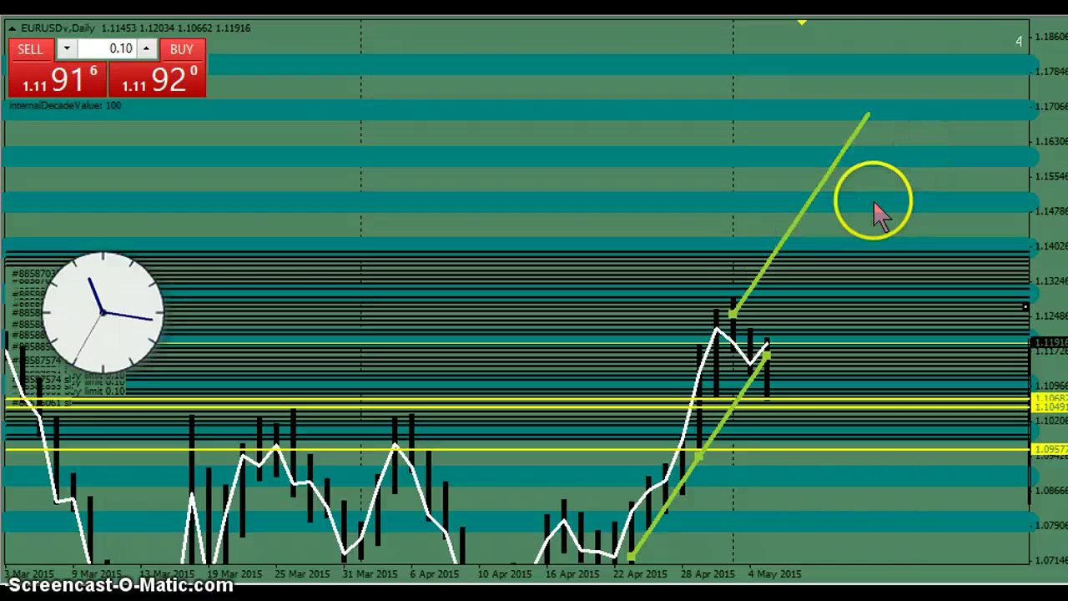
{"action": "left_click_drag", "start_coordinate": [874, 203], "coordinate": [875, 144]}
{"action": "mouse_move", "coordinate": [806, 464]}
{"action": "left_mouse_down"}
{"action": "mouse_move", "coordinate": [775, 442]}
{"action": "mouse_move", "coordinate": [812, 448]}
{"action": "left_mouse_up"}
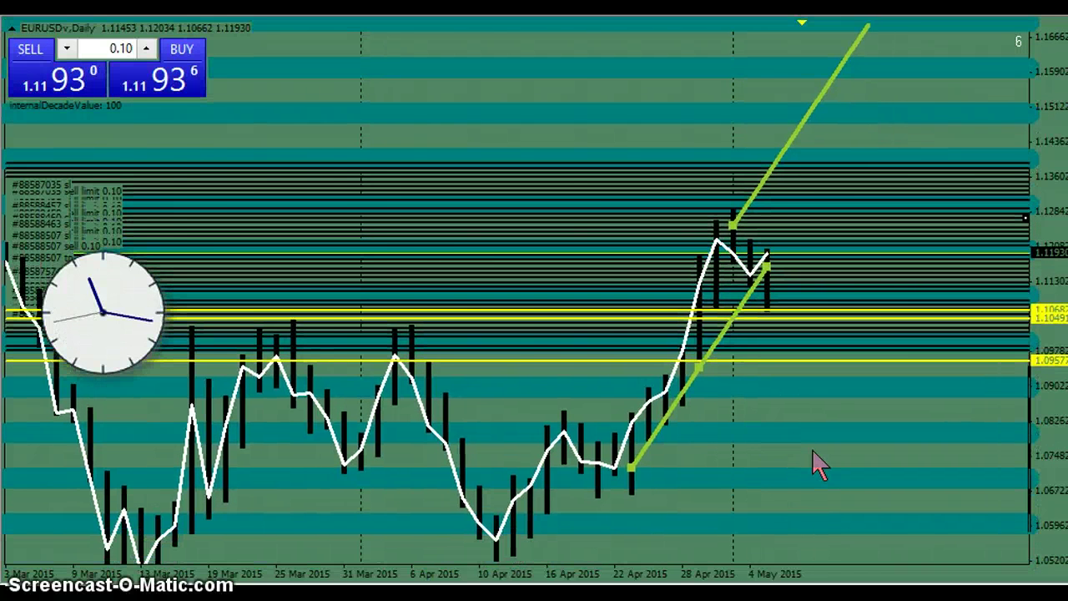
- Draw a filled rectangle from the late-January 2015 drop to the chart's right edge, between about 1.163 and 1.123
{"action": "key", "text": "minus"}
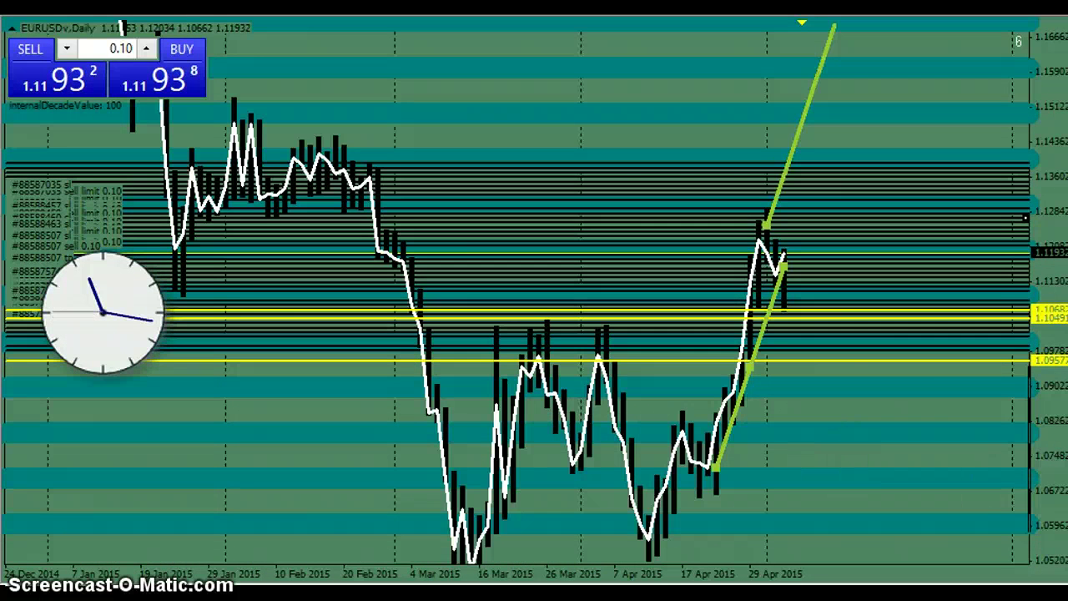
{"action": "left_click_drag", "start_coordinate": [1064, 411], "coordinate": [1056, 443]}
{"action": "left_click", "coordinate": [427, 423]}
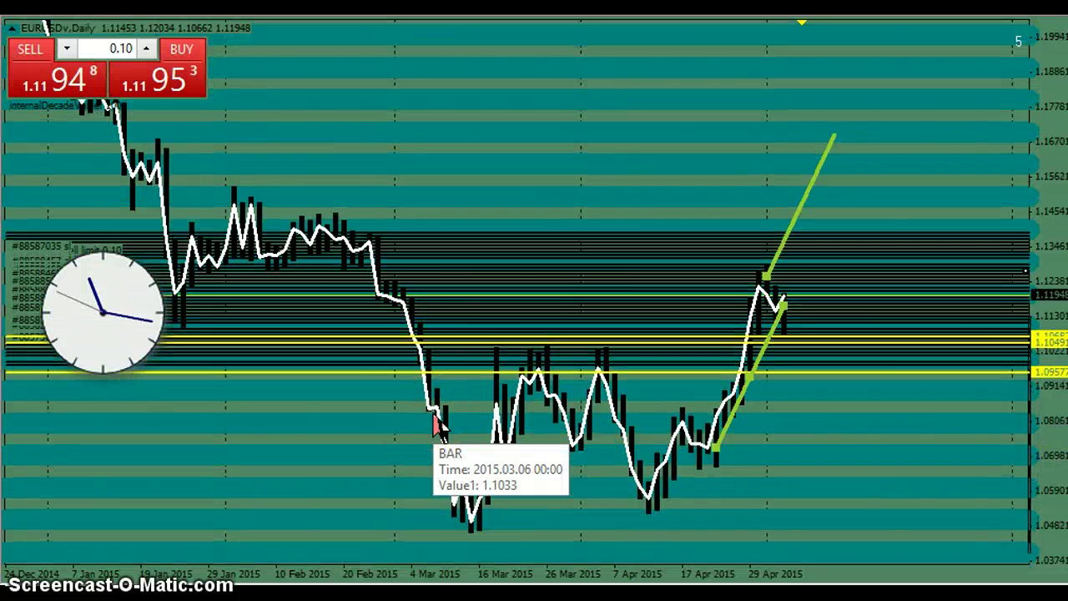
{"action": "left_click", "coordinate": [456, 455]}
{"action": "left_click", "coordinate": [460, 517]}
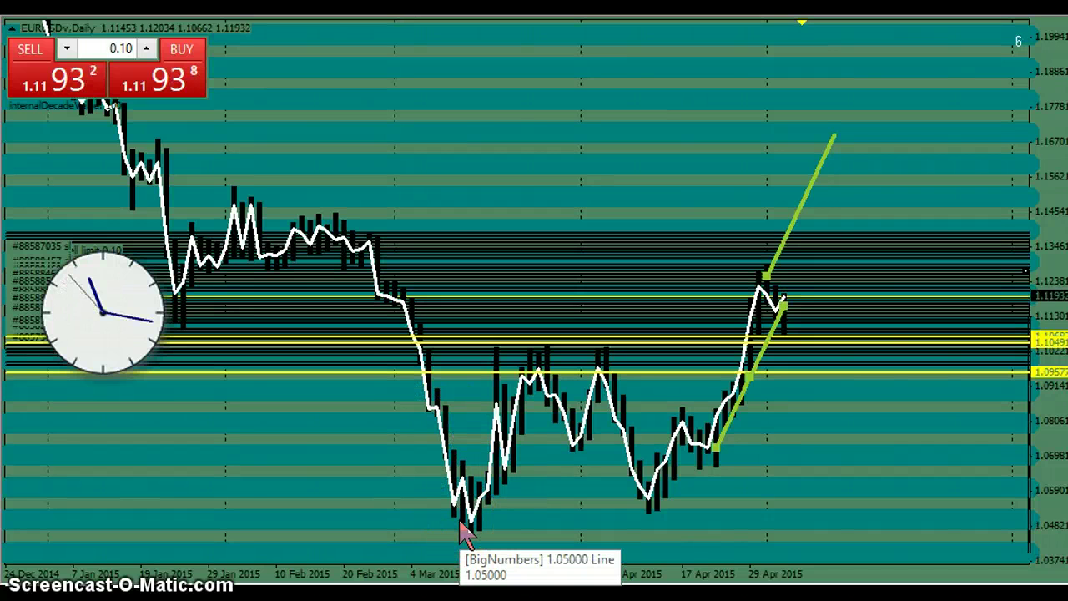
{"action": "left_click_drag", "start_coordinate": [506, 150], "coordinate": [541, 130]}
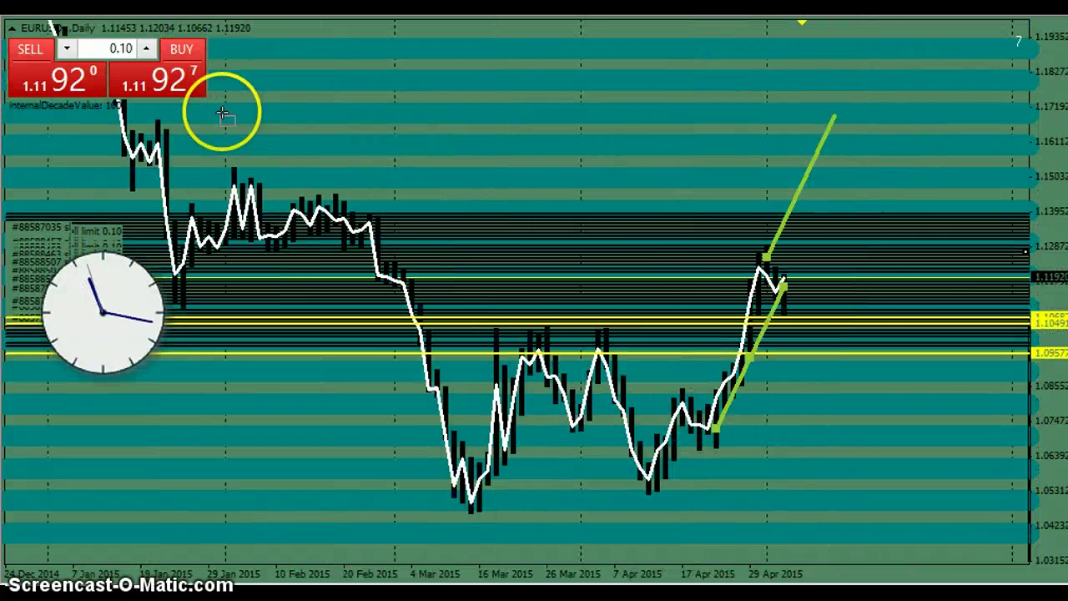
{"action": "mouse_move", "coordinate": [168, 136]}
{"action": "left_mouse_down"}
{"action": "mouse_move", "coordinate": [740, 157]}
{"action": "mouse_move", "coordinate": [998, 212]}
{"action": "mouse_move", "coordinate": [1030, 193]}
{"action": "mouse_move", "coordinate": [1003, 212]}
{"action": "mouse_move", "coordinate": [1027, 215]}
{"action": "mouse_move", "coordinate": [1004, 238]}
{"action": "mouse_move", "coordinate": [1024, 264]}
{"action": "left_mouse_up"}
- Move the analog clock down the chart so it no longer covers the order labels
{"action": "left_click", "coordinate": [771, 279]}
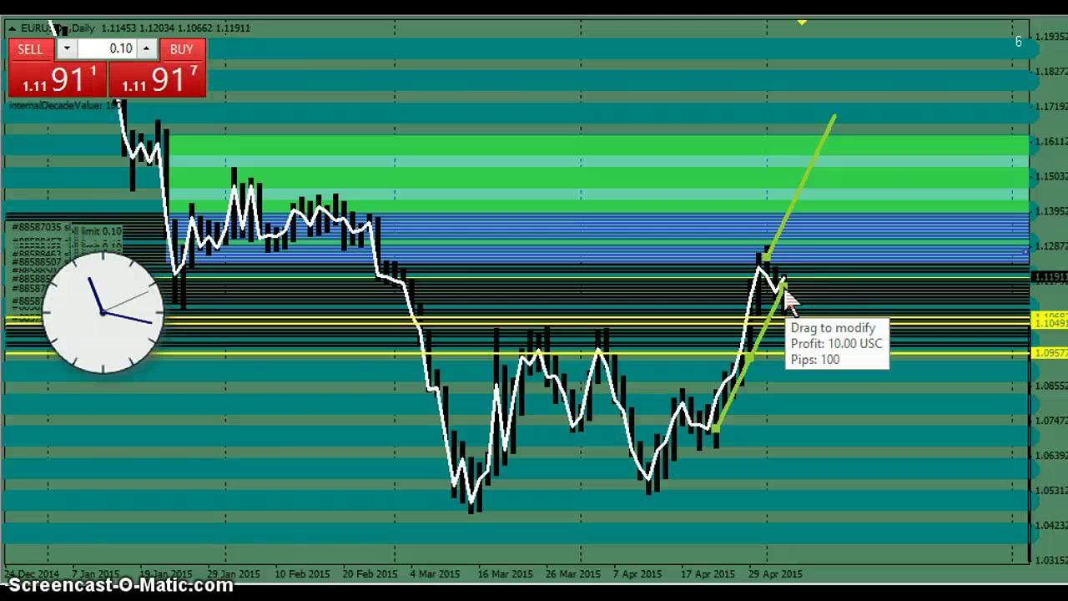
{"action": "left_click", "coordinate": [341, 400]}
{"action": "left_click_drag", "start_coordinate": [105, 324], "coordinate": [112, 491]}
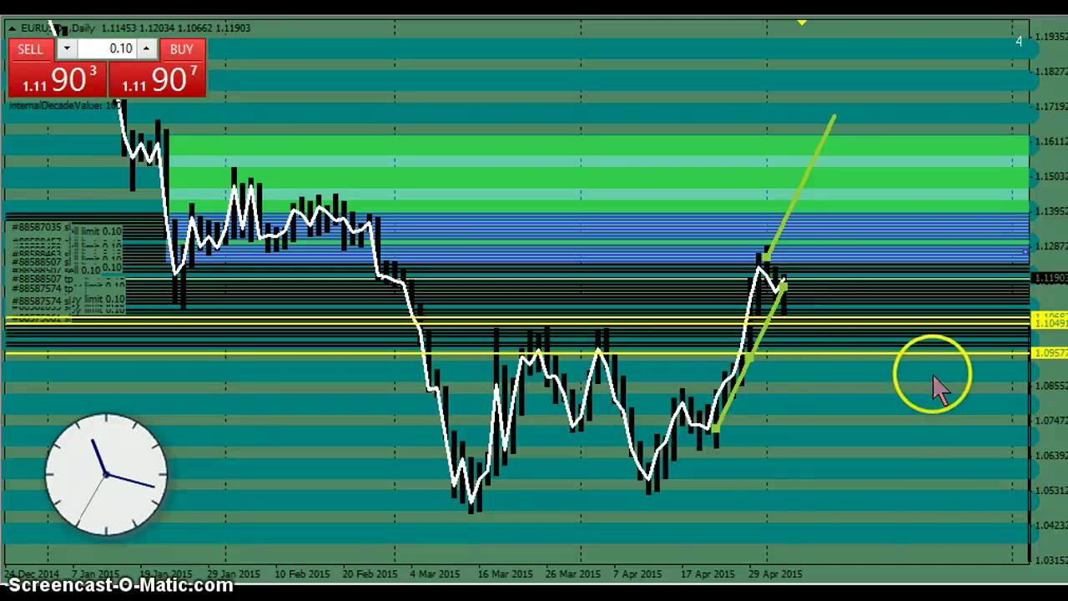
- Shift the channel one bar earlier so its upper line starts at the closing peak at the end of April
{"action": "left_click_drag", "start_coordinate": [1049, 364], "coordinate": [1049, 325]}
{"action": "left_click", "coordinate": [787, 299]}
{"action": "left_click_drag", "start_coordinate": [787, 300], "coordinate": [756, 270]}
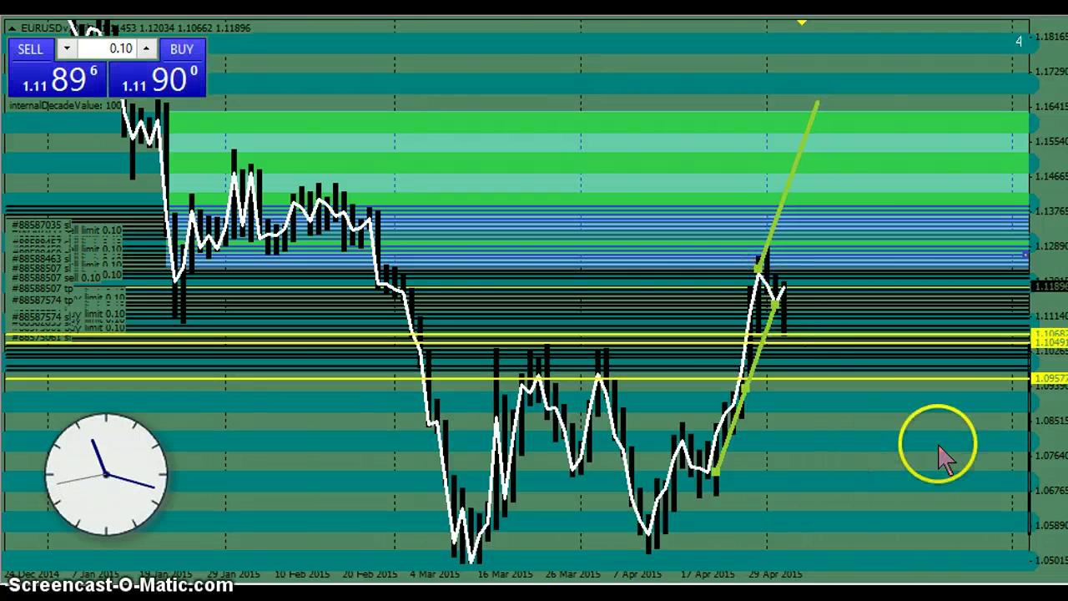
- Duplicate the YellowGreen channel and place the copy lower, toward the mid-April price swing
{"action": "left_click_drag", "start_coordinate": [1044, 448], "coordinate": [1049, 420]}
{"action": "left_click_drag", "start_coordinate": [931, 496], "coordinate": [869, 417]}
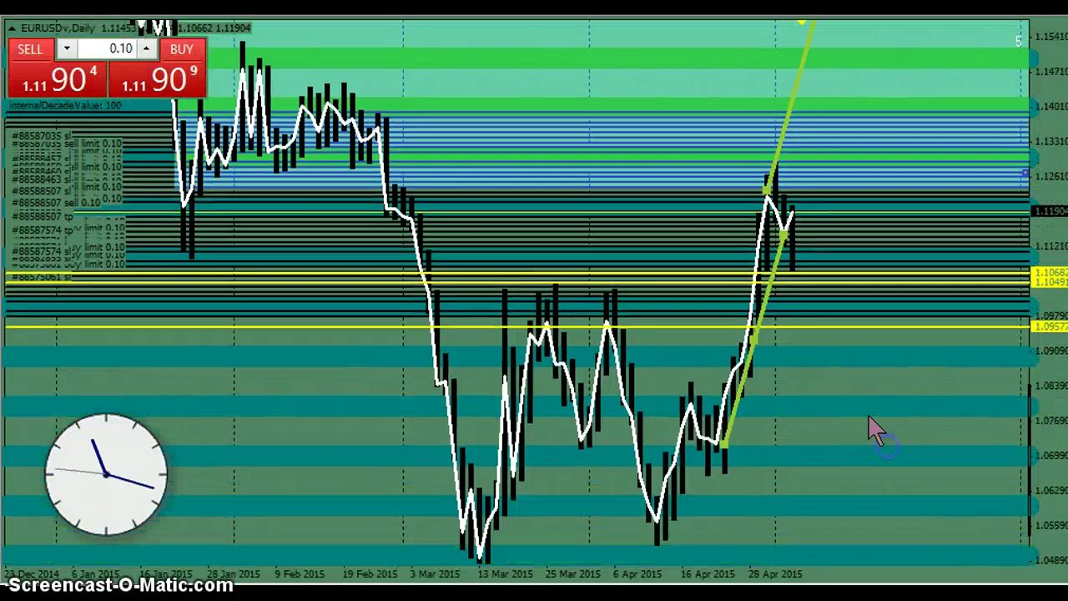
{"action": "double_click", "coordinate": [750, 357]}
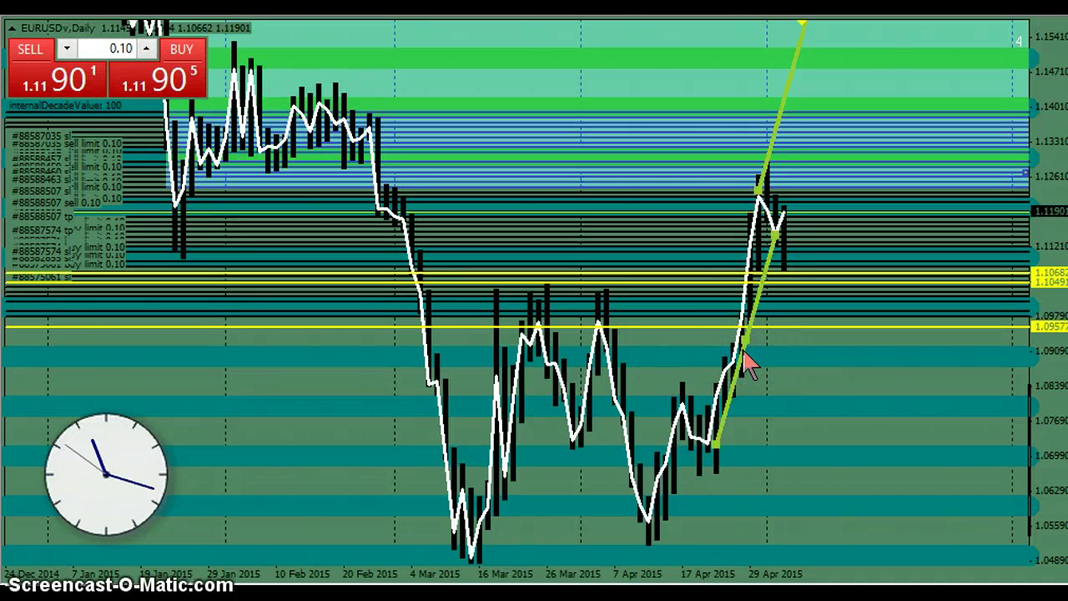
{"action": "left_click", "coordinate": [751, 357]}
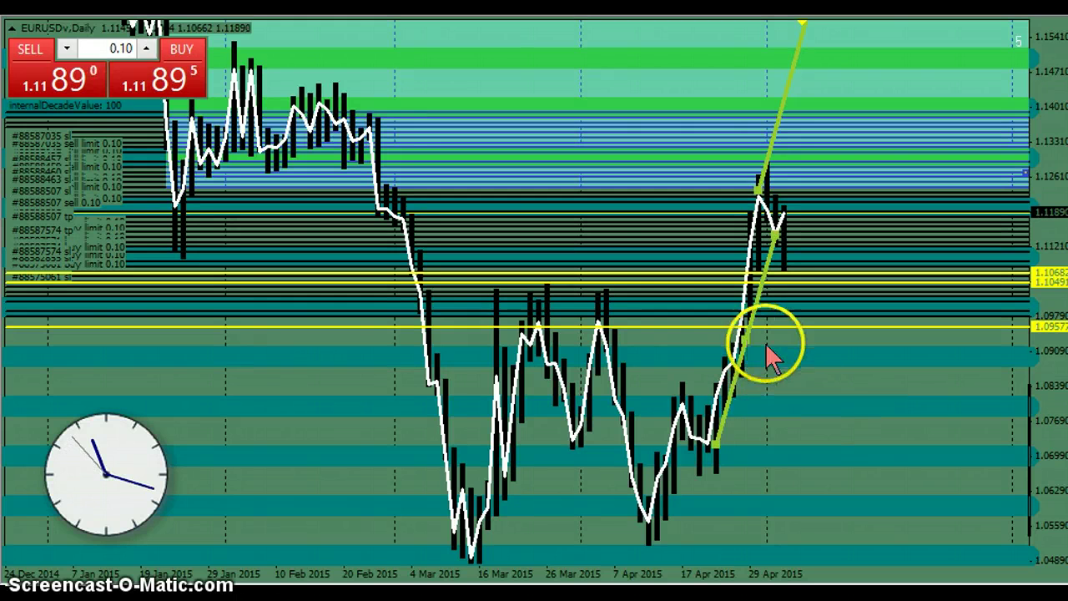
{"action": "left_click_drag", "start_coordinate": [746, 340], "coordinate": [734, 450]}
- Fit the copied channel to the mid-April swing, with the lower line along the lows and the upper line from the closing peak
{"action": "left_click_drag", "start_coordinate": [799, 271], "coordinate": [821, 348]}
{"action": "left_click_drag", "start_coordinate": [777, 395], "coordinate": [689, 486]}
{"action": "left_click_drag", "start_coordinate": [731, 435], "coordinate": [708, 448]}
{"action": "left_click_drag", "start_coordinate": [647, 533], "coordinate": [650, 521]}
{"action": "left_click_drag", "start_coordinate": [681, 411], "coordinate": [686, 411]}
{"action": "left_click_drag", "start_coordinate": [686, 282], "coordinate": [682, 405]}
{"action": "left_click_drag", "start_coordinate": [1039, 355], "coordinate": [1042, 274]}
{"action": "left_click_drag", "start_coordinate": [909, 494], "coordinate": [865, 388]}
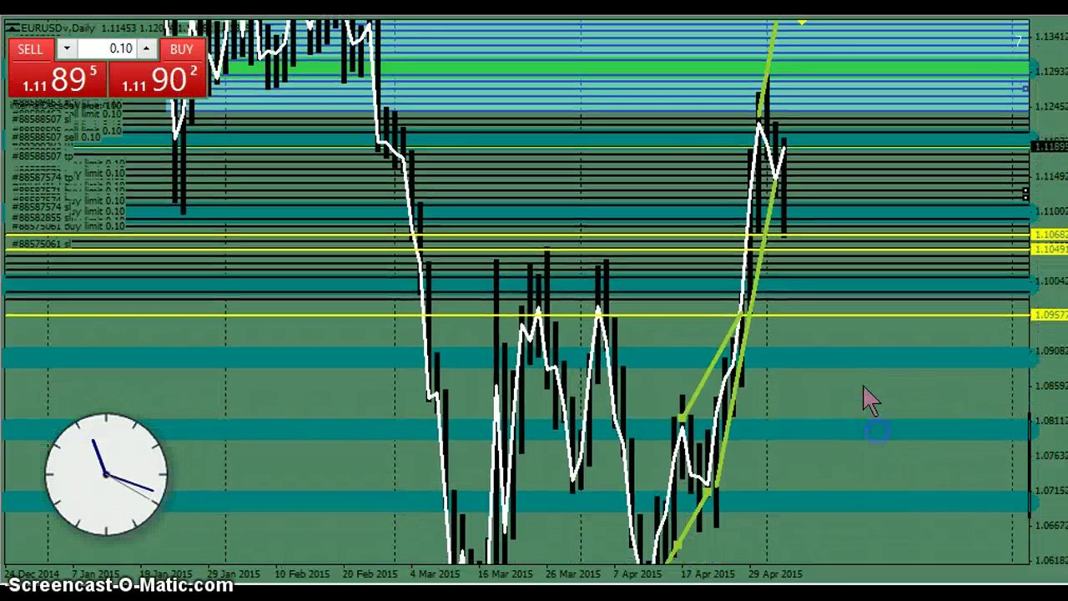
- Raise the lowest yellow horizontal line to 1.09666, level with the closing peaks of late March and early April
{"action": "double_click", "coordinate": [624, 315]}
{"action": "left_click_drag", "start_coordinate": [626, 316], "coordinate": [640, 297]}
{"action": "double_click", "coordinate": [631, 306]}
{"action": "left_click", "coordinate": [538, 302]}
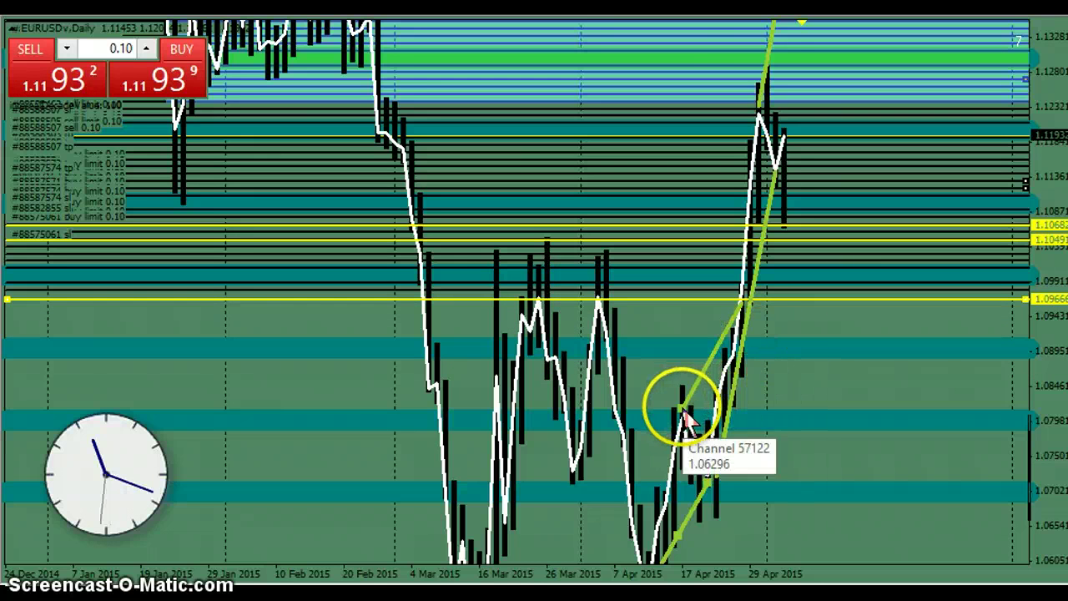
- Align the start of the mid-April channel's upper line with the closing peak and deselect the channel
{"action": "left_click_drag", "start_coordinate": [682, 411], "coordinate": [685, 417]}
{"action": "left_click_drag", "start_coordinate": [1056, 342], "coordinate": [1032, 442]}
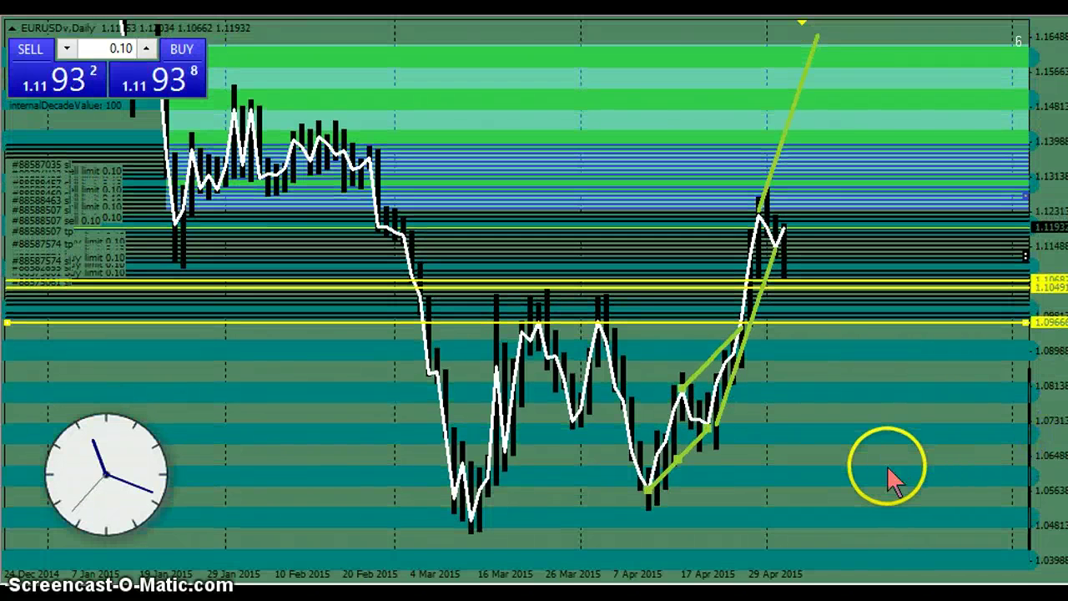
{"action": "left_click_drag", "start_coordinate": [882, 468], "coordinate": [879, 457]}
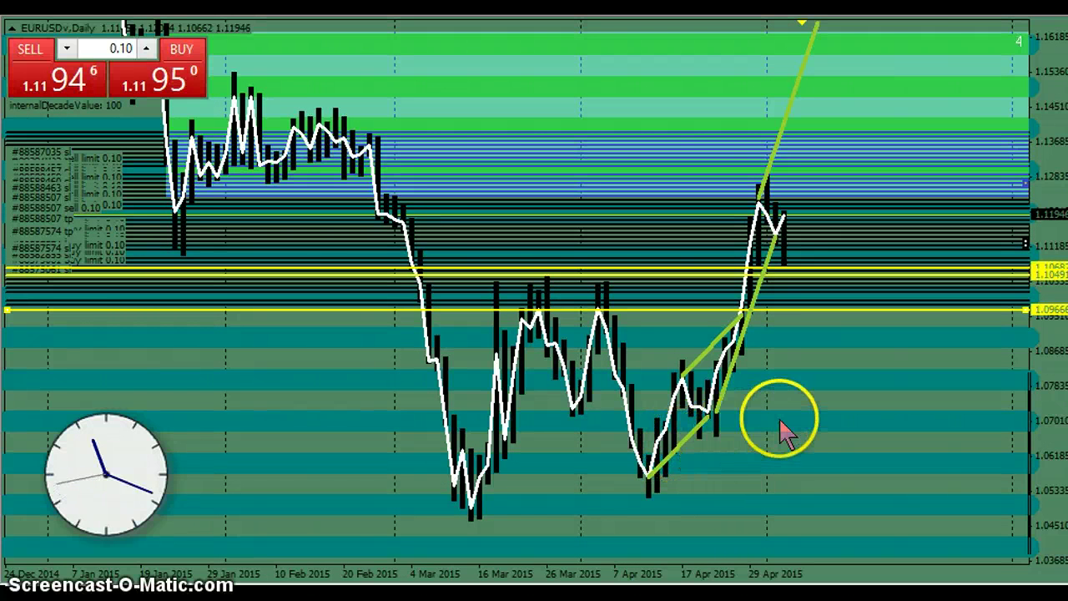
{"action": "left_click", "coordinate": [773, 473]}
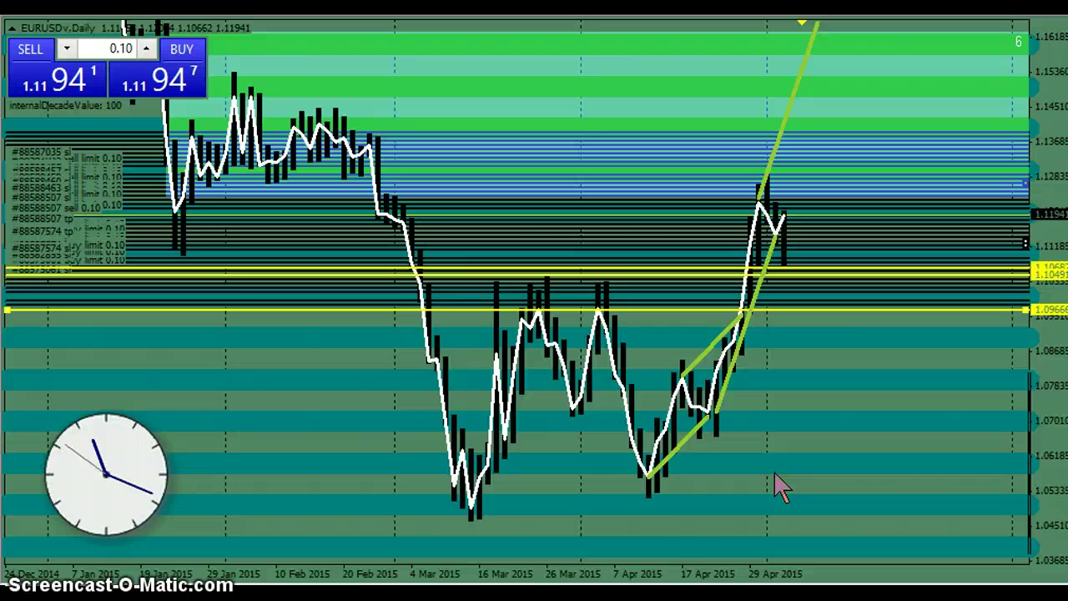
- Draw a green rectangle from early January 2015 past the latest bar, covering about 1.167 to 1.178
{"action": "mouse_move", "coordinate": [647, 478]}
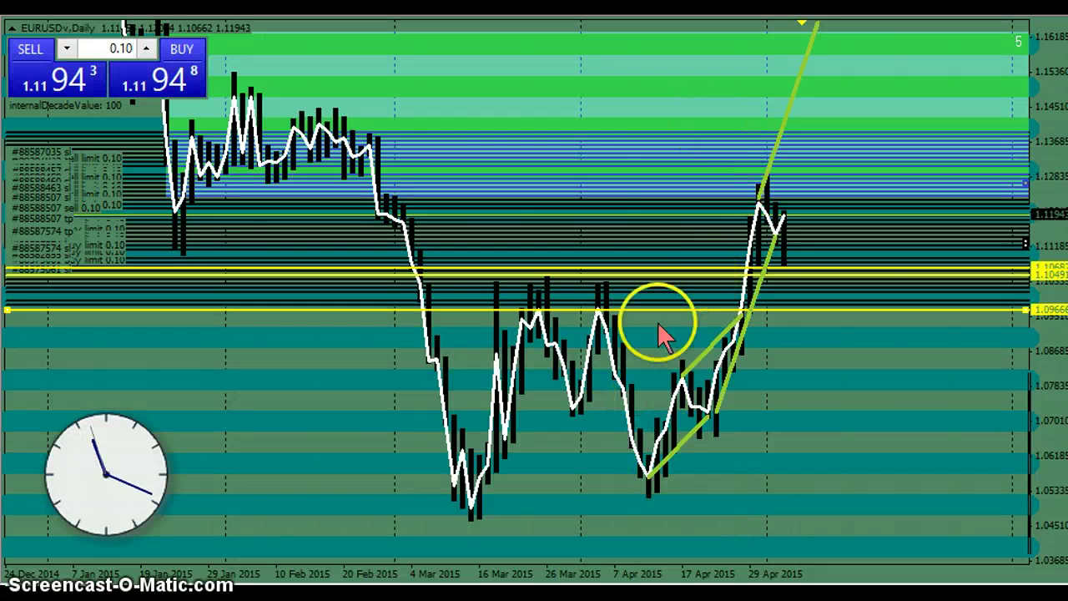
{"action": "mouse_move", "coordinate": [707, 419]}
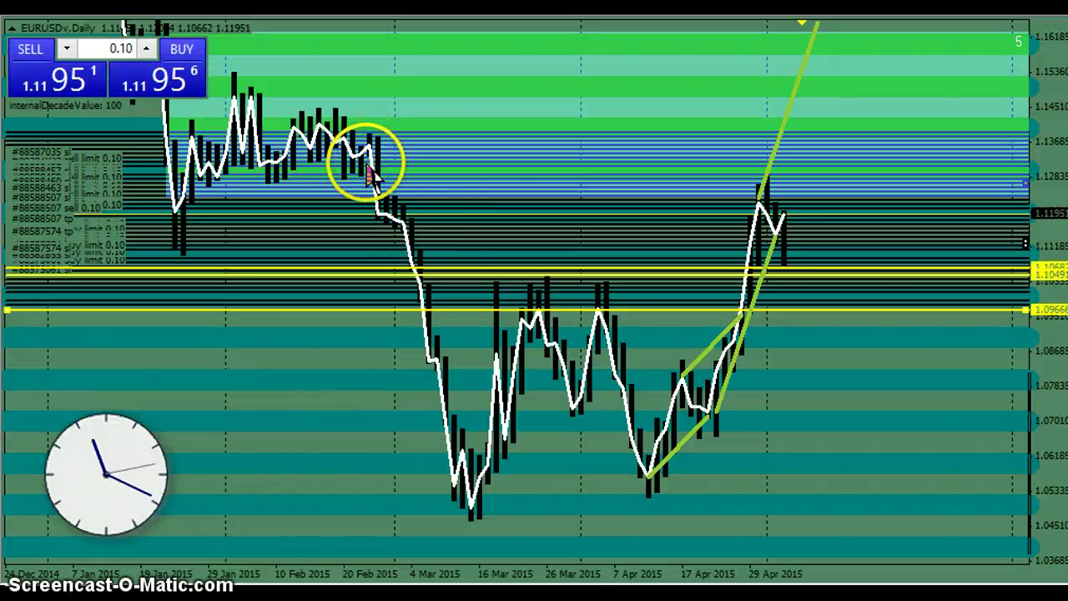
{"action": "mouse_move", "coordinate": [373, 164]}
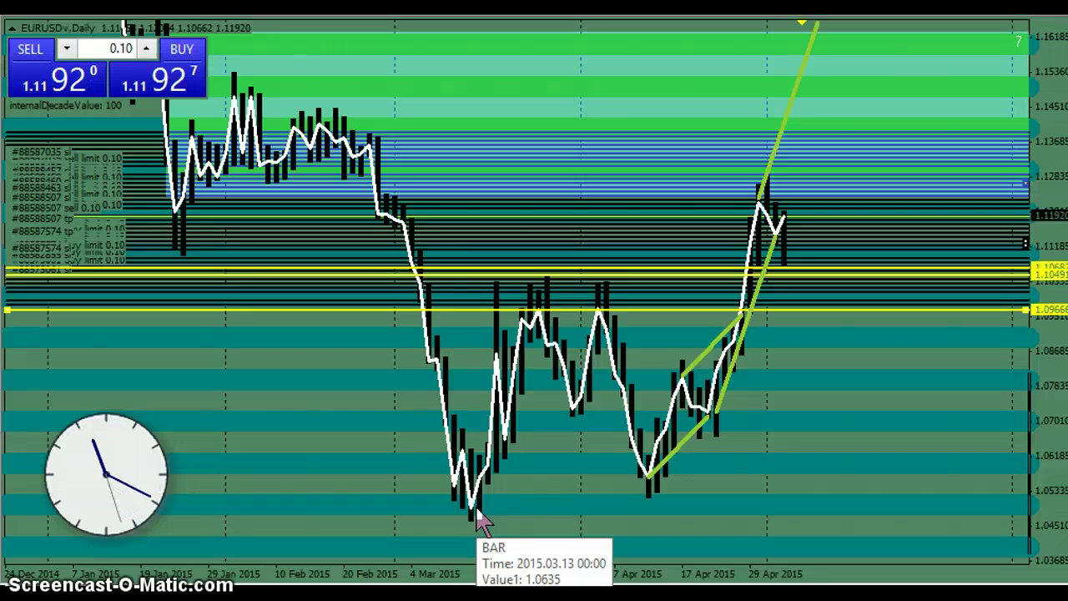
{"action": "left_click_drag", "start_coordinate": [563, 496], "coordinate": [562, 464]}
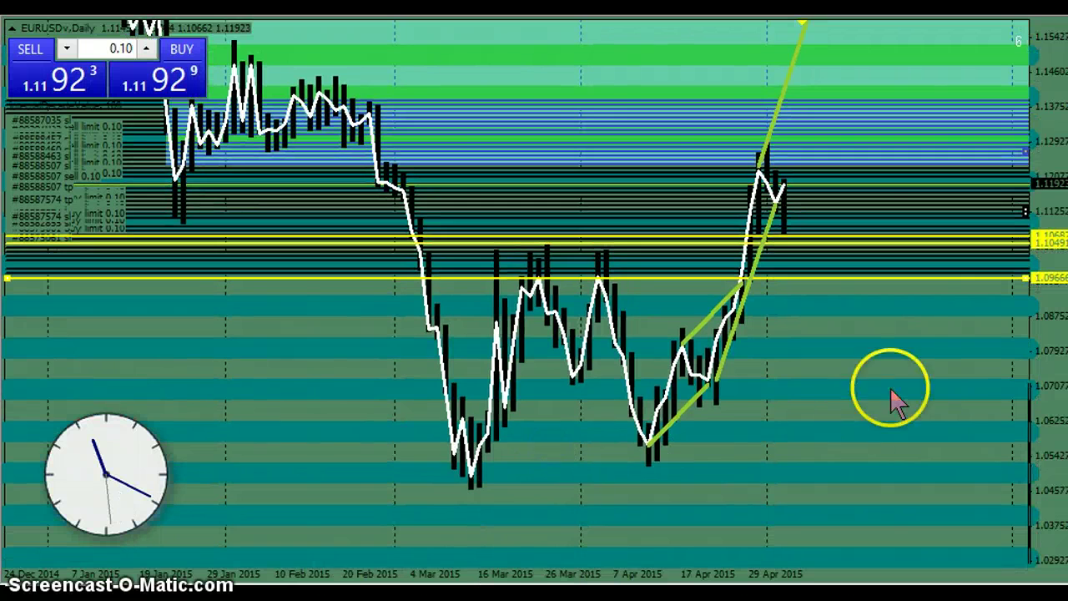
{"action": "left_click_drag", "start_coordinate": [1055, 239], "coordinate": [1046, 355]}
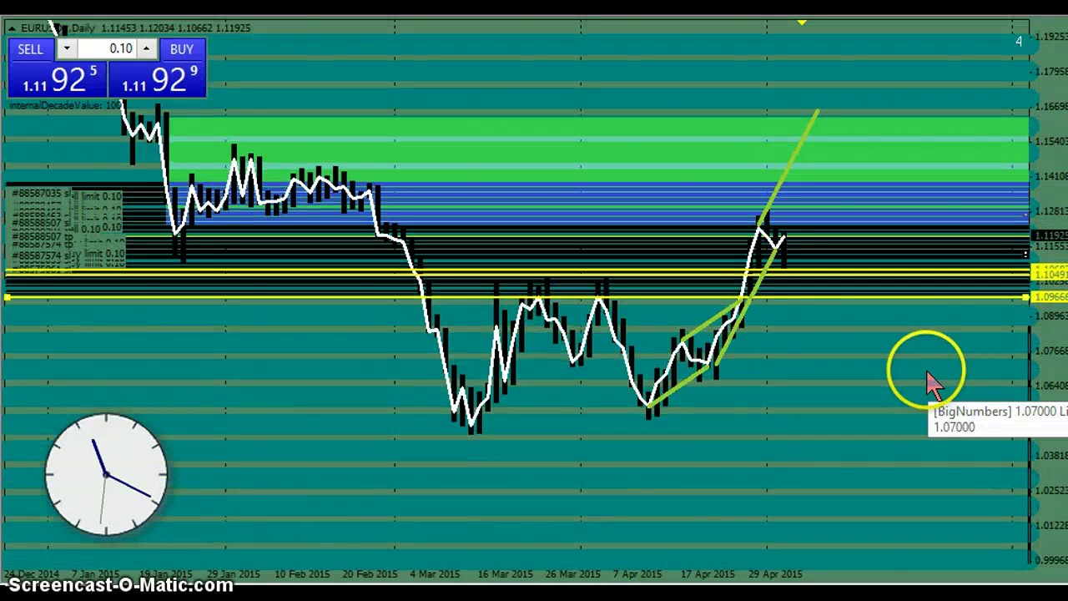
{"action": "left_click", "coordinate": [868, 359]}
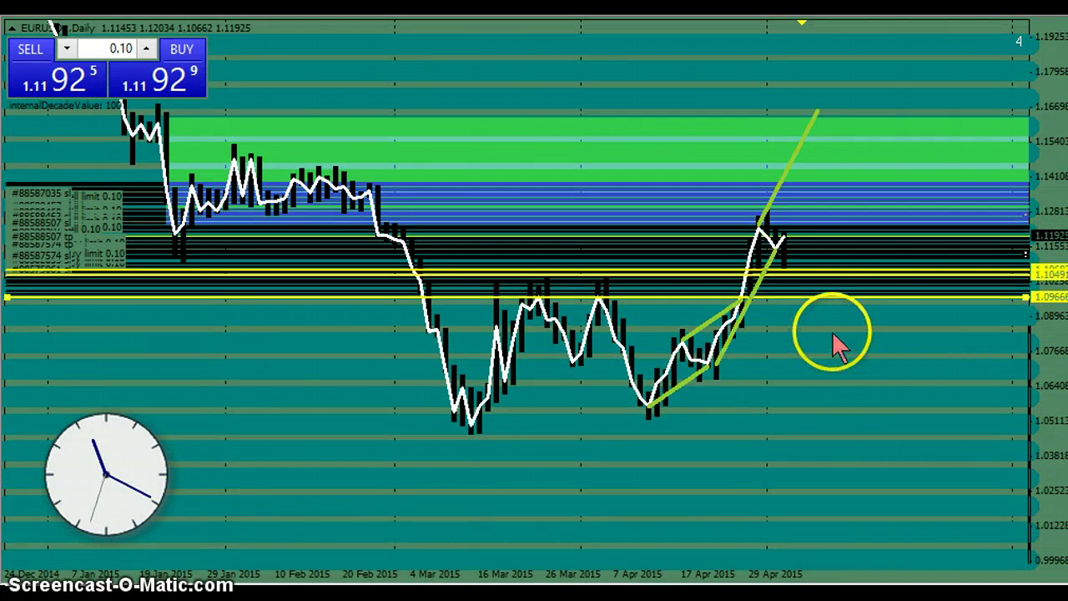
{"action": "left_click_drag", "start_coordinate": [610, 64], "coordinate": [532, 136]}
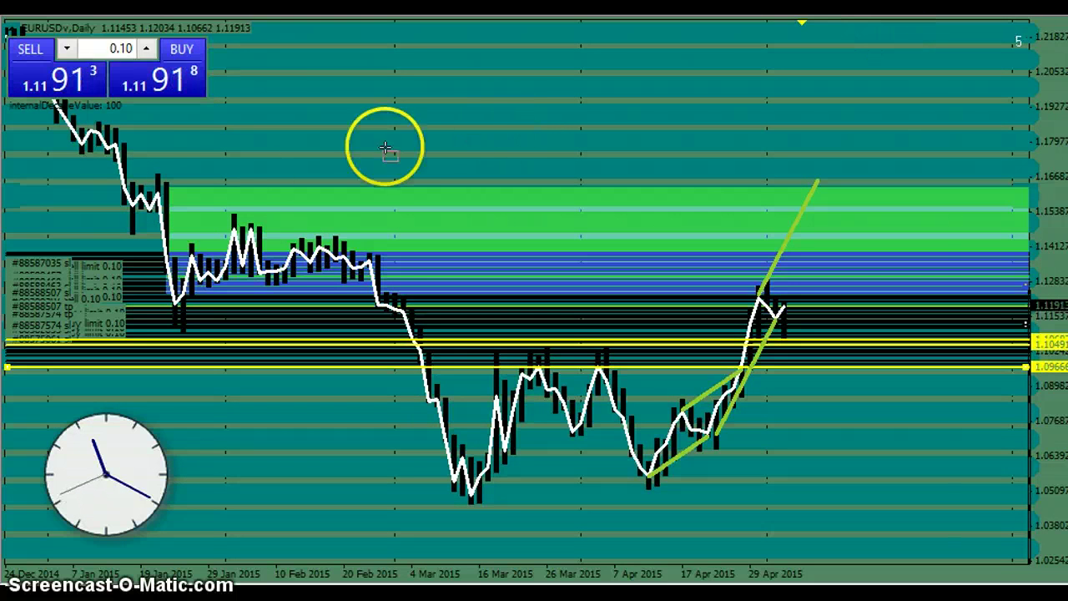
{"action": "mouse_move", "coordinate": [73, 147]}
{"action": "left_mouse_down"}
{"action": "mouse_move", "coordinate": [652, 183]}
{"action": "mouse_move", "coordinate": [1043, 181]}
{"action": "left_mouse_up"}
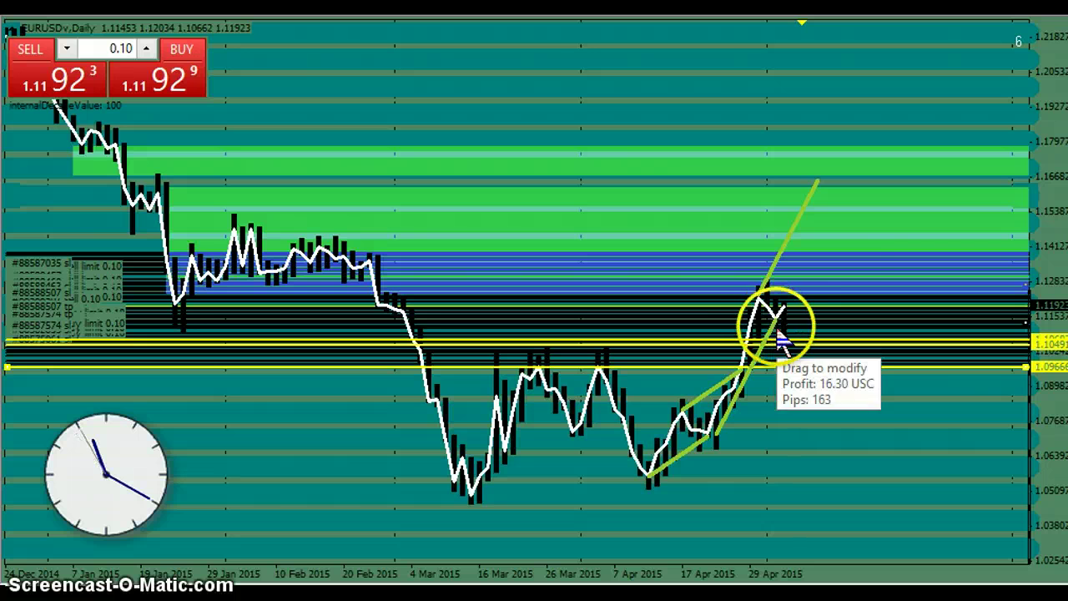
{"action": "right_click", "coordinate": [993, 423]}
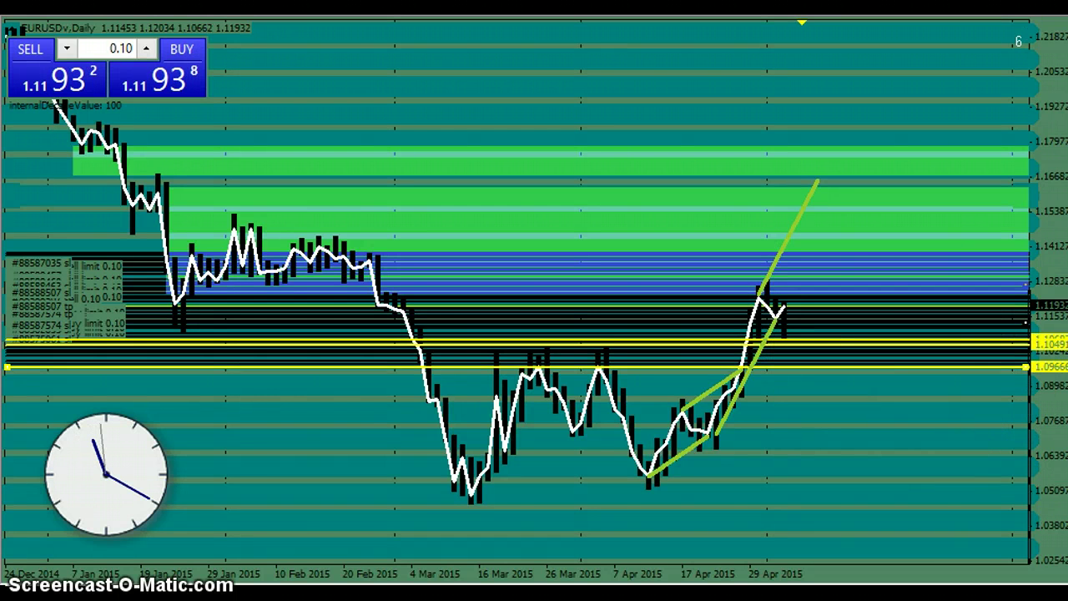
- Show the EURUSD chart windows side by side and switch the H1 chart to the H4 timeframe
{"action": "left_click", "coordinate": [1031, 4]}
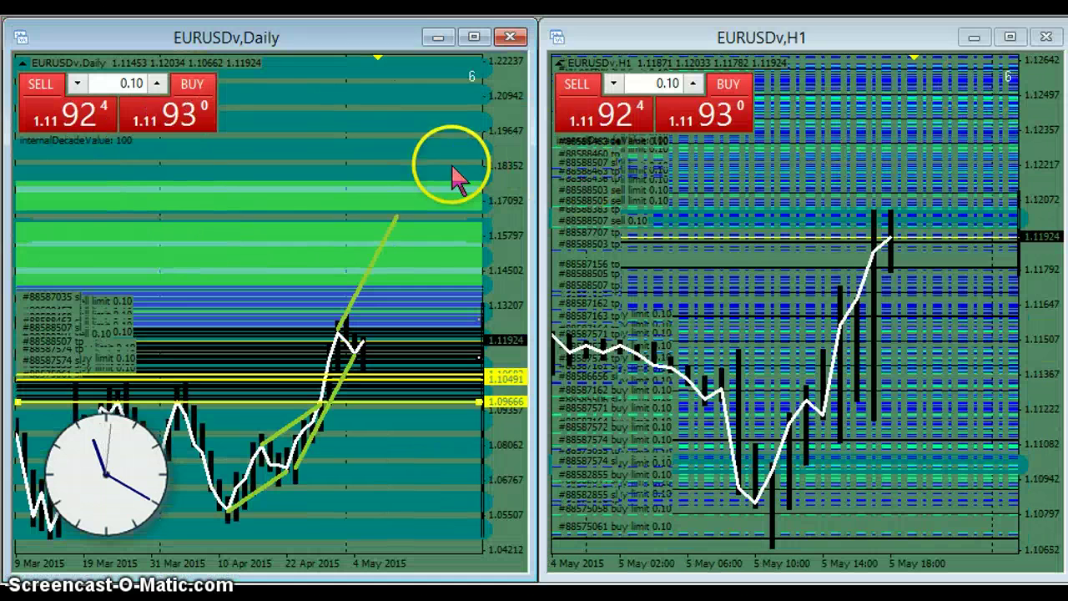
{"action": "left_click", "coordinate": [748, 239]}
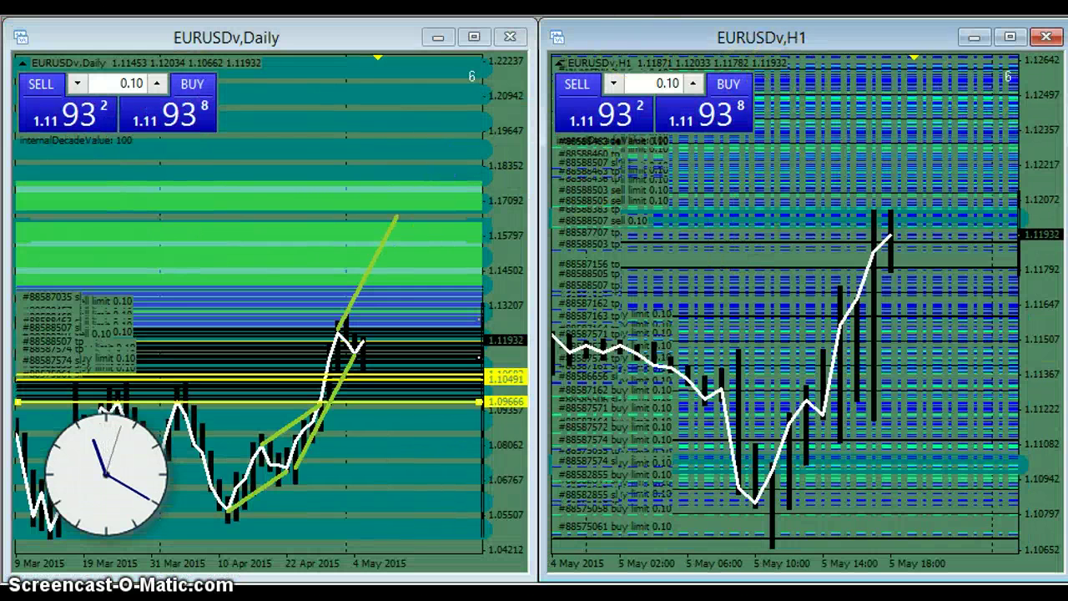
{"action": "left_click", "coordinate": [817, 3]}
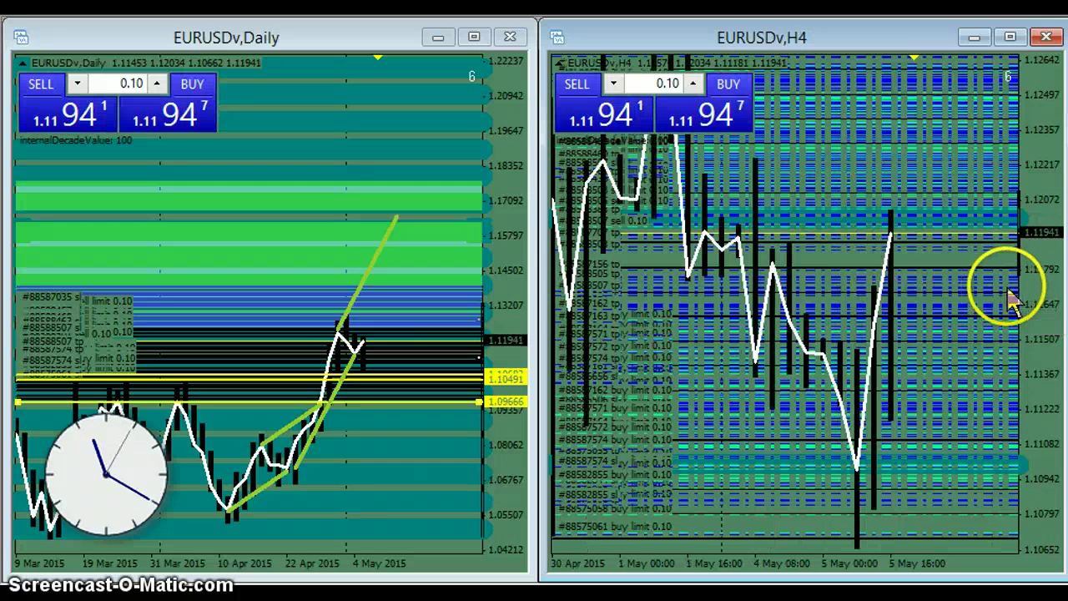
{"action": "left_click_drag", "start_coordinate": [1018, 288], "coordinate": [993, 448]}
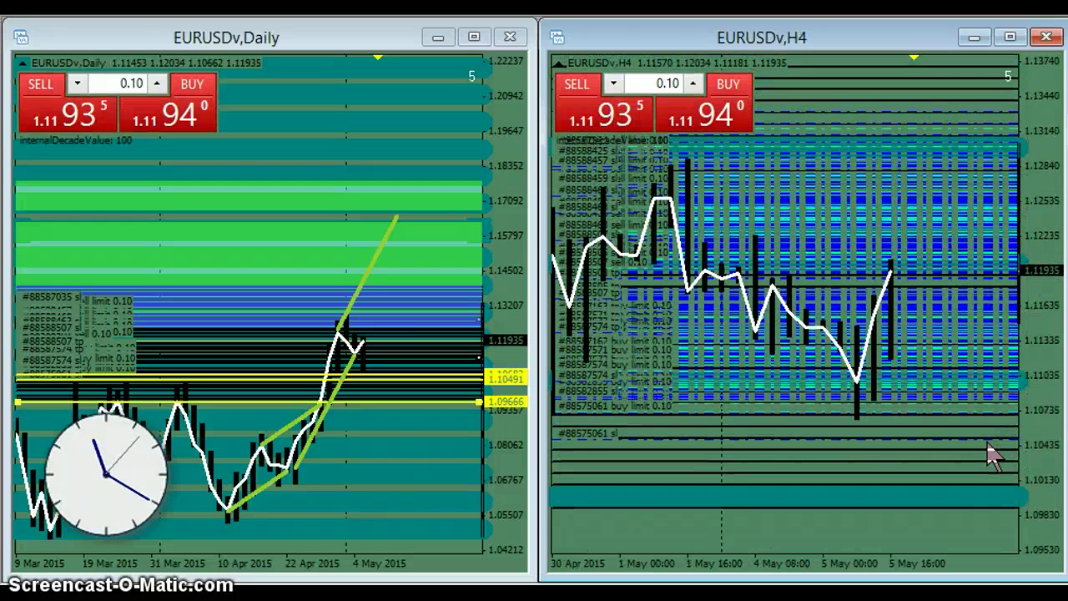
{"action": "key", "text": "minus"}
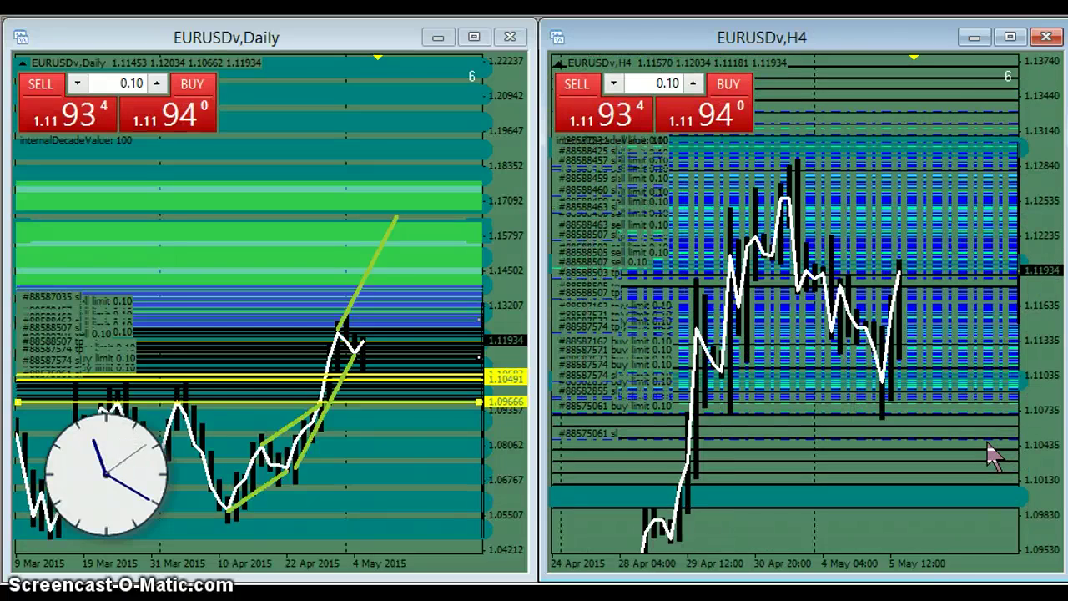
- Examine the EURUSD H4 price swings from late April to 5 May at full and tiled window size
{"action": "left_click", "coordinate": [1009, 38]}
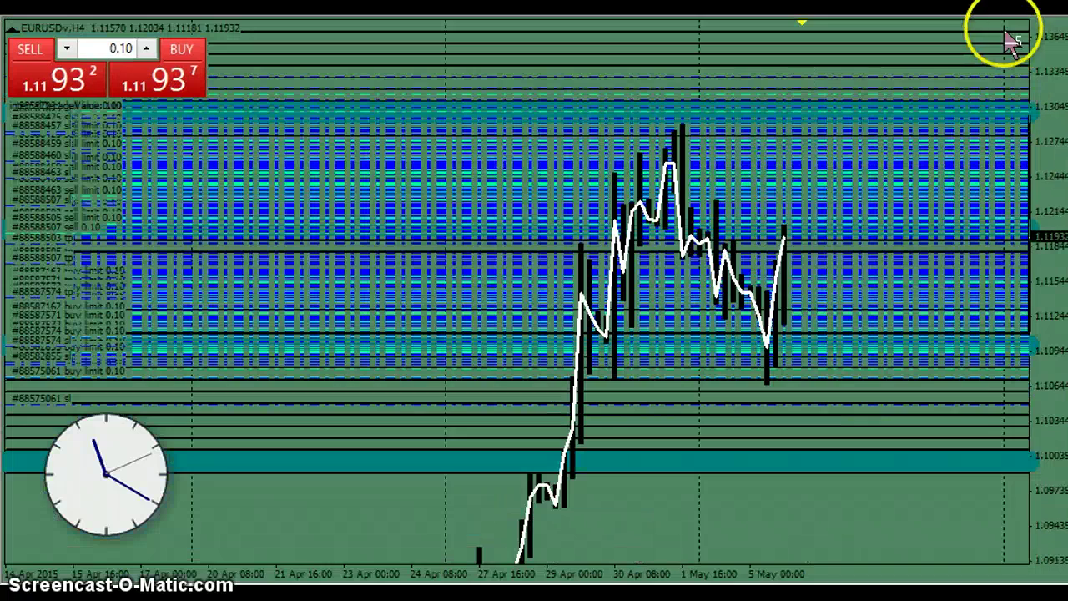
{"action": "left_click_drag", "start_coordinate": [1041, 380], "coordinate": [1047, 453]}
{"action": "left_click_drag", "start_coordinate": [901, 463], "coordinate": [675, 484]}
{"action": "left_click", "coordinate": [660, 487]}
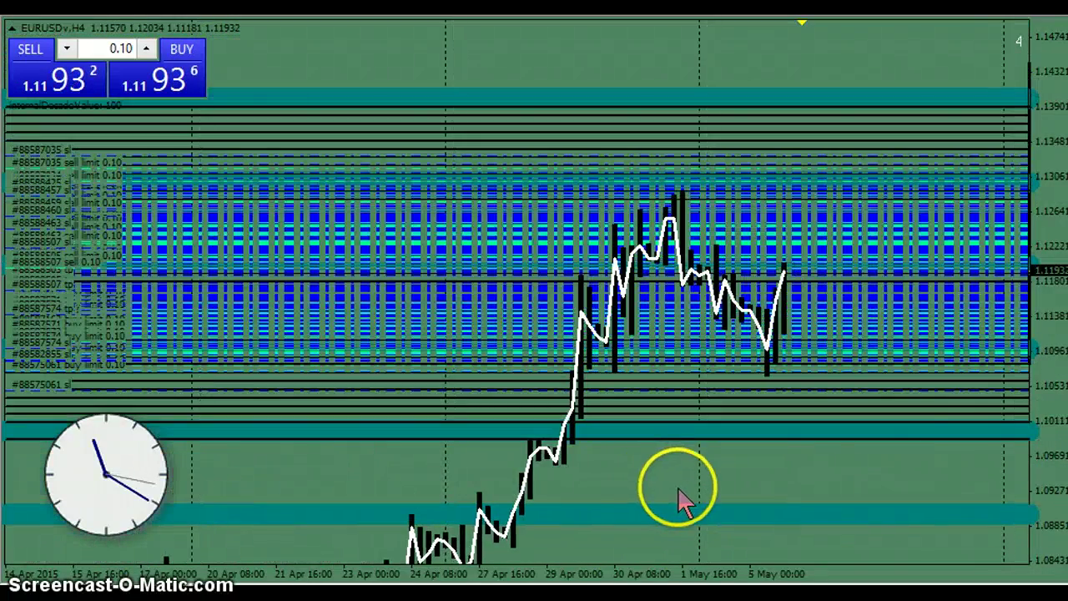
{"action": "left_click_drag", "start_coordinate": [1043, 439], "coordinate": [1042, 303]}
{"action": "mouse_move", "coordinate": [598, 312]}
{"action": "left_mouse_down"}
{"action": "mouse_move", "coordinate": [598, 353]}
{"action": "mouse_move", "coordinate": [620, 409]}
{"action": "left_mouse_up"}
{"action": "left_click", "coordinate": [743, 349]}
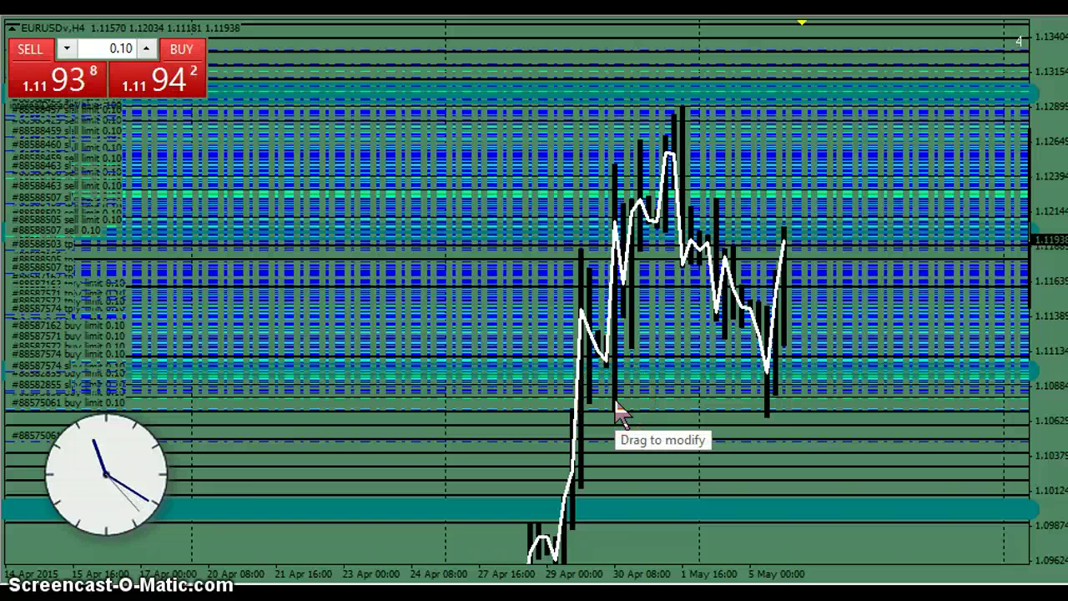
{"action": "key", "text": "ctrl+F5"}
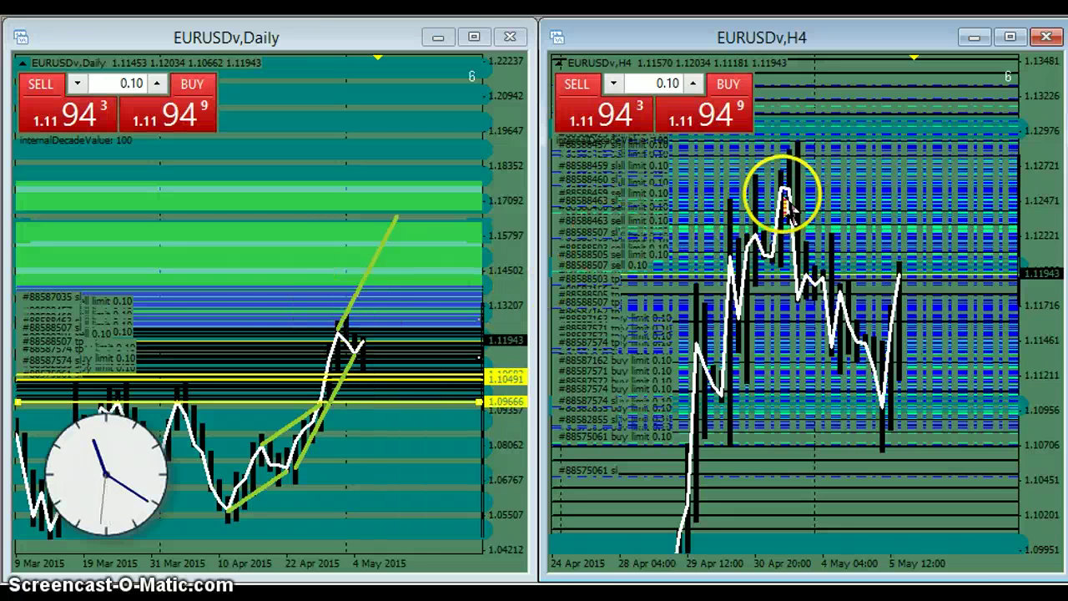
{"action": "left_click_drag", "start_coordinate": [1041, 479], "coordinate": [1046, 510]}
{"action": "left_click_drag", "start_coordinate": [934, 492], "coordinate": [933, 464]}
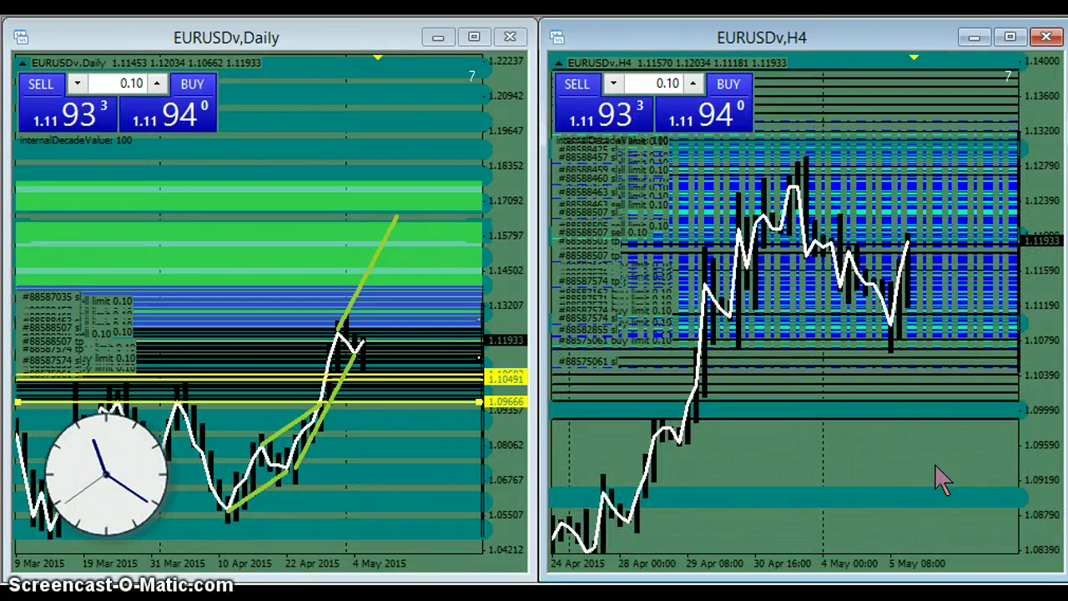
{"action": "scroll", "coordinate": [943, 480], "scroll_direction": "down", "scroll_amount": 1}
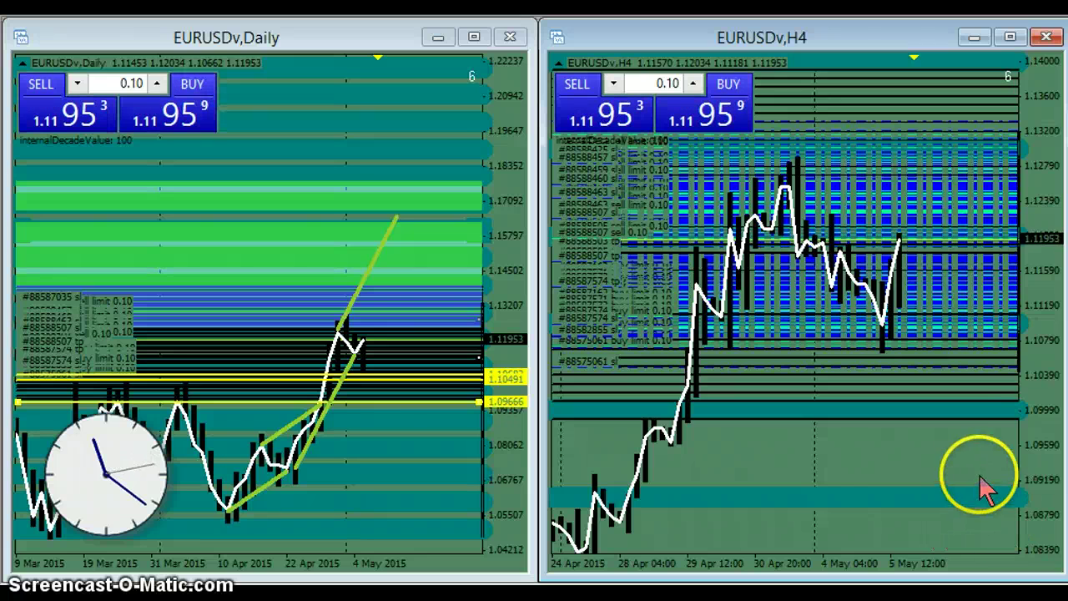
{"action": "mouse_move", "coordinate": [1040, 398]}
{"action": "left_mouse_down"}
{"action": "mouse_move", "coordinate": [1029, 306]}
{"action": "mouse_move", "coordinate": [1032, 389]}
{"action": "left_mouse_up"}
{"action": "left_click", "coordinate": [960, 100]}
- Maximize the EURUSD H4 chart and switch it to the M30 timeframe
{"action": "left_click", "coordinate": [1009, 37]}
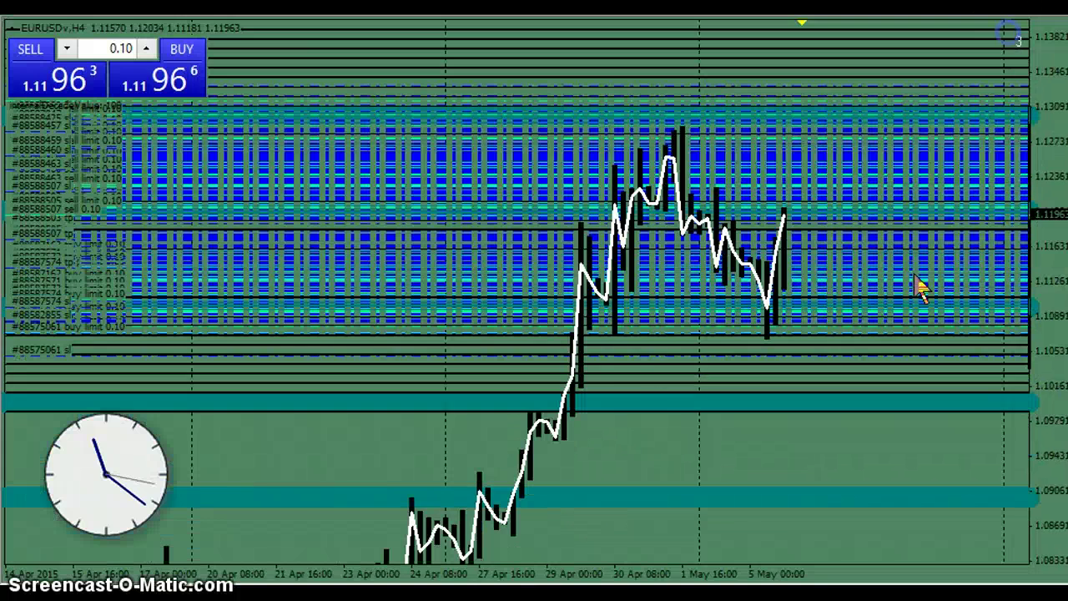
{"action": "left_click_drag", "start_coordinate": [685, 417], "coordinate": [679, 387]}
{"action": "left_click_drag", "start_coordinate": [863, 335], "coordinate": [857, 332]}
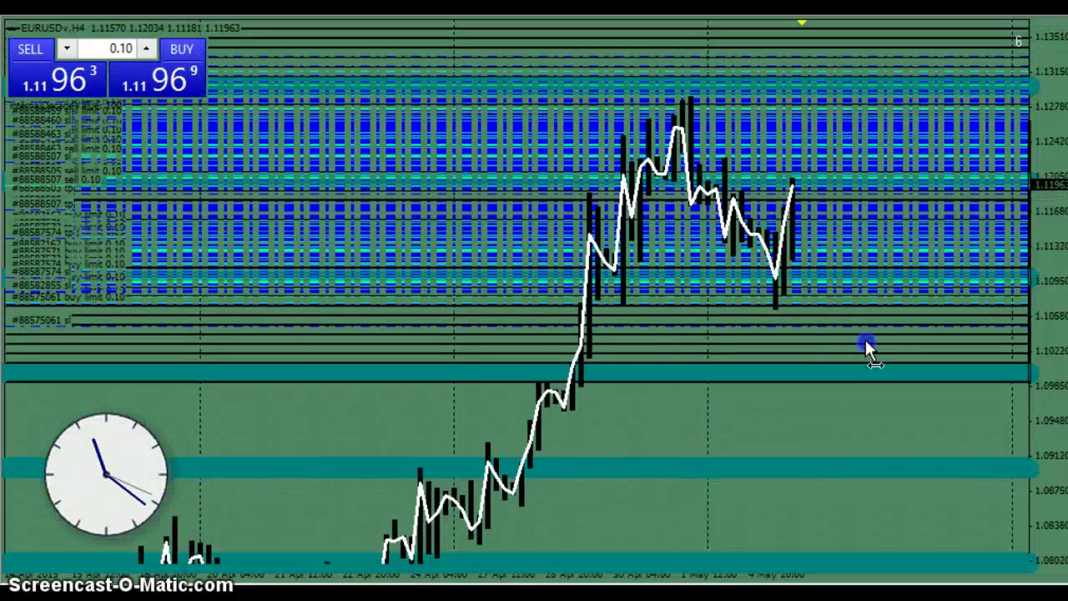
{"action": "left_click", "coordinate": [678, 5]}
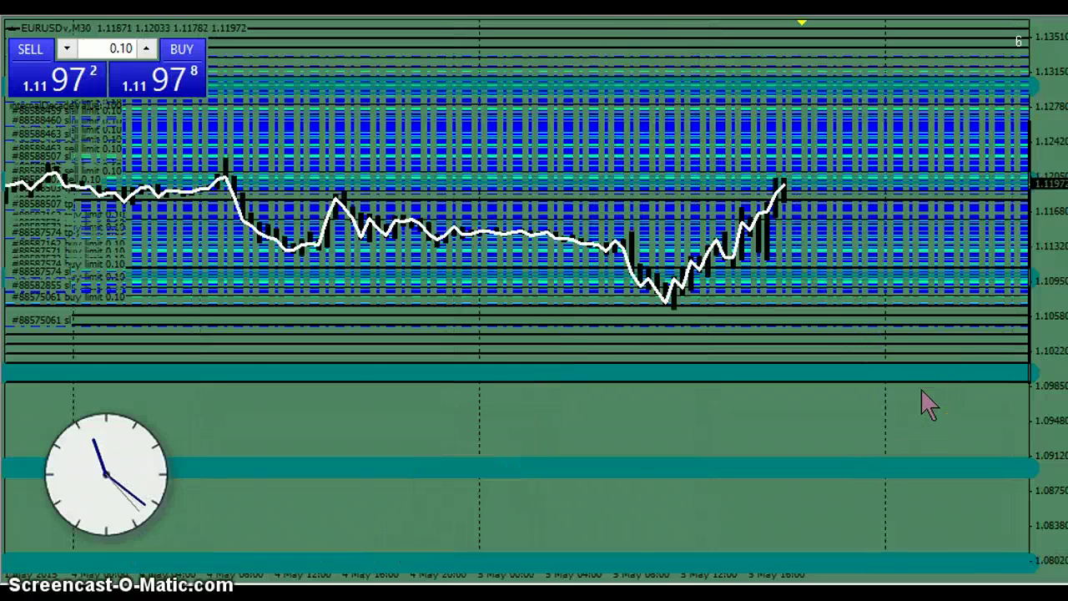
{"action": "key", "text": "minus"}
- Place a yellow horizontal line at about 1.1069, along the 30 April low on the M30 chart
{"action": "left_click_drag", "start_coordinate": [1049, 501], "coordinate": [1052, 204]}
{"action": "left_click_drag", "start_coordinate": [1001, 322], "coordinate": [807, 401]}
{"action": "left_click_drag", "start_coordinate": [639, 405], "coordinate": [601, 350]}
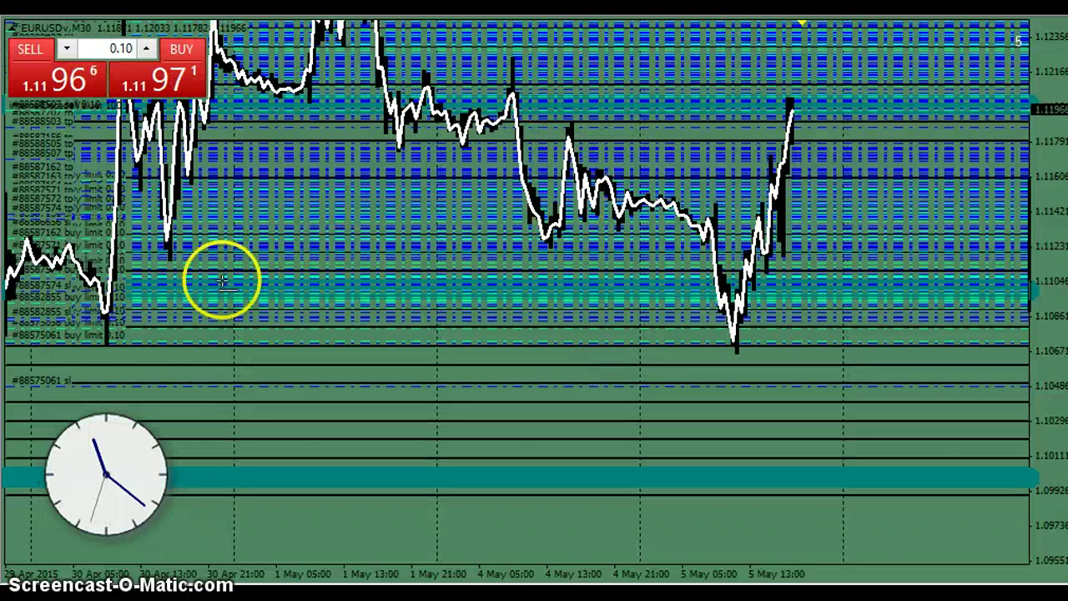
{"action": "left_click", "coordinate": [115, 347]}
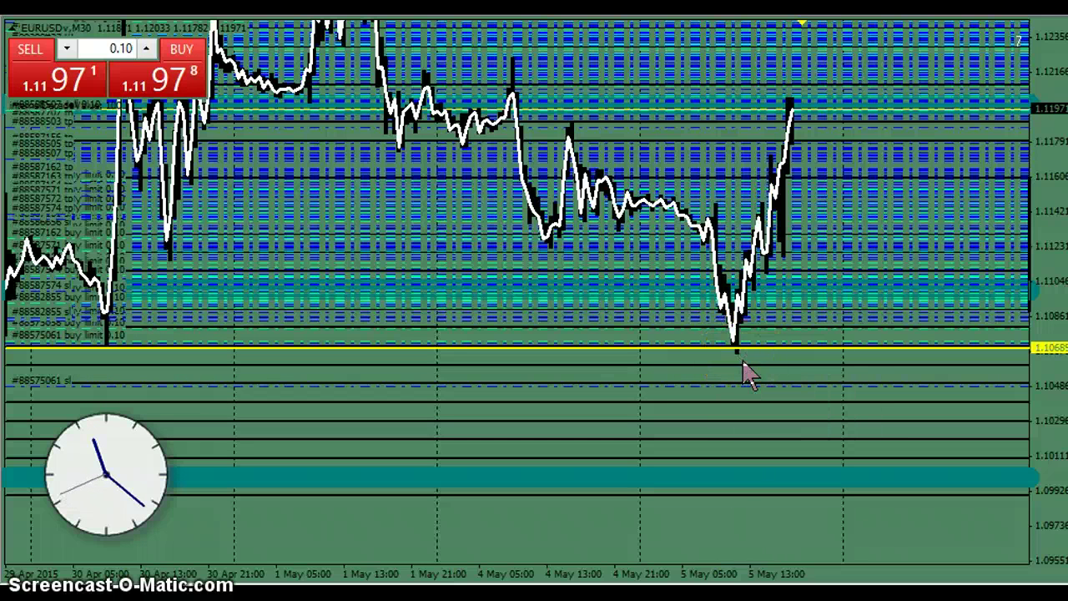
{"action": "left_click", "coordinate": [804, 107]}
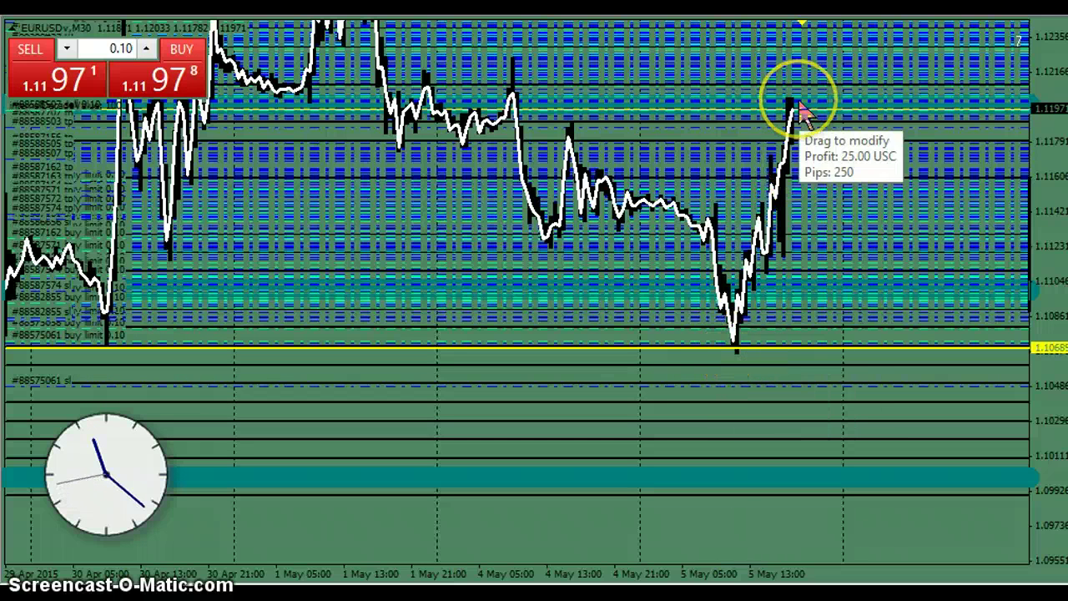
{"action": "left_click", "coordinate": [1005, 256]}
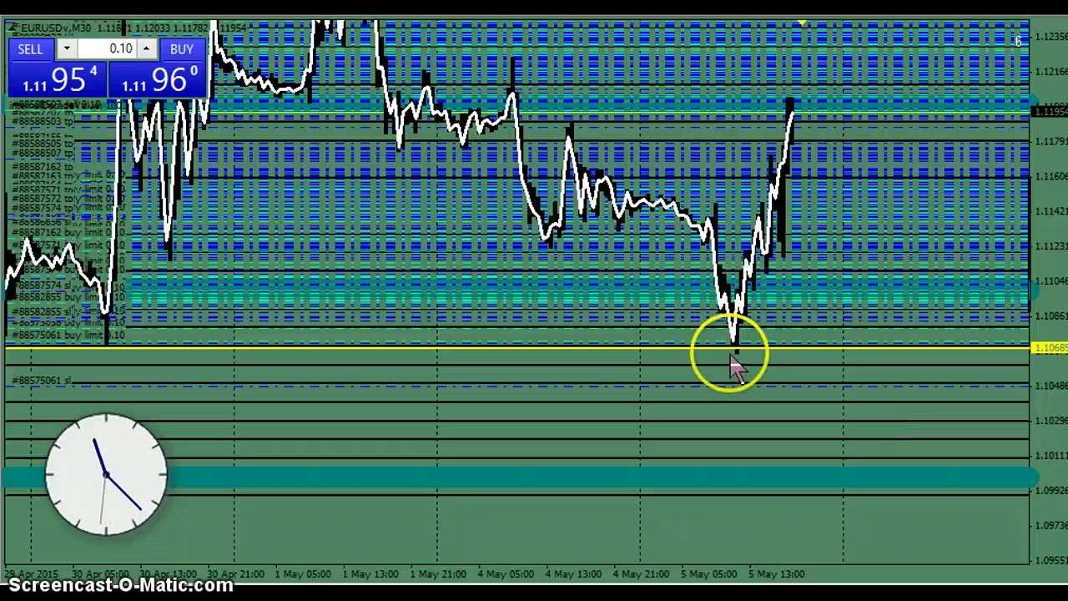
- Add a second yellow horizontal line at about 1.1085, near the closing low of 30 April
{"action": "left_click", "coordinate": [111, 316]}
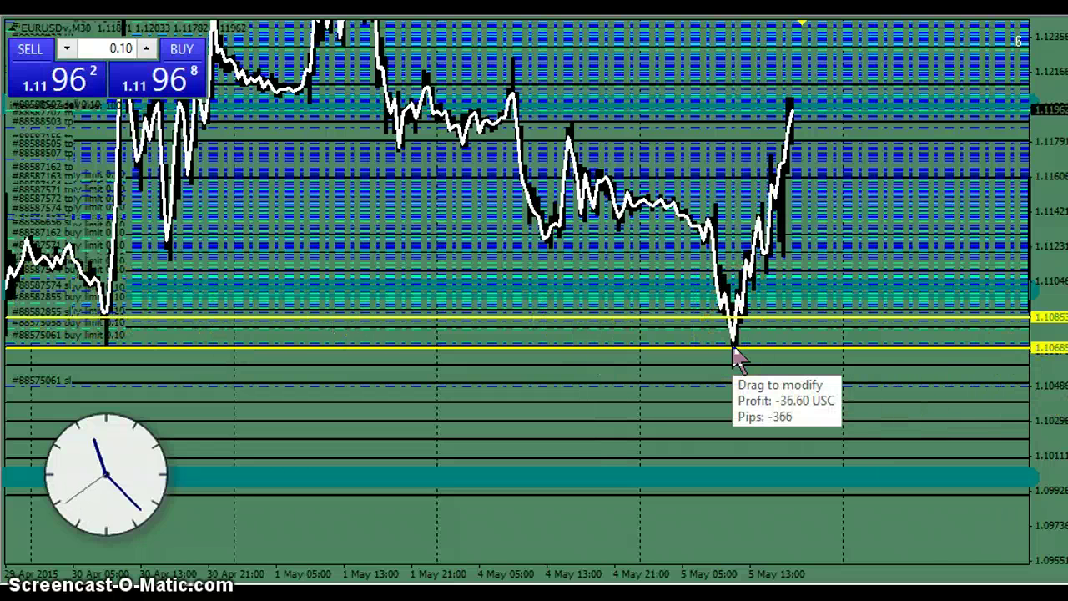
{"action": "left_click_drag", "start_coordinate": [734, 355], "coordinate": [740, 311]}
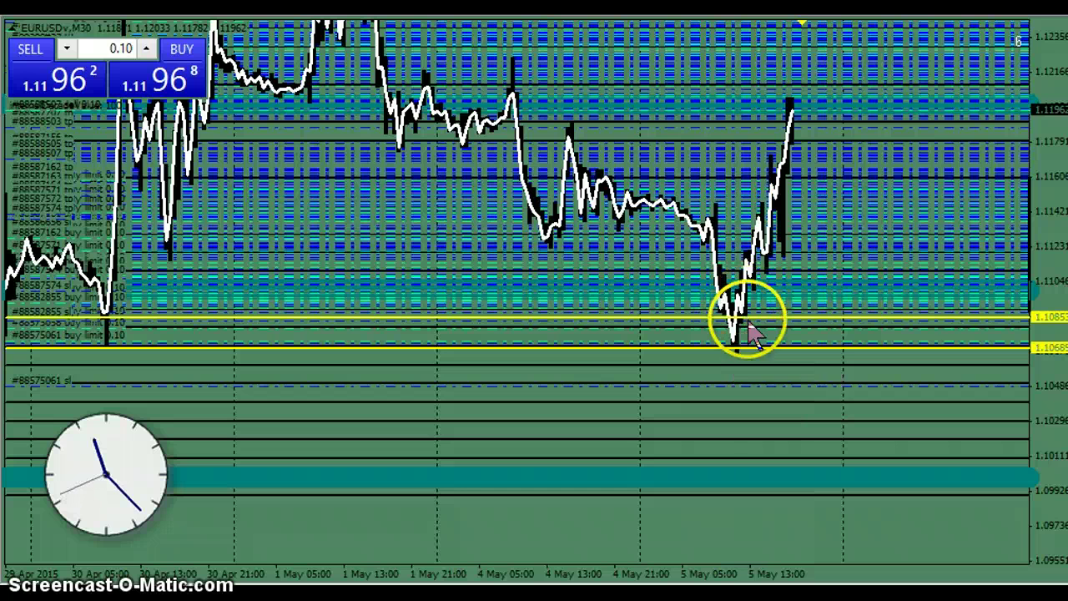
{"action": "right_click", "coordinate": [907, 396]}
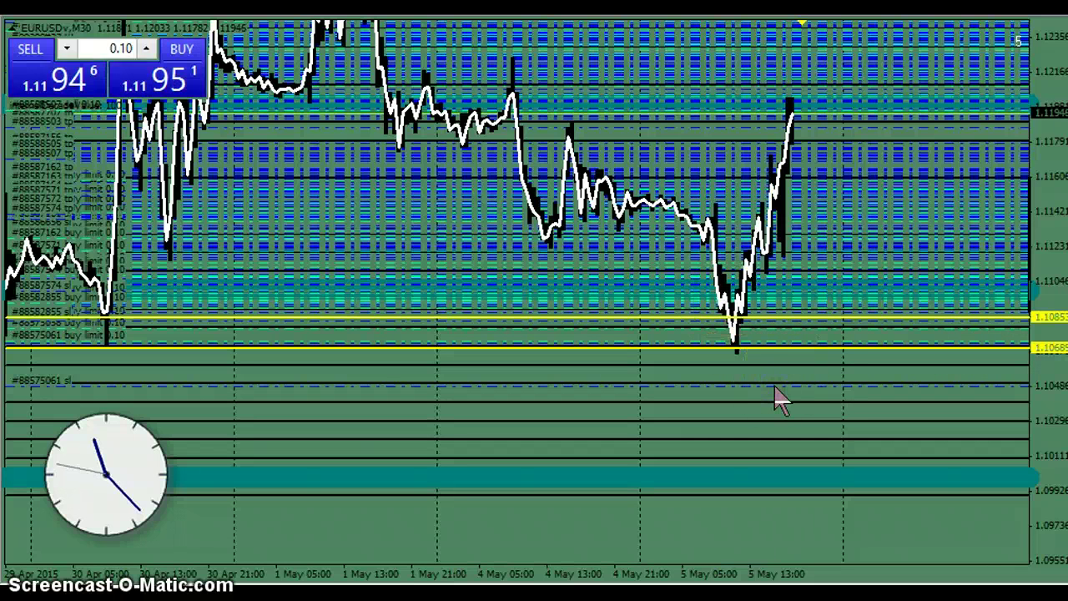
{"action": "key", "text": "plus"}
{"action": "key", "text": "plus"}
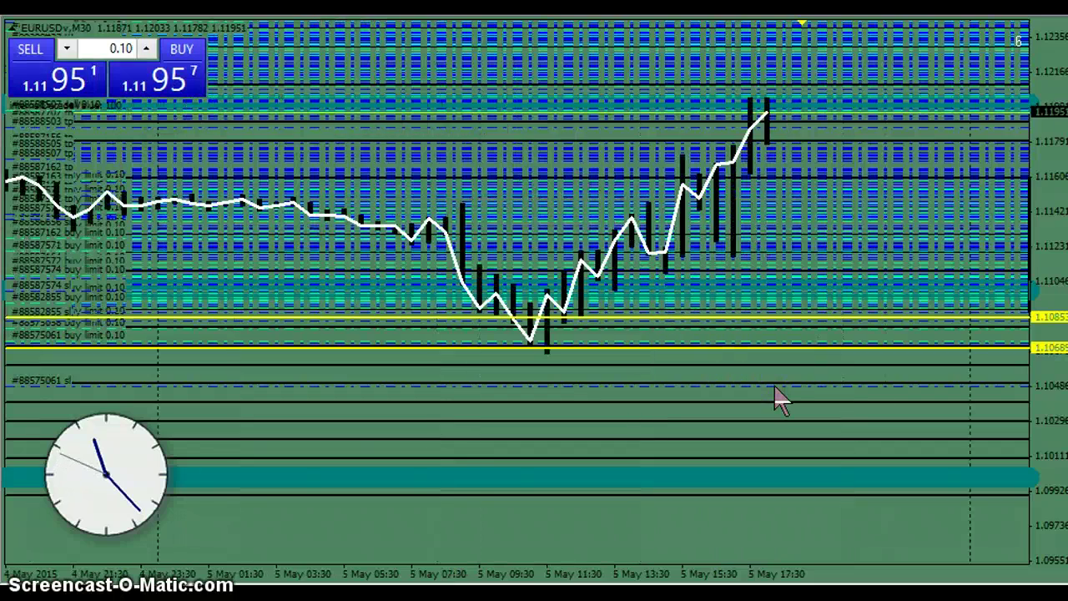
- Add four yellow horizontal lines to the EURUSD M30 chart at about 1.1150, 1.1140, 1.1118 and 1.1099
{"action": "left_click_drag", "start_coordinate": [1044, 400], "coordinate": [814, 488]}
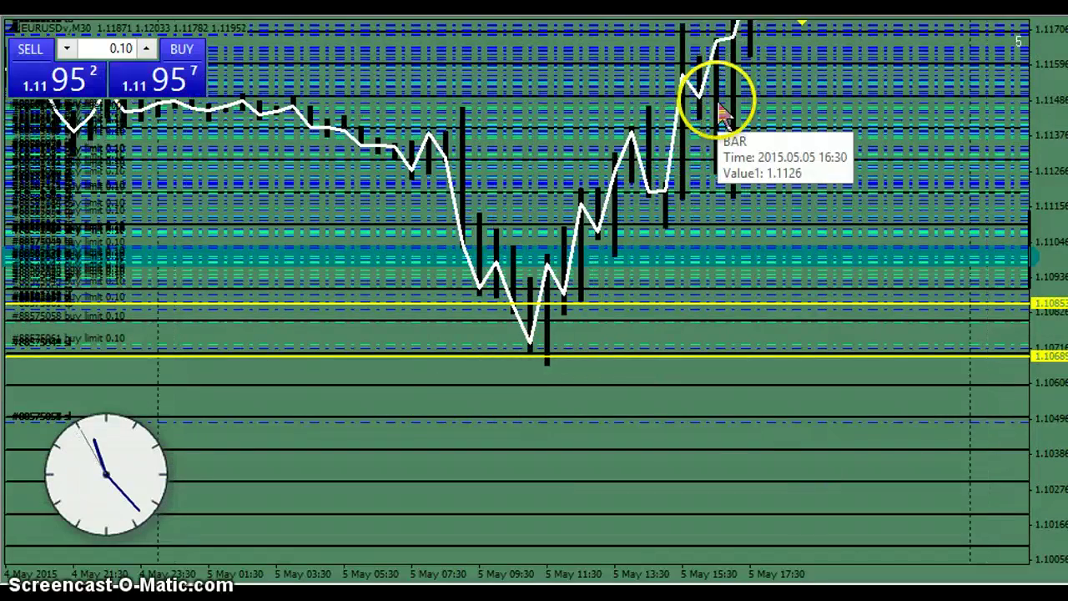
{"action": "left_click_drag", "start_coordinate": [626, 415], "coordinate": [640, 494]}
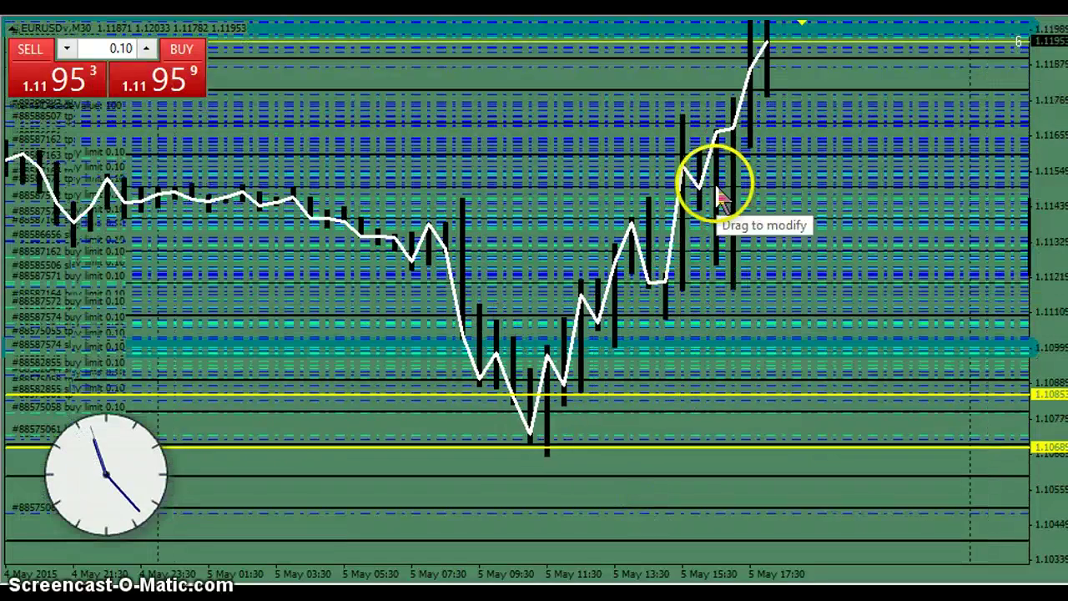
{"action": "left_click_drag", "start_coordinate": [715, 342], "coordinate": [670, 401]}
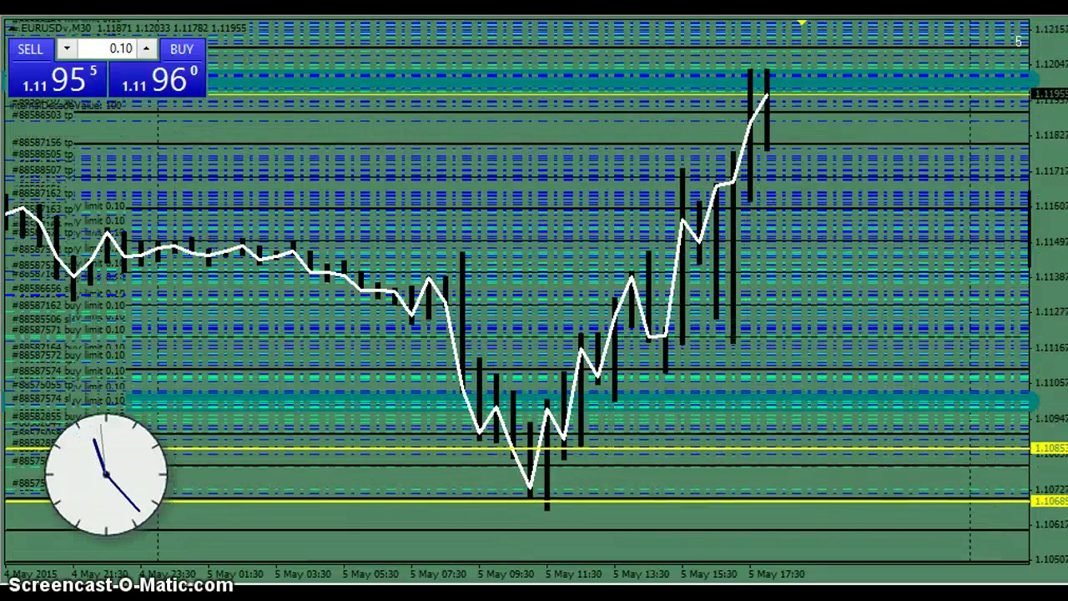
{"action": "left_click", "coordinate": [706, 241]}
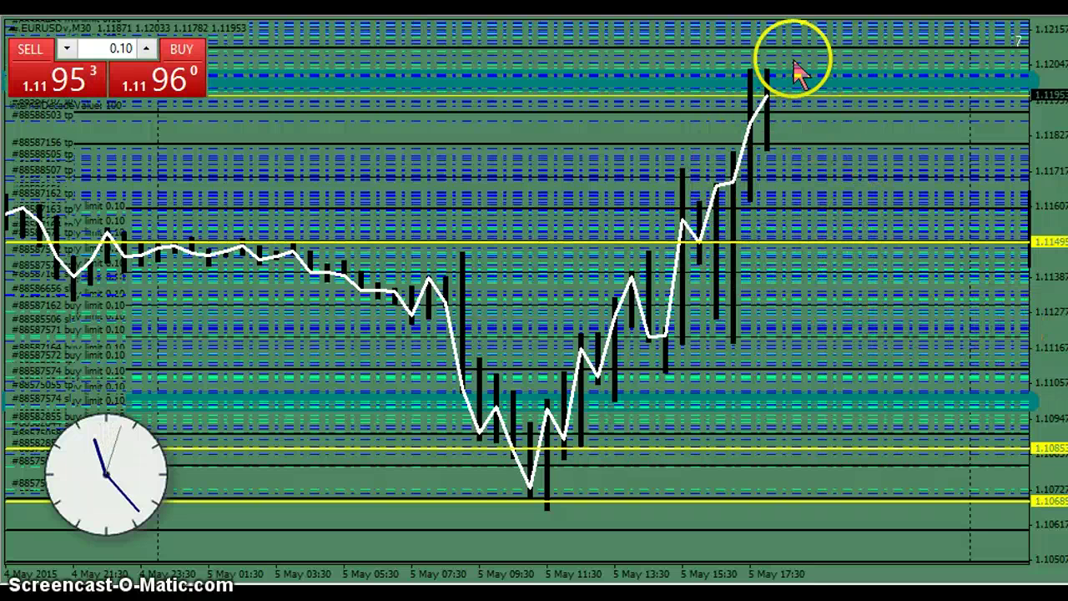
{"action": "left_click_drag", "start_coordinate": [714, 144], "coordinate": [705, 274]}
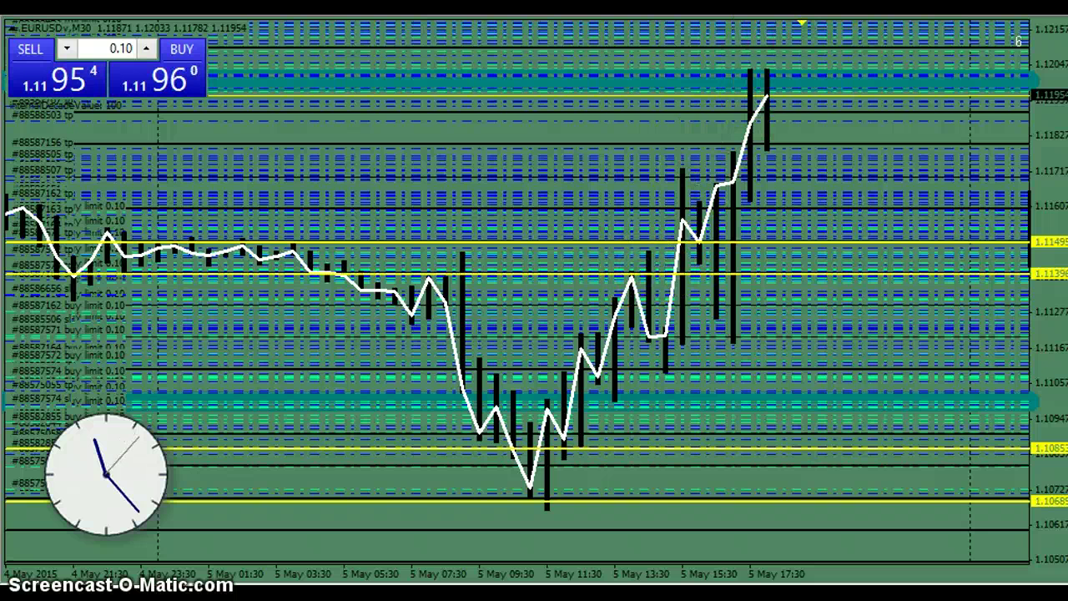
{"action": "left_click_drag", "start_coordinate": [736, 173], "coordinate": [587, 344]}
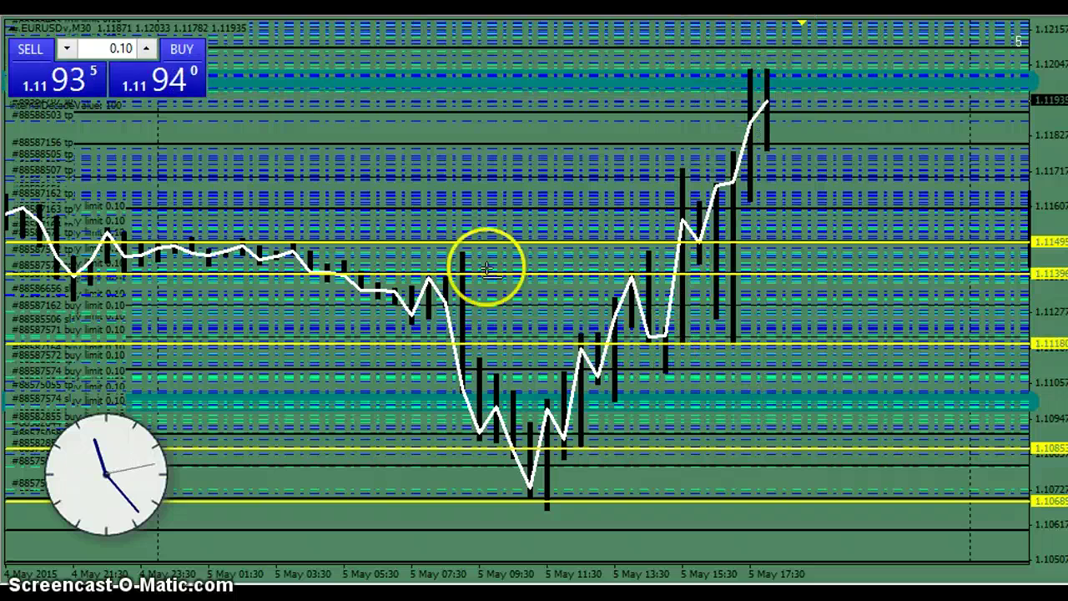
{"action": "left_click", "coordinate": [499, 405]}
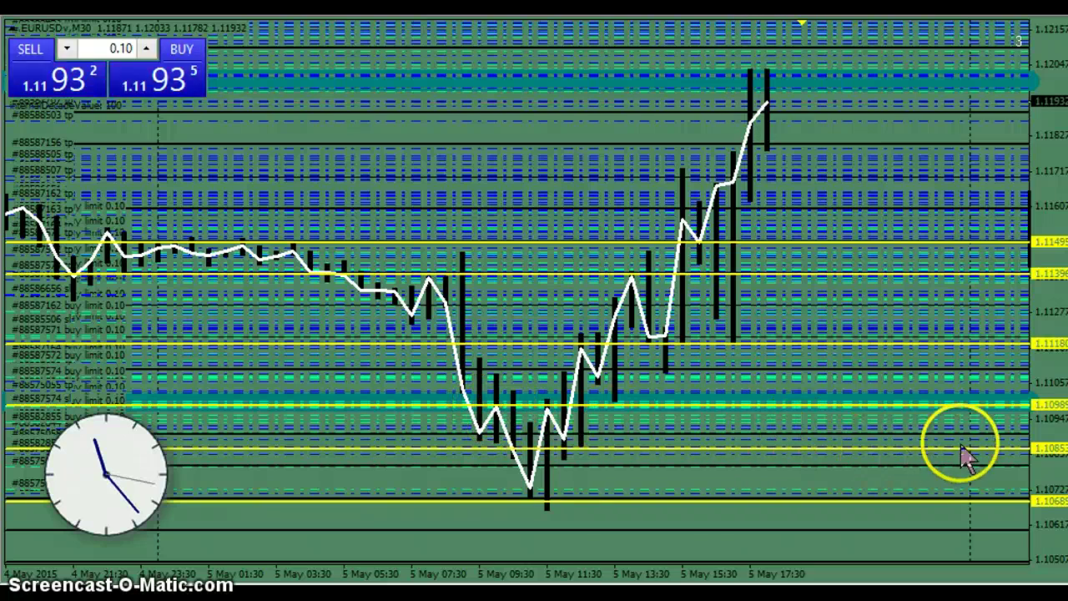
- Examine the 5 May rise against the yellow levels on the EURUSD M30 chart at full and tiled window size
{"action": "left_click_drag", "start_coordinate": [1033, 439], "coordinate": [1048, 408]}
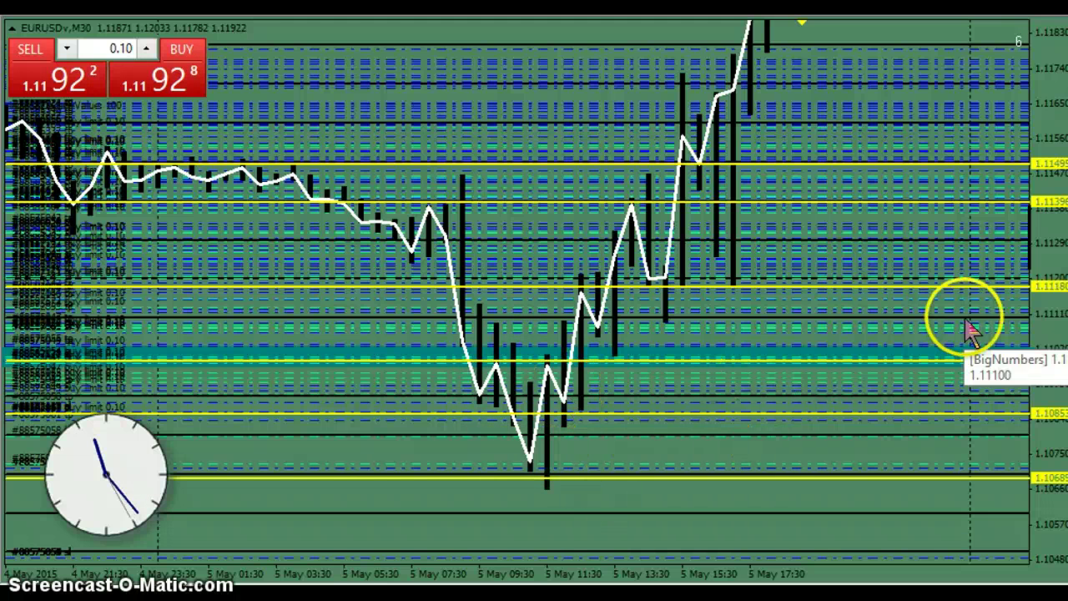
{"action": "left_click_drag", "start_coordinate": [1049, 255], "coordinate": [1053, 308]}
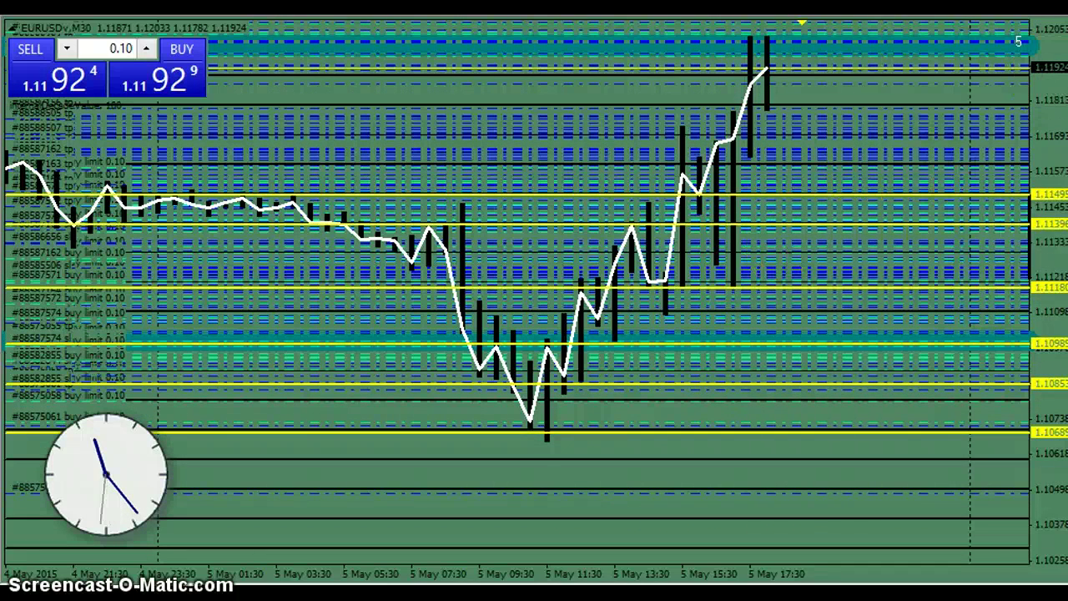
{"action": "left_click", "coordinate": [1031, 9]}
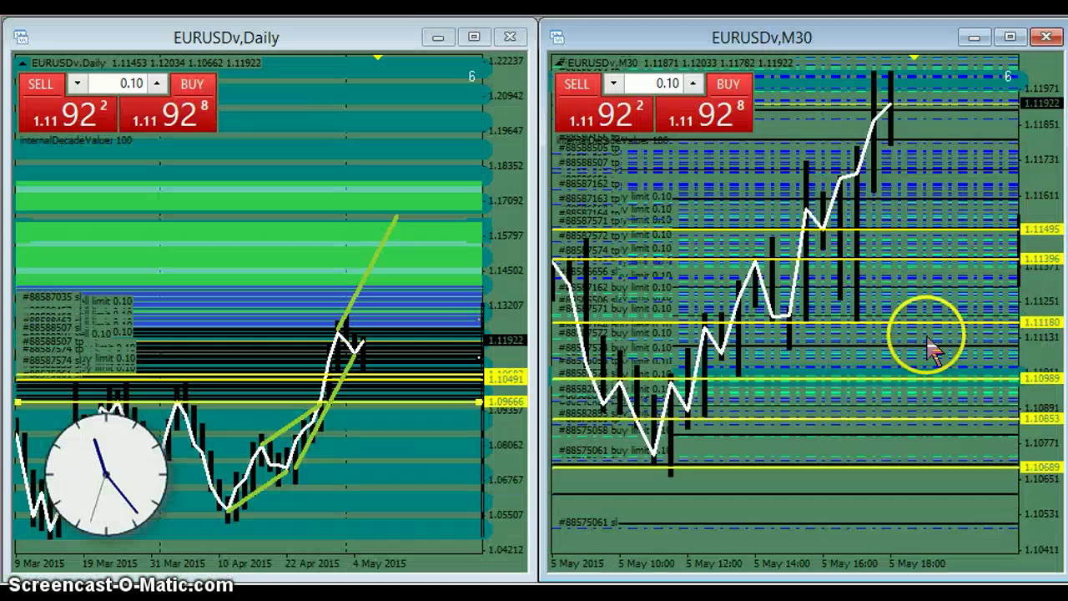
{"action": "left_click_drag", "start_coordinate": [916, 350], "coordinate": [905, 393]}
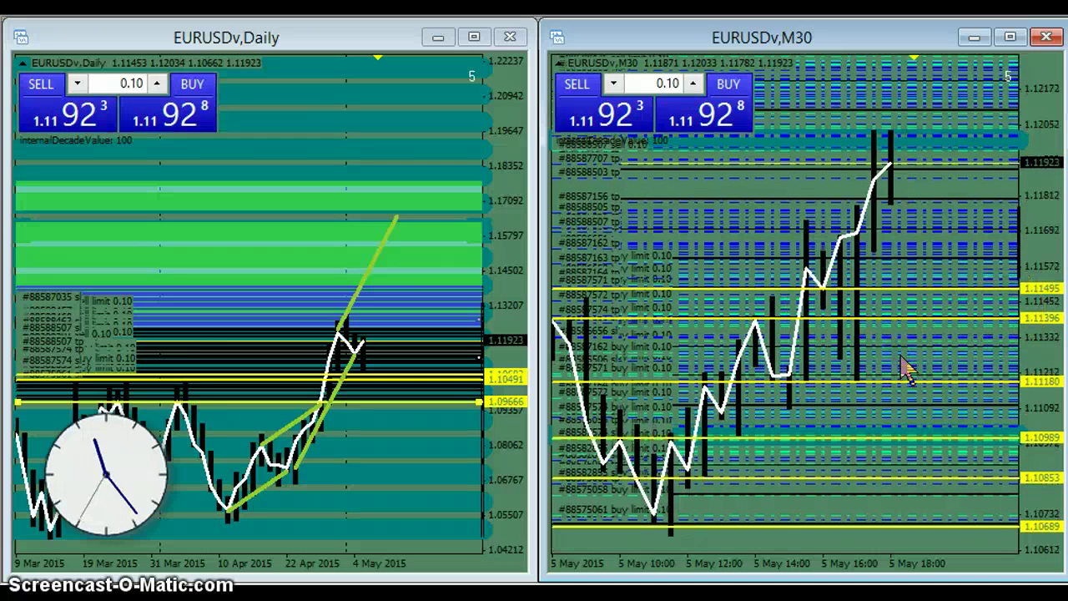
{"action": "key", "text": "minus"}
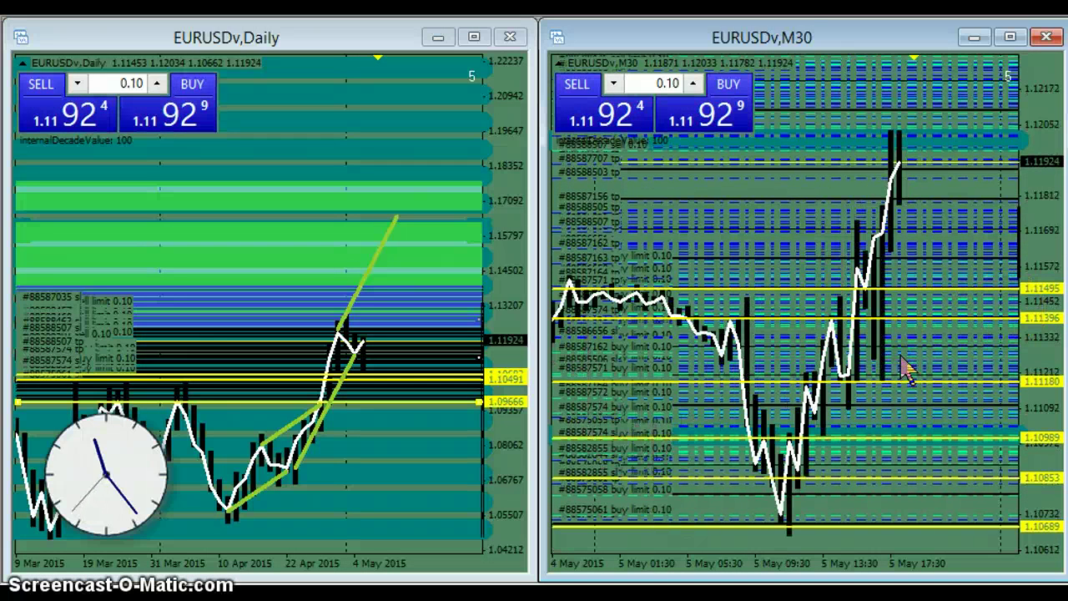
{"action": "left_click_drag", "start_coordinate": [1042, 219], "coordinate": [1025, 301]}
{"action": "left_click_drag", "start_coordinate": [932, 385], "coordinate": [936, 439]}
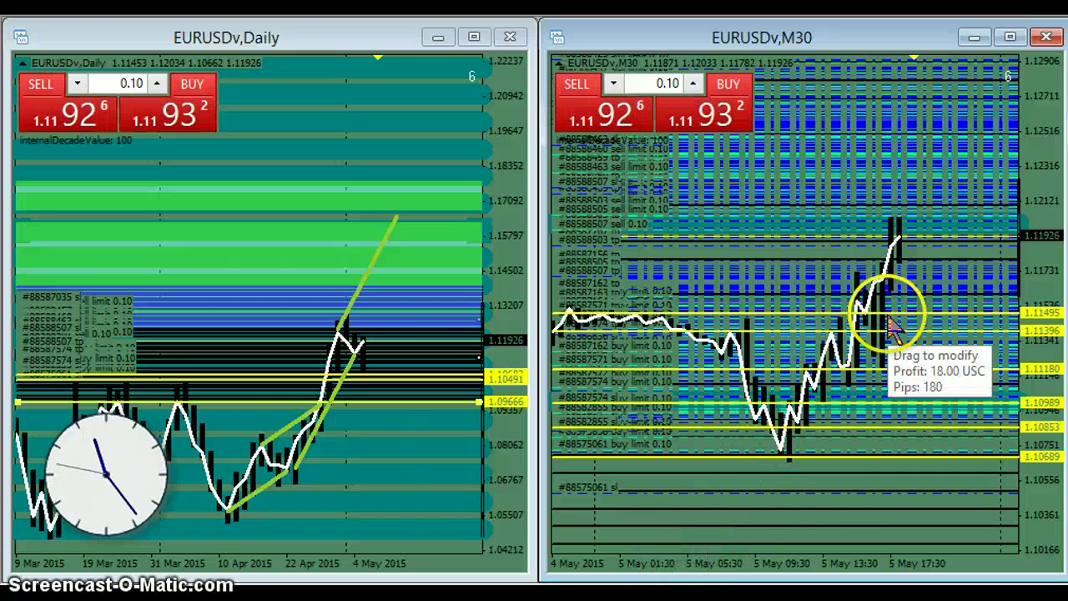
{"action": "left_click_drag", "start_coordinate": [1031, 400], "coordinate": [1030, 321]}
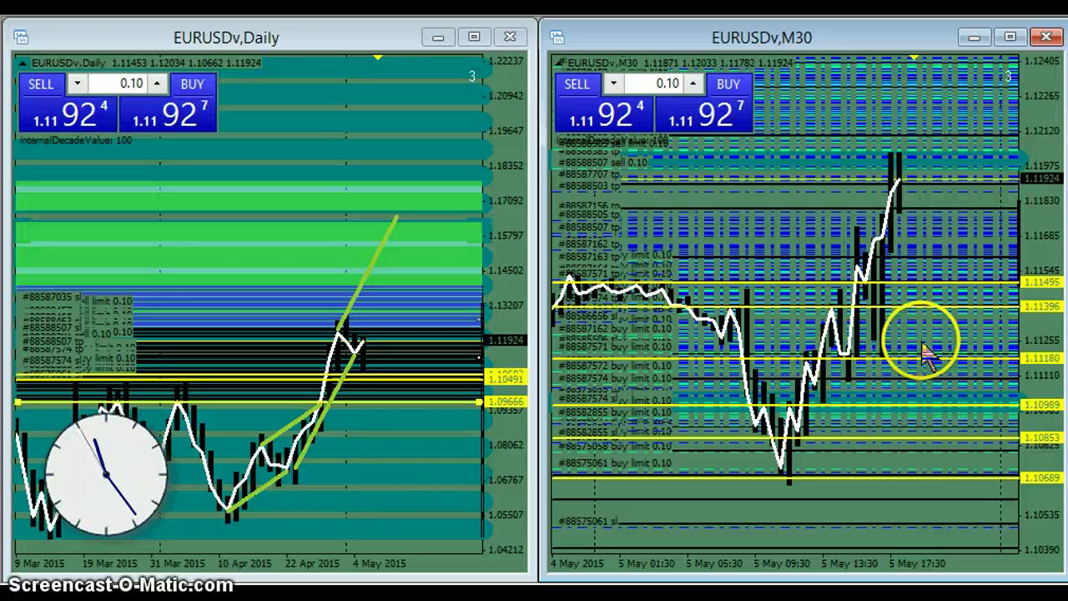
{"action": "left_click_drag", "start_coordinate": [1029, 374], "coordinate": [1028, 270]}
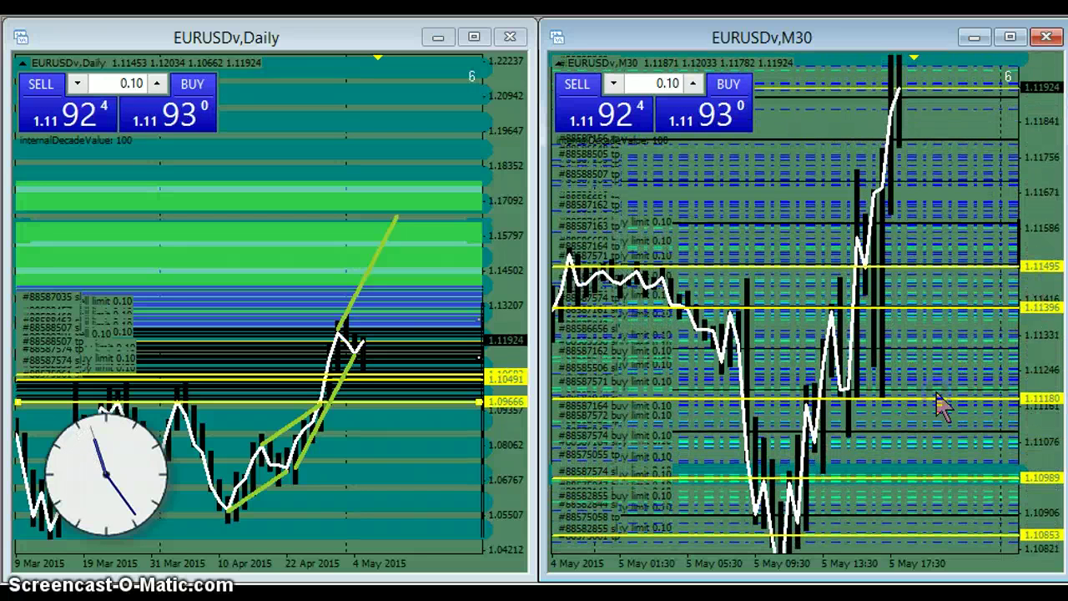
- Maximize the EURUSD M30 chart and add a yellow horizontal line at about 1.1121, just above the 1.1118 line
{"action": "left_click", "coordinate": [1009, 36]}
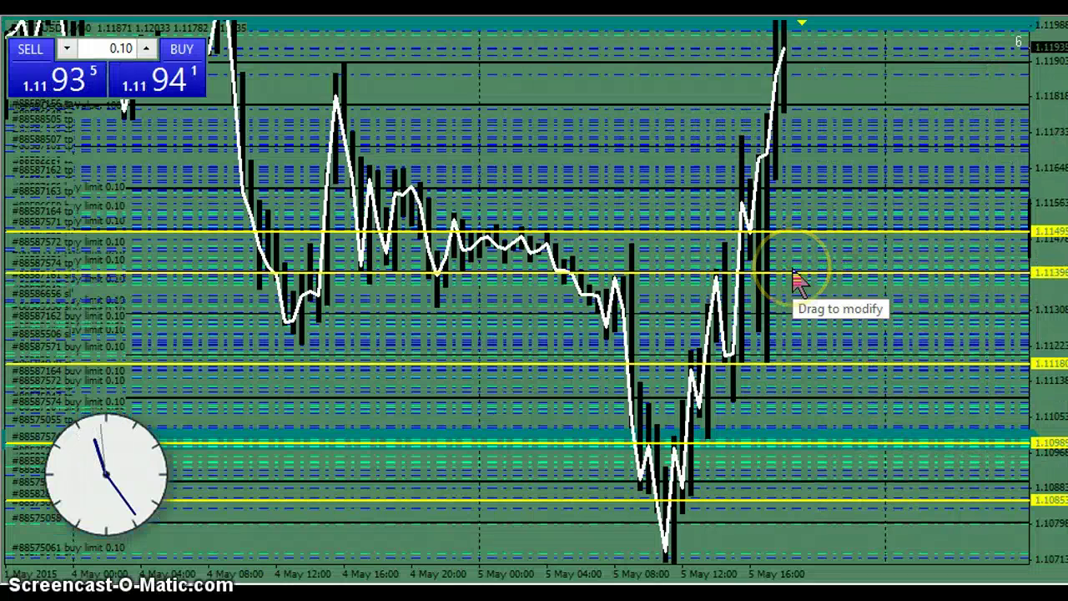
{"action": "key", "text": "plus"}
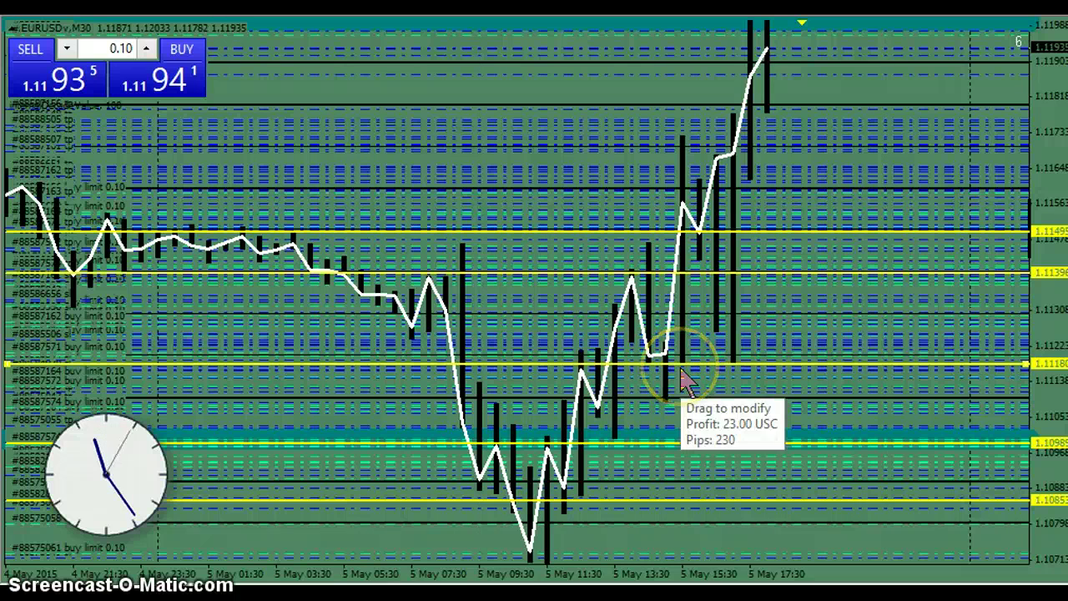
{"action": "left_click_drag", "start_coordinate": [681, 369], "coordinate": [678, 351]}
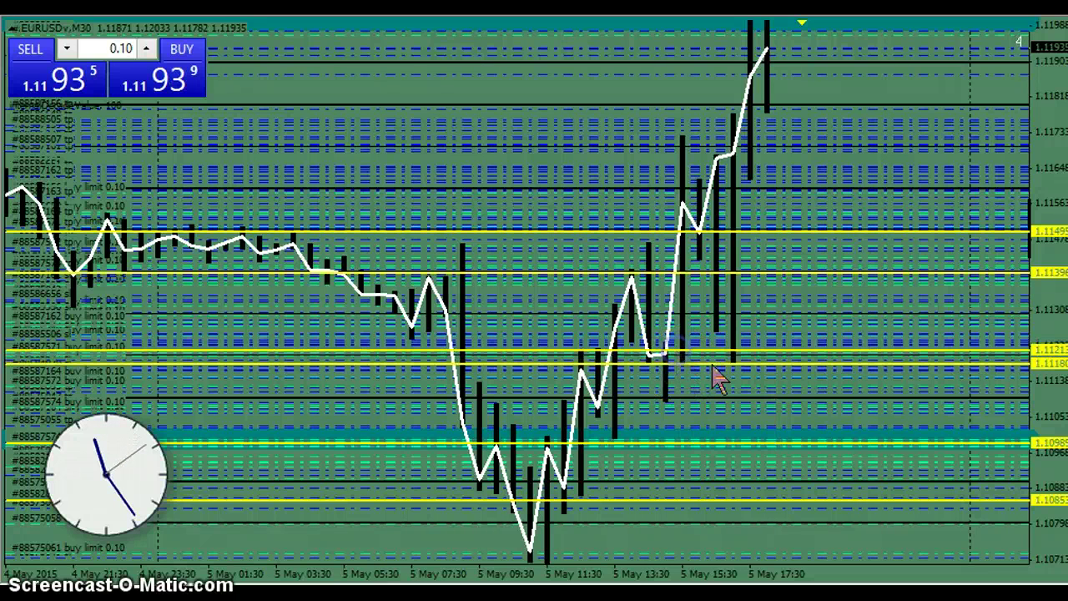
- Switch the maximized EURUSD chart from M30 to the M15 timeframe
{"action": "left_click_drag", "start_coordinate": [1042, 389], "coordinate": [1043, 346]}
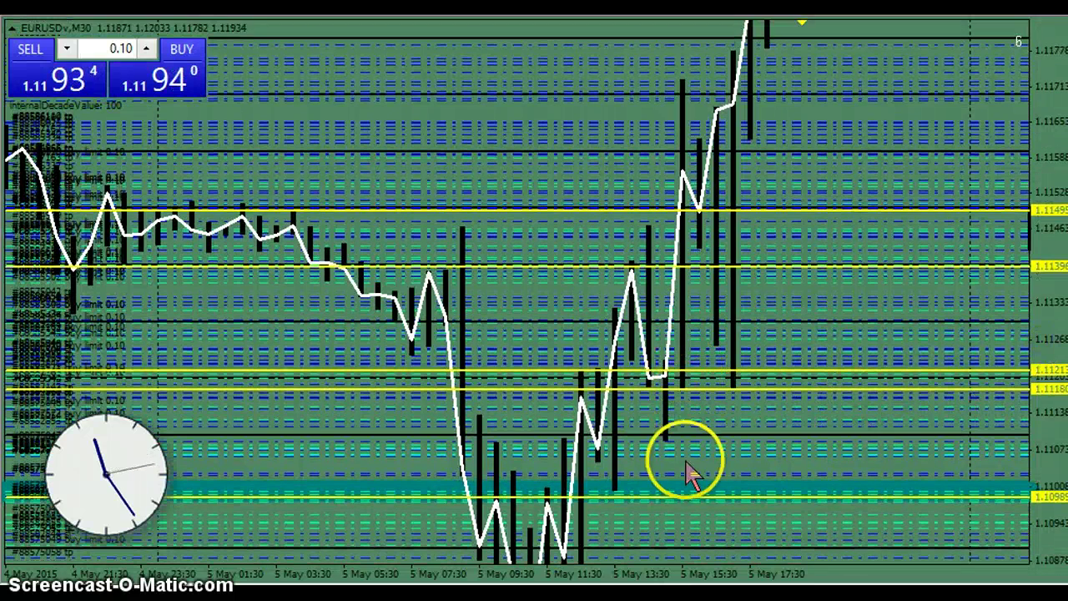
{"action": "mouse_move", "coordinate": [656, 392]}
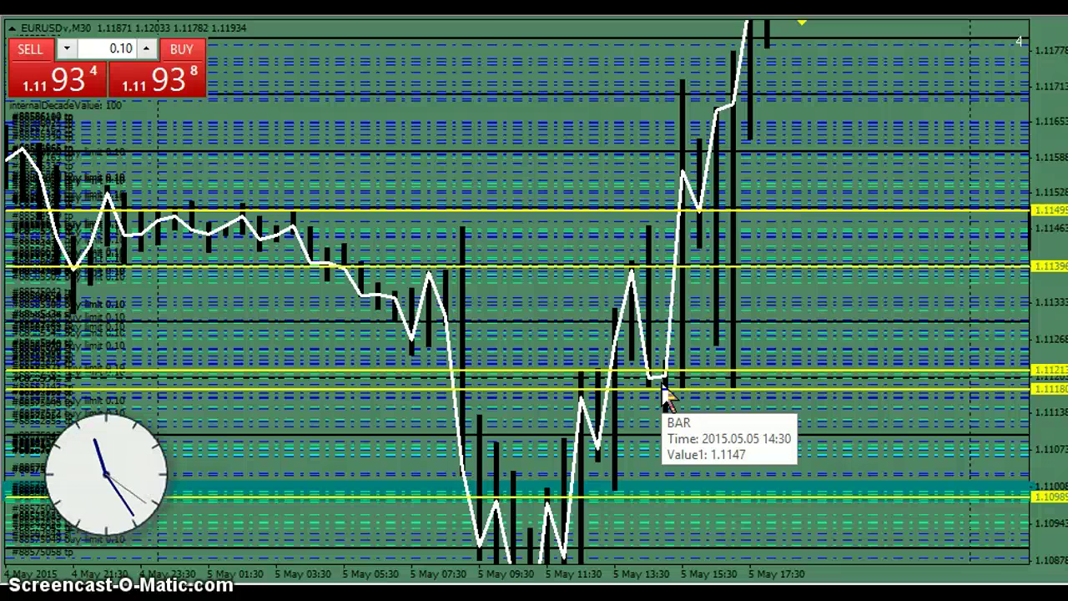
{"action": "key", "text": "minus"}
{"action": "left_click", "coordinate": [563, 34]}
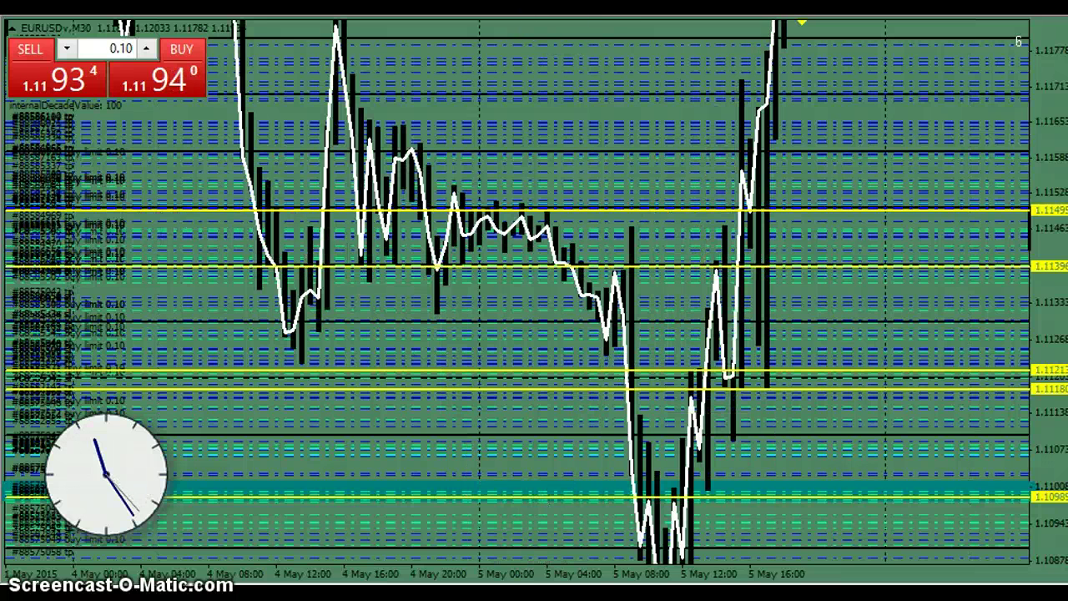
{"action": "left_click", "coordinate": [492, 19]}
- Examine the 5 May price swings on the EURUSD M15 chart, from the day's low to the latest high
{"action": "left_click_drag", "start_coordinate": [1037, 272], "coordinate": [1044, 338]}
{"action": "left_click_drag", "start_coordinate": [949, 440], "coordinate": [898, 327]}
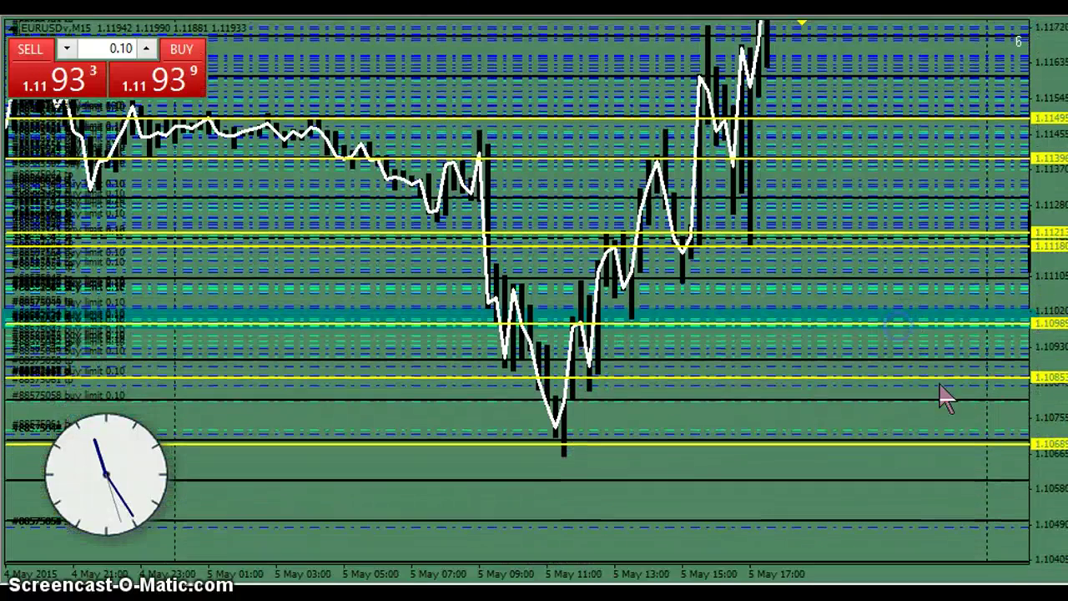
{"action": "left_click_drag", "start_coordinate": [912, 386], "coordinate": [871, 455]}
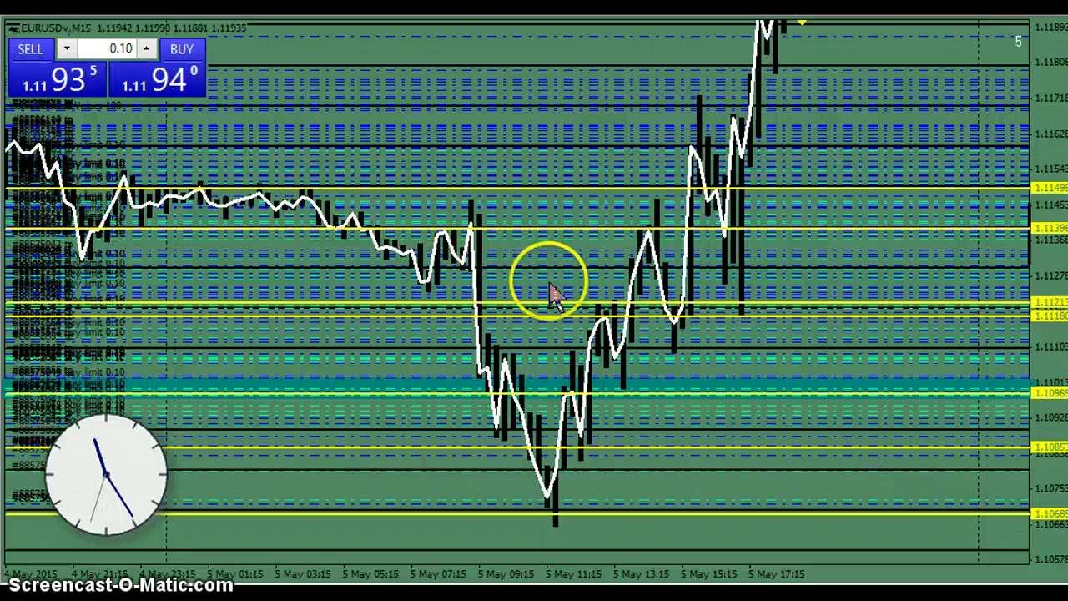
{"action": "left_click_drag", "start_coordinate": [1054, 330], "coordinate": [1055, 271]}
{"action": "left_click_drag", "start_coordinate": [1010, 323], "coordinate": [1016, 358]}
{"action": "left_click_drag", "start_coordinate": [1051, 302], "coordinate": [1053, 420]}
{"action": "left_click_drag", "start_coordinate": [985, 454], "coordinate": [824, 553]}
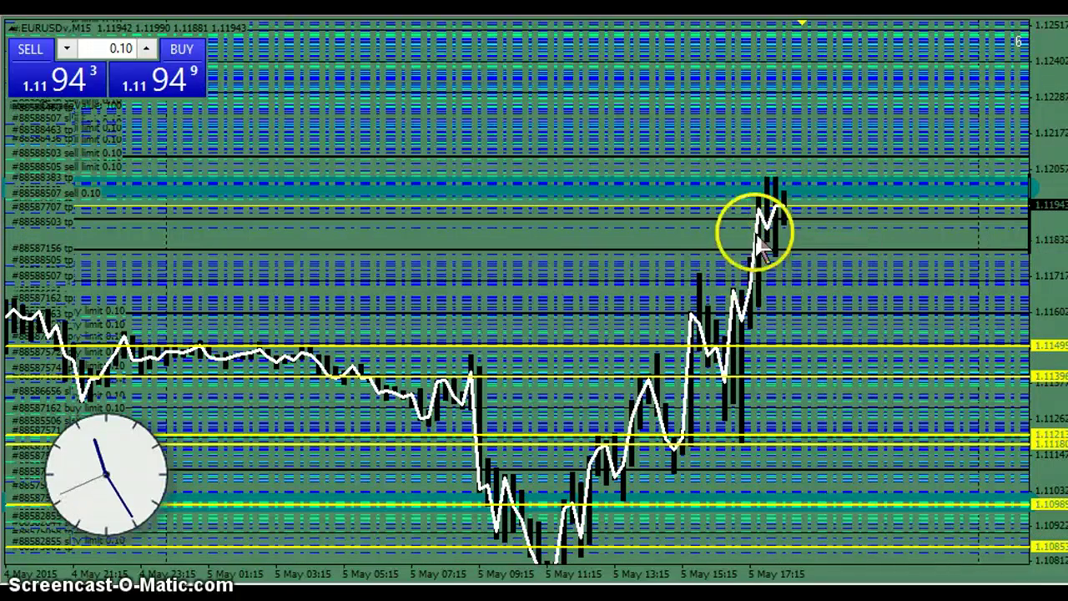
{"action": "mouse_move", "coordinate": [767, 261]}
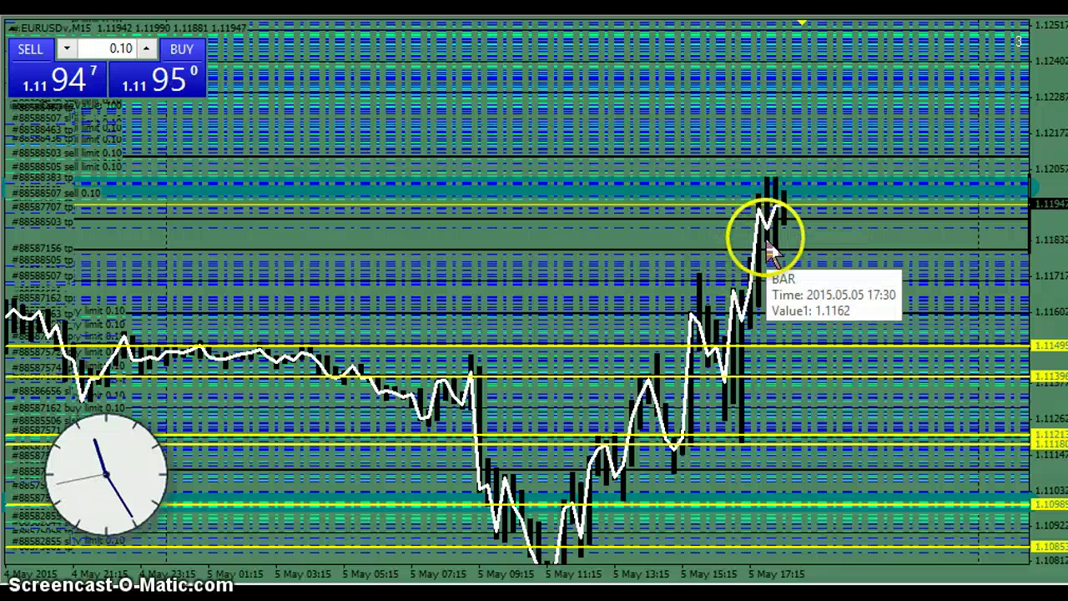
{"action": "mouse_move", "coordinate": [826, 484]}
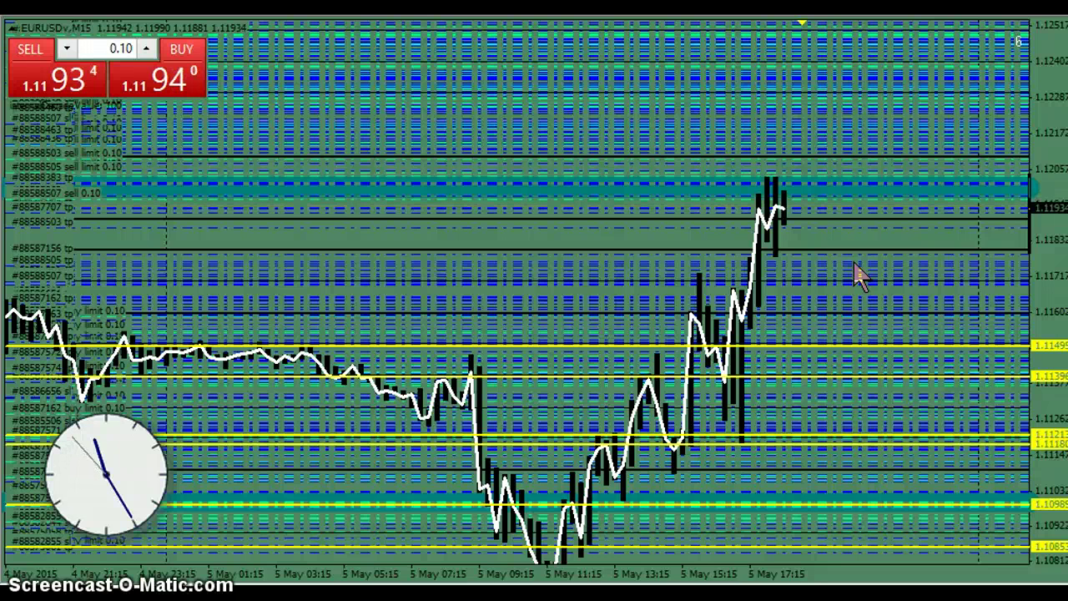
- Maximize the EURUSD daily chart and examine the April trend channels against the price zones above
{"action": "left_click", "coordinate": [947, 242]}
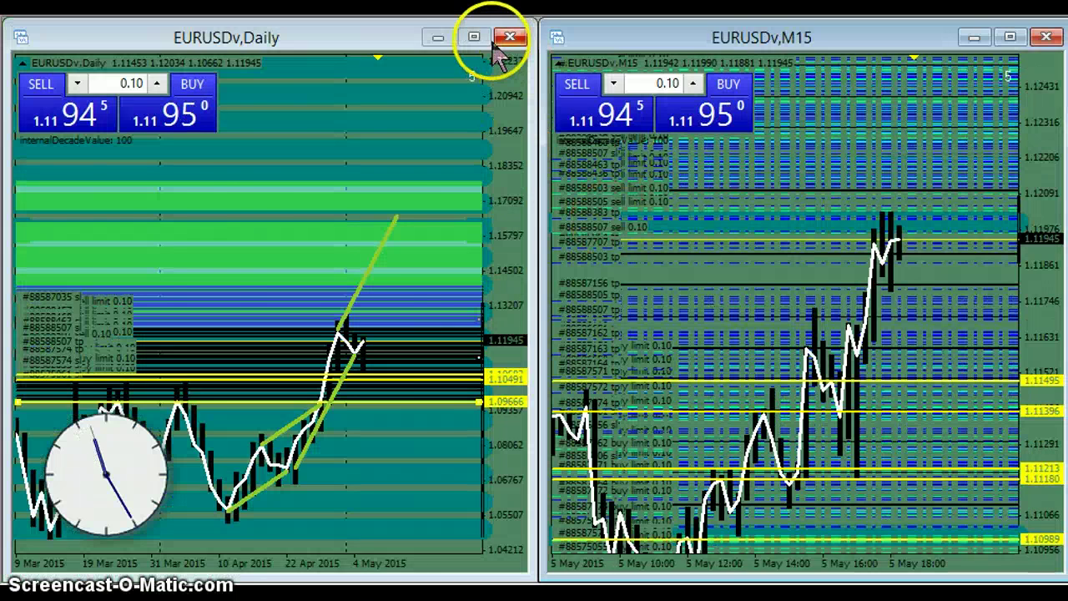
{"action": "left_click", "coordinate": [479, 36]}
{"action": "left_click", "coordinate": [664, 438]}
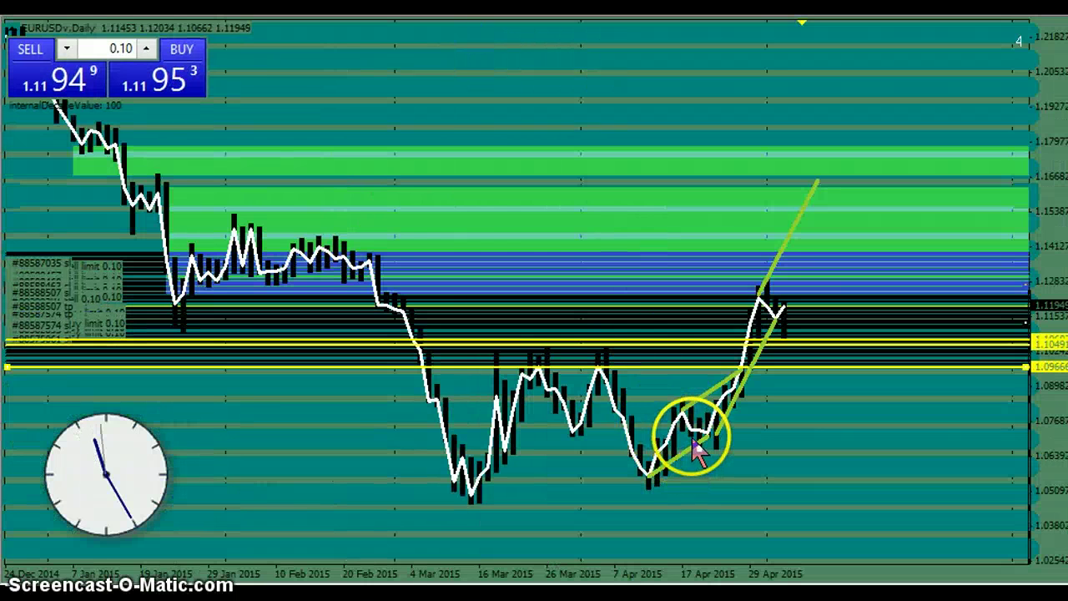
{"action": "mouse_move", "coordinate": [711, 443]}
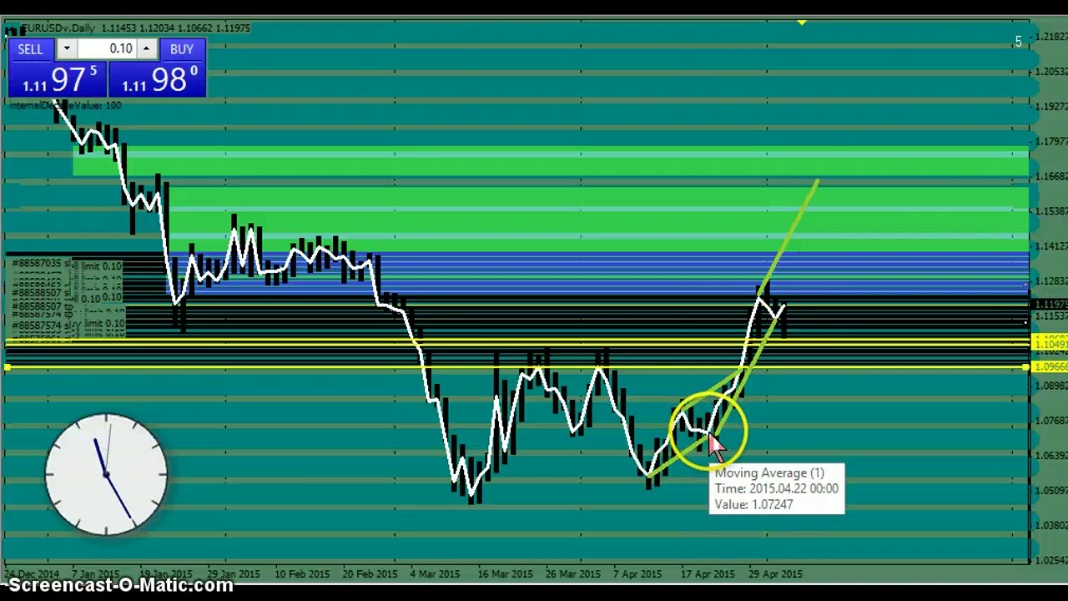
{"action": "mouse_move", "coordinate": [685, 422]}
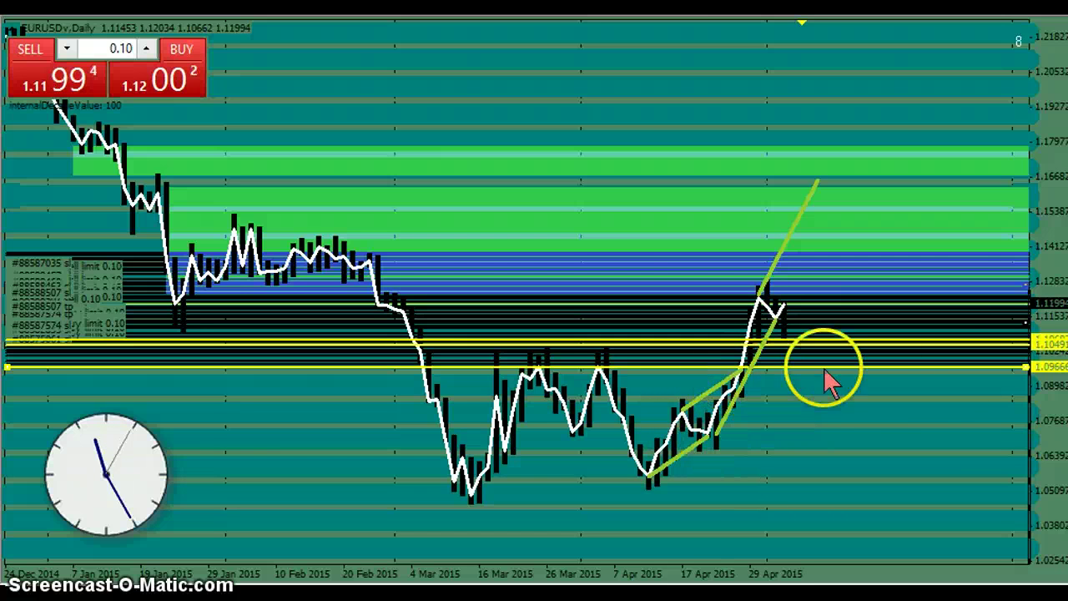
{"action": "left_click_drag", "start_coordinate": [1041, 397], "coordinate": [1053, 224]}
{"action": "left_click_drag", "start_coordinate": [870, 469], "coordinate": [915, 425]}
{"action": "left_click_drag", "start_coordinate": [1044, 334], "coordinate": [1043, 375]}
{"action": "left_click_drag", "start_coordinate": [953, 438], "coordinate": [950, 509]}
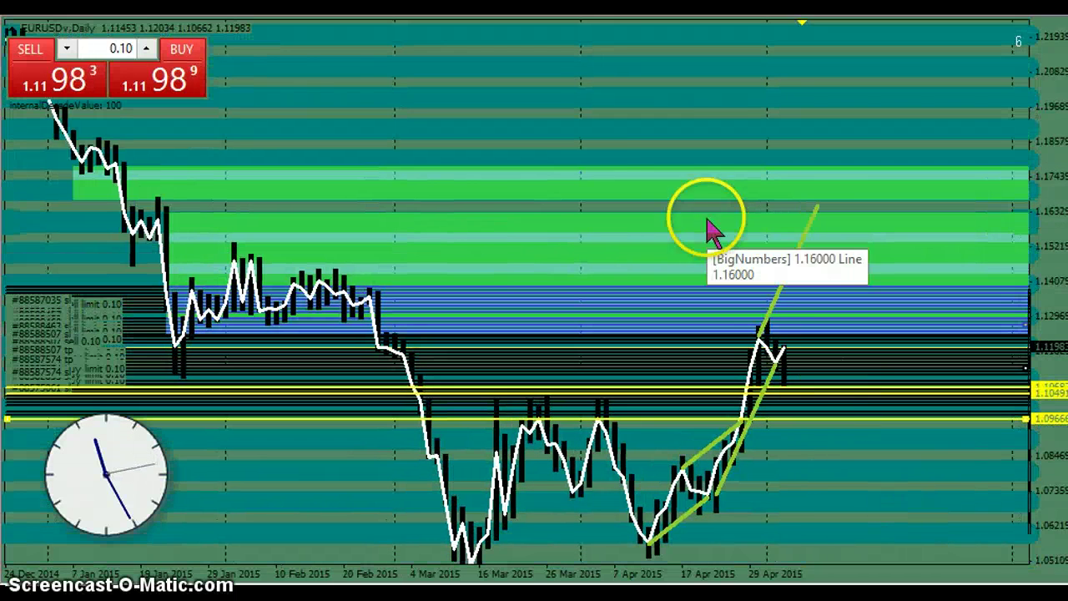
- Draw a white descending trend line on the daily chart from the mid-January high at about 1.178 to about 1.061 in early May
{"action": "left_click_drag", "start_coordinate": [676, 146], "coordinate": [796, 80]}
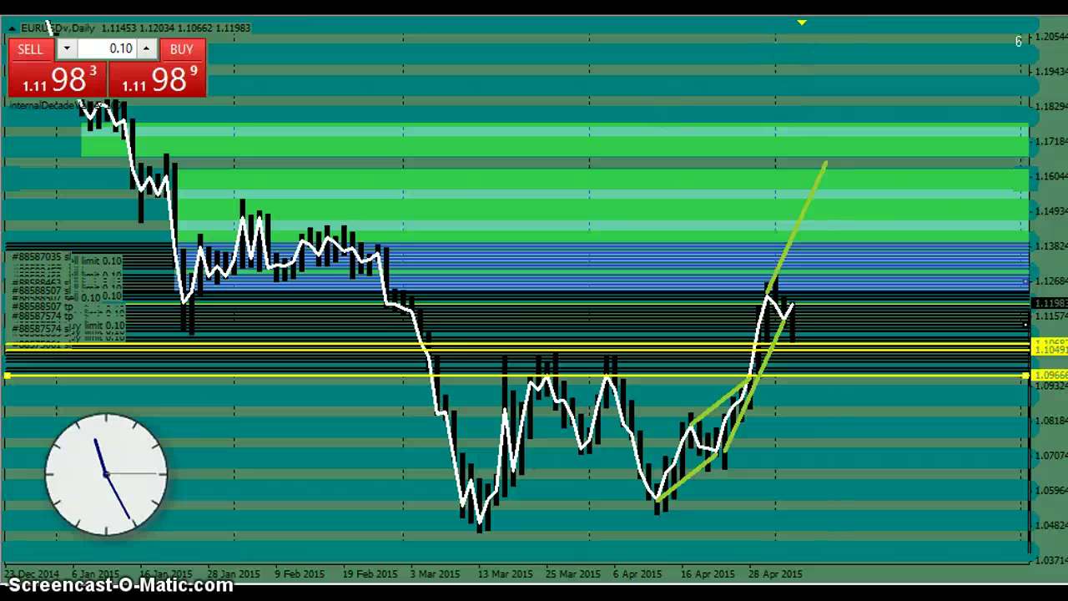
{"action": "mouse_move", "coordinate": [287, 220]}
{"action": "left_mouse_down"}
{"action": "mouse_move", "coordinate": [138, 172]}
{"action": "mouse_move", "coordinate": [117, 121]}
{"action": "mouse_move", "coordinate": [556, 325]}
{"action": "mouse_move", "coordinate": [649, 415]}
{"action": "left_mouse_up"}
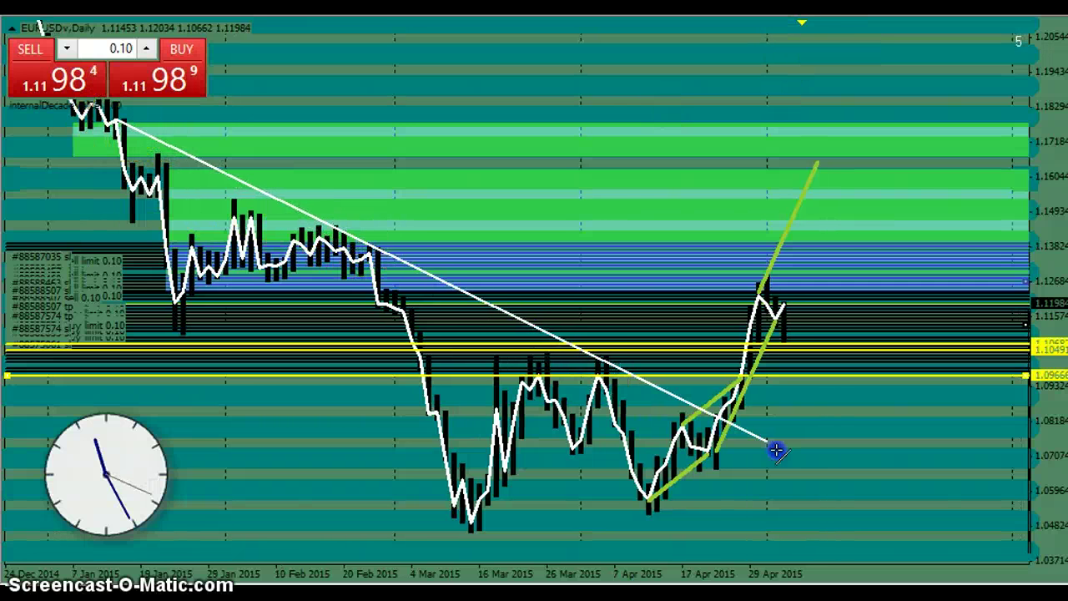
{"action": "left_click_drag", "start_coordinate": [792, 467], "coordinate": [806, 485]}
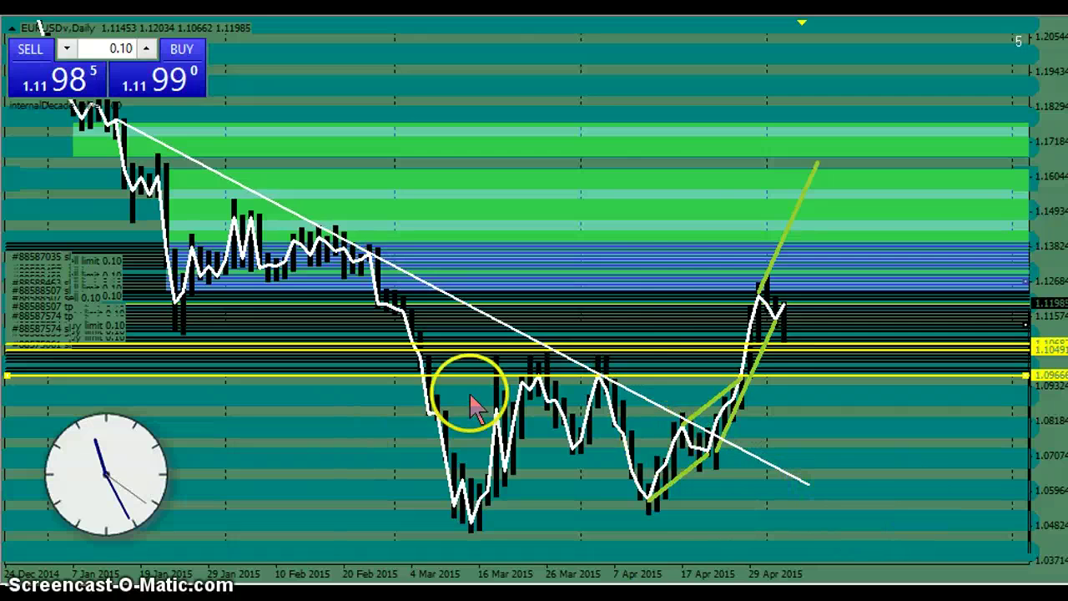
{"action": "left_click_drag", "start_coordinate": [619, 235], "coordinate": [626, 297]}
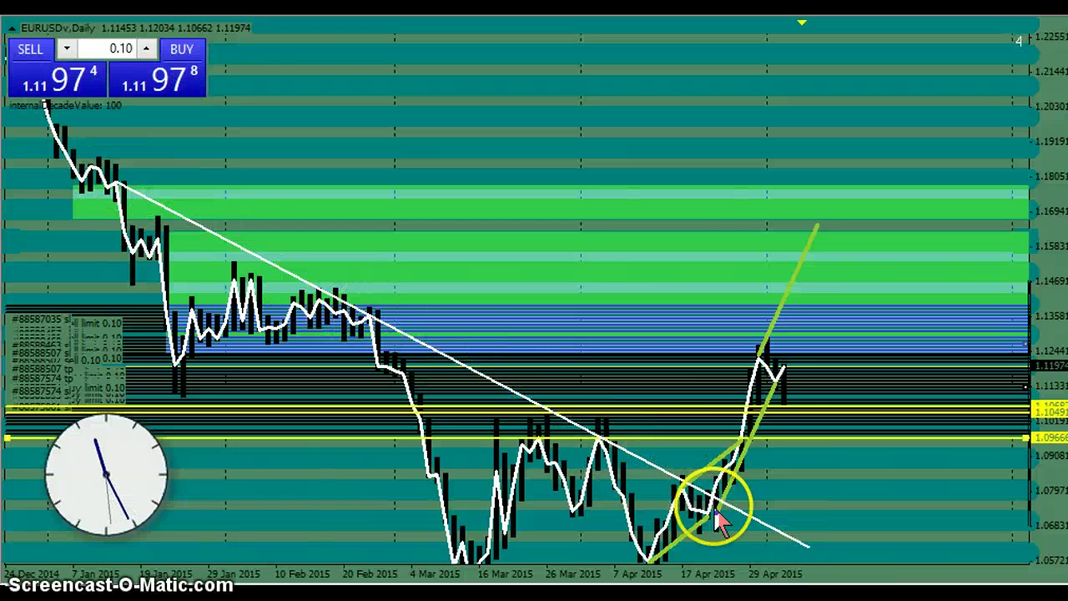
- Re-anchor the white descending trend line on the daily chart from the late-February high at about 1.136 to about 1.112 past the latest bar
{"action": "left_click_drag", "start_coordinate": [1043, 451], "coordinate": [1043, 434]}
{"action": "double_click", "coordinate": [810, 510]}
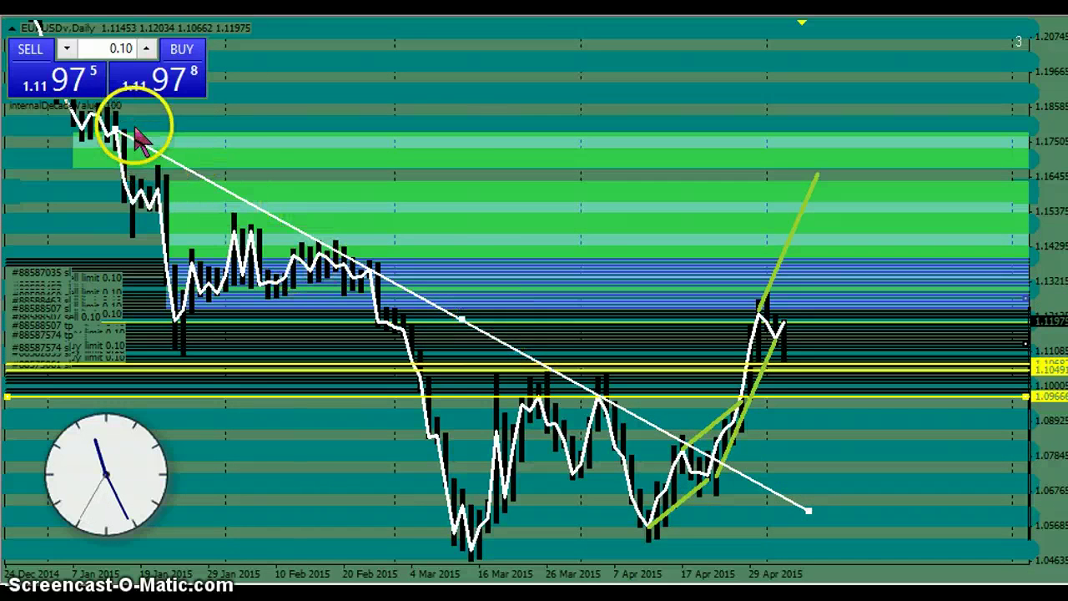
{"action": "right_click", "coordinate": [163, 150]}
{"action": "left_click_drag", "start_coordinate": [165, 158], "coordinate": [376, 275]}
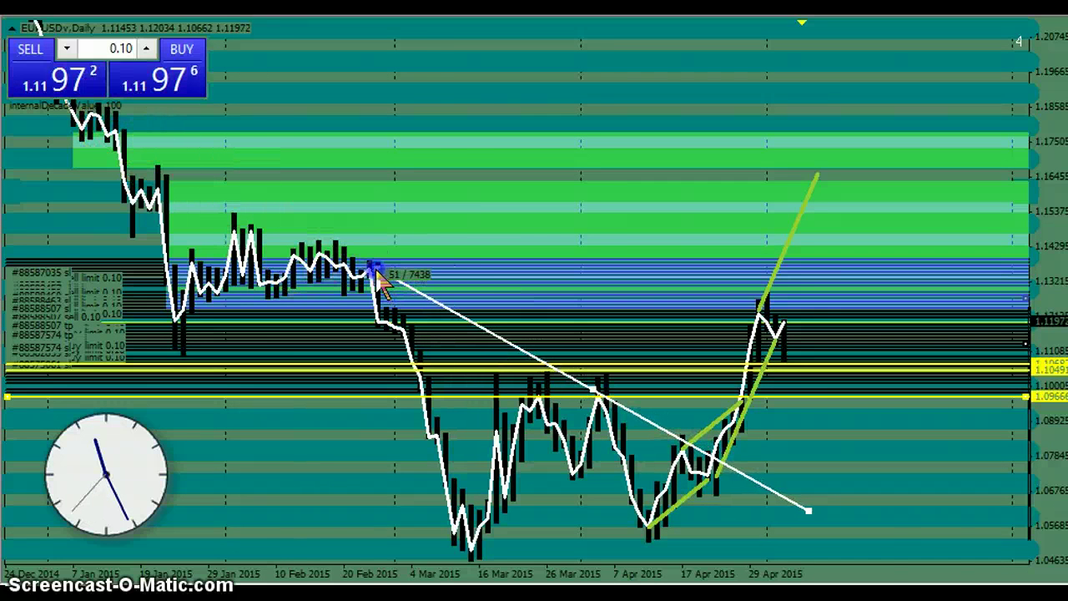
{"action": "left_click", "coordinate": [734, 518]}
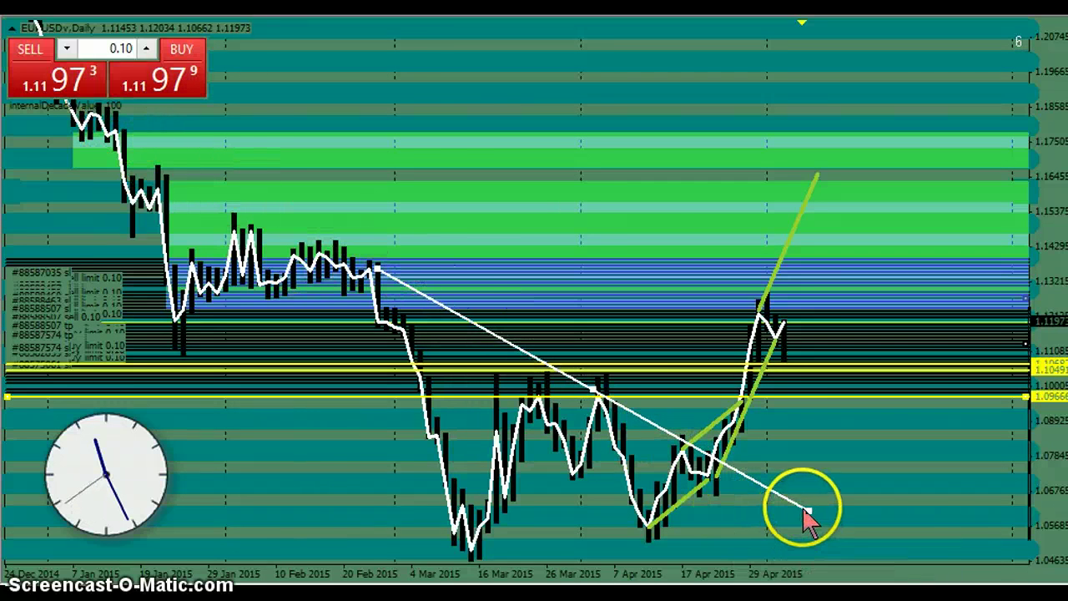
{"action": "left_click_drag", "start_coordinate": [818, 489], "coordinate": [842, 346]}
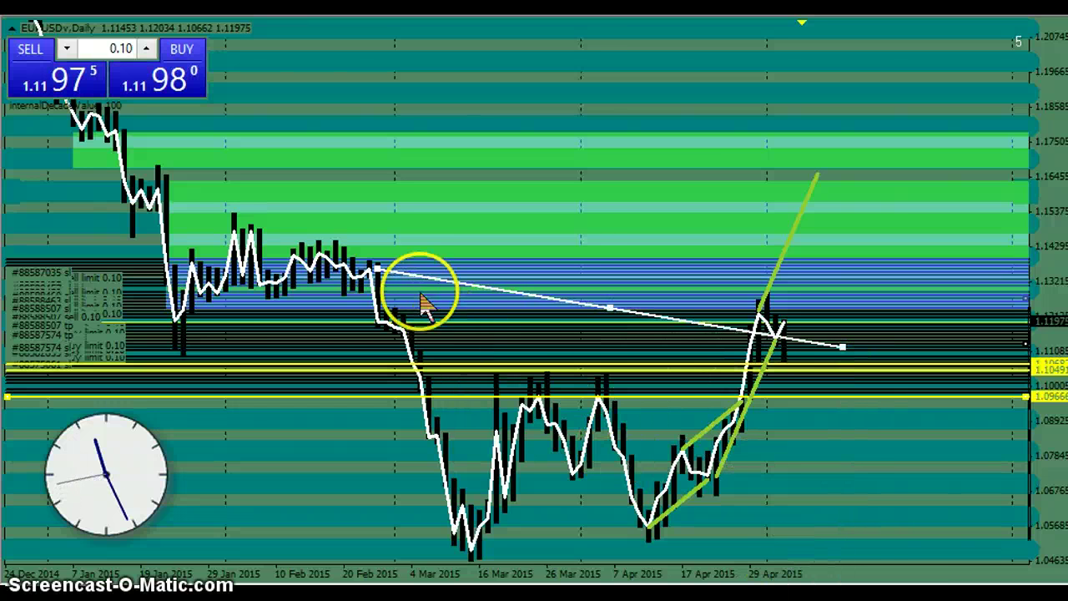
- Refit the white trend line along the January and February highs, from about 1.156 in mid-January to about 1.110 in early May
{"action": "left_click_drag", "start_coordinate": [376, 270], "coordinate": [122, 205]}
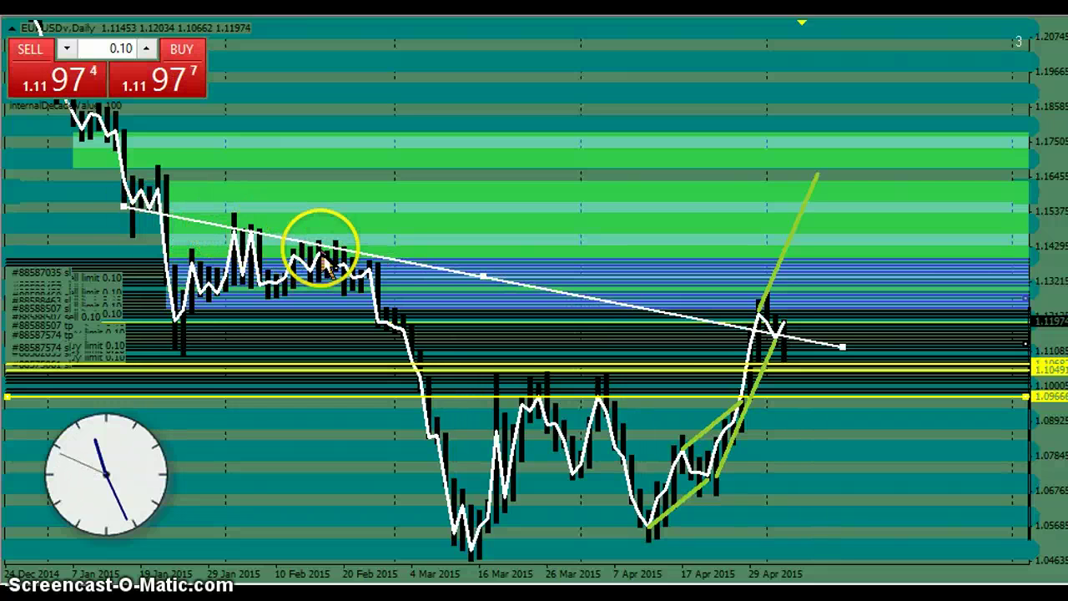
{"action": "left_click_drag", "start_coordinate": [841, 348], "coordinate": [840, 351]}
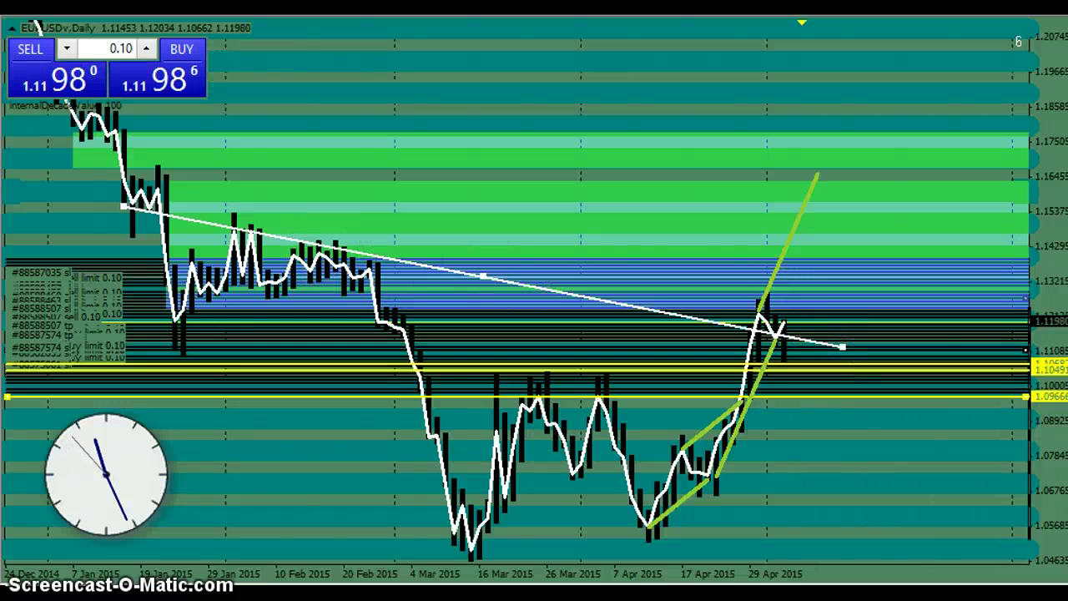
{"action": "left_click_drag", "start_coordinate": [1037, 374], "coordinate": [1052, 196]}
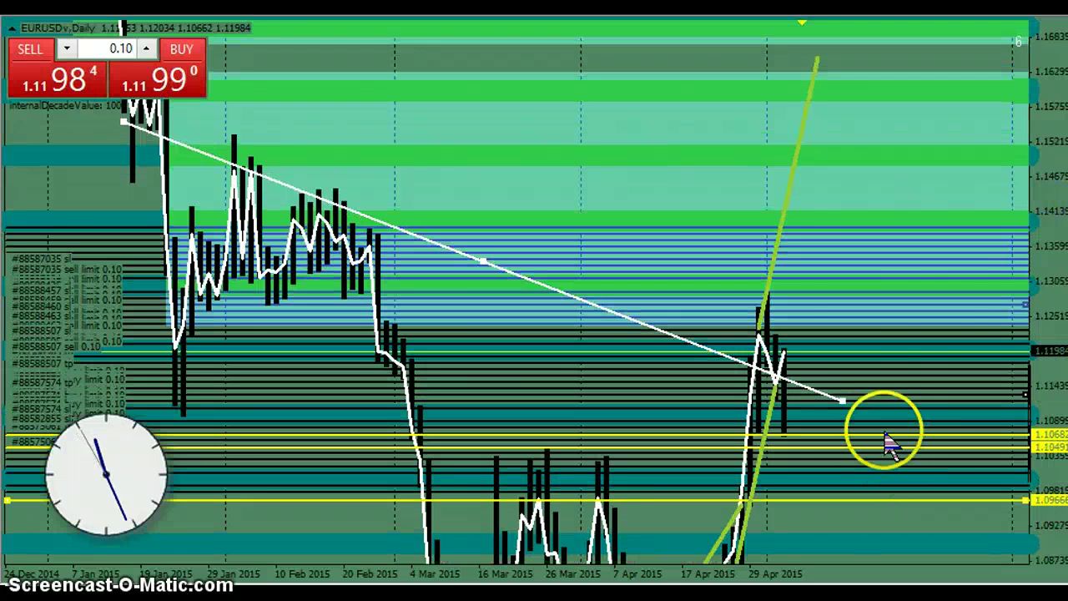
{"action": "left_click_drag", "start_coordinate": [844, 402], "coordinate": [840, 411]}
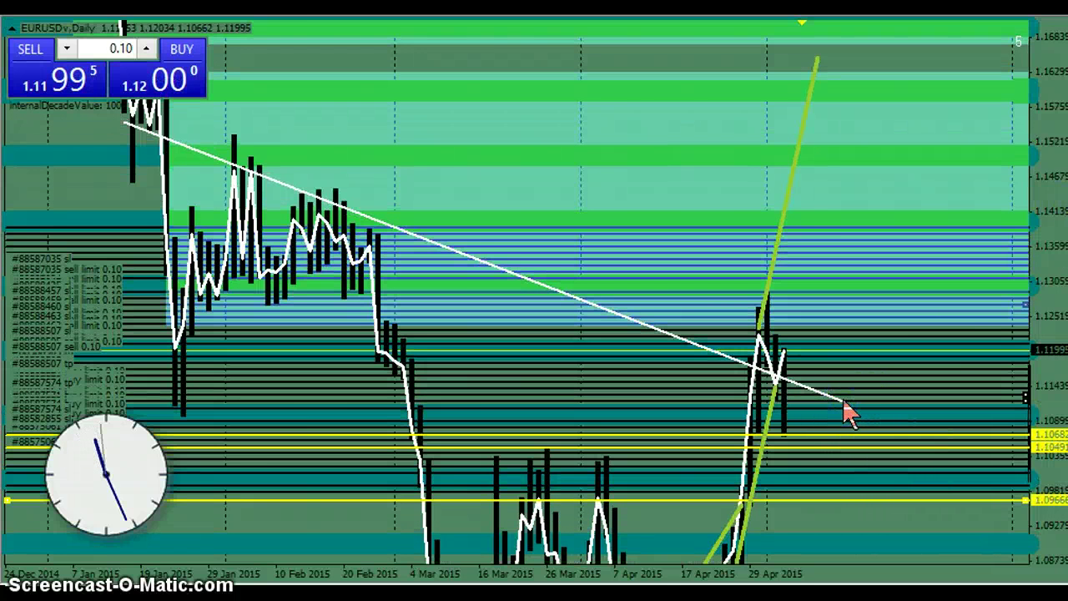
{"action": "left_click", "coordinate": [843, 410]}
{"action": "left_click_drag", "start_coordinate": [1041, 393], "coordinate": [1045, 247]}
{"action": "left_click_drag", "start_coordinate": [844, 484], "coordinate": [824, 496]}
{"action": "left_click_drag", "start_coordinate": [1055, 369], "coordinate": [1056, 410]}
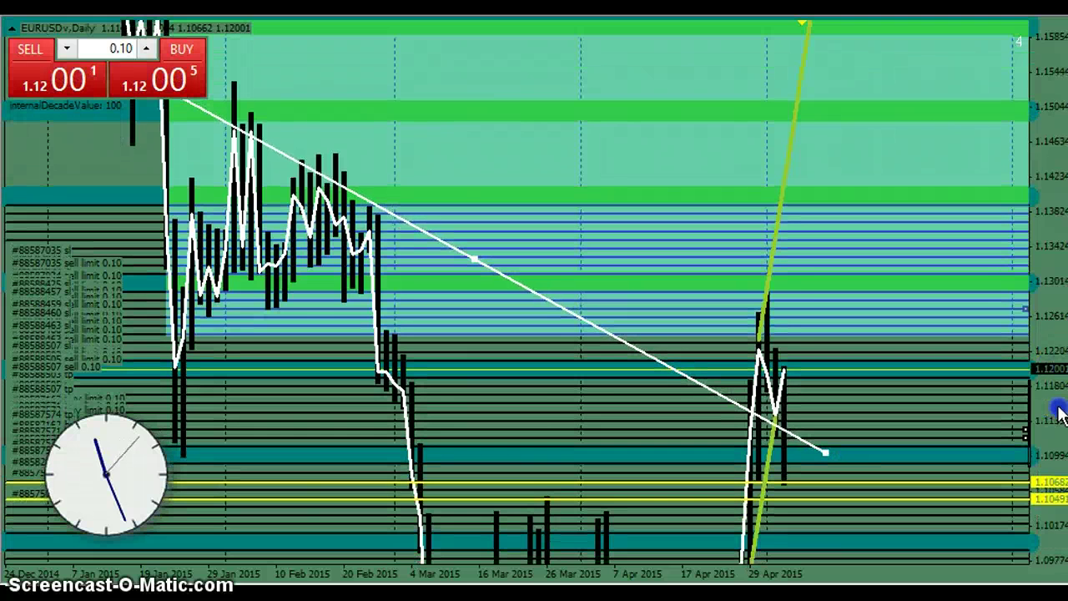
- Clear the trend lines and zones from the daily chart and add a horizontal line at 1.12841 through the late-January low
{"action": "left_click", "coordinate": [216, 302]}
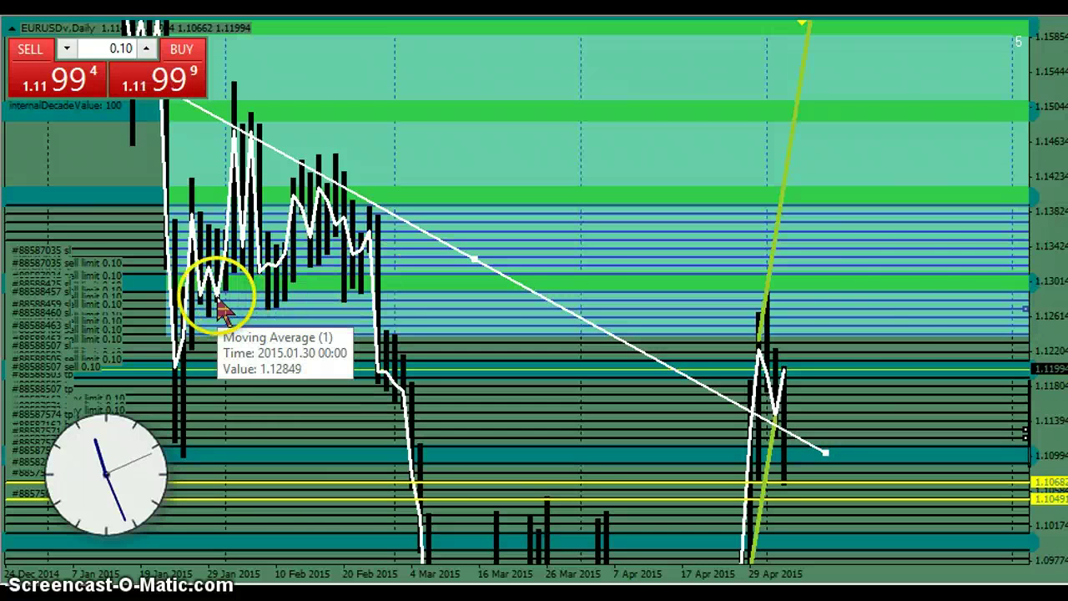
{"action": "left_click_drag", "start_coordinate": [1043, 317], "coordinate": [1045, 221]}
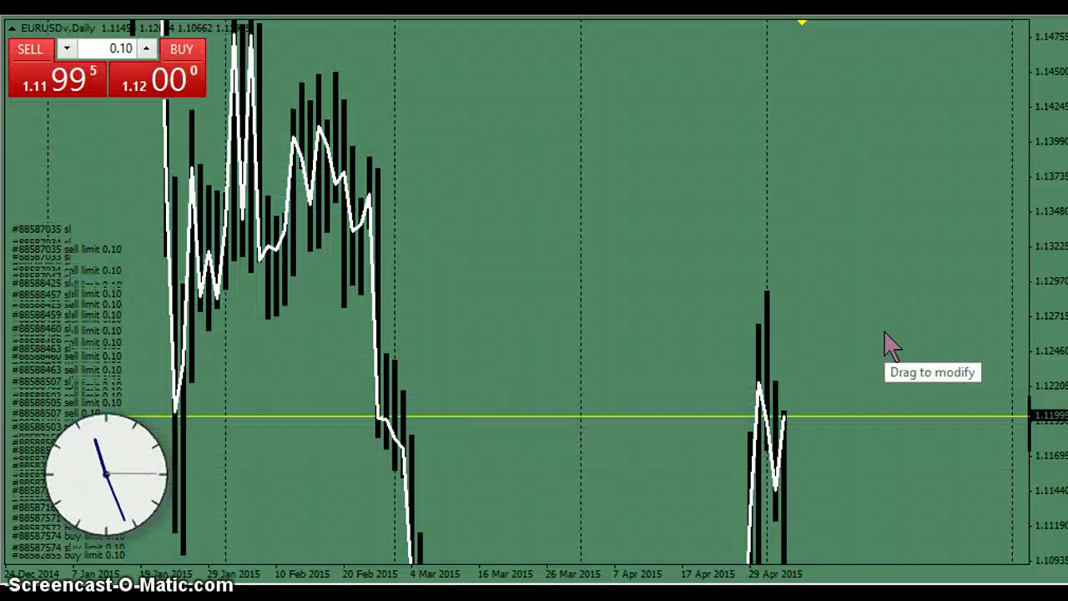
{"action": "left_click", "coordinate": [885, 334]}
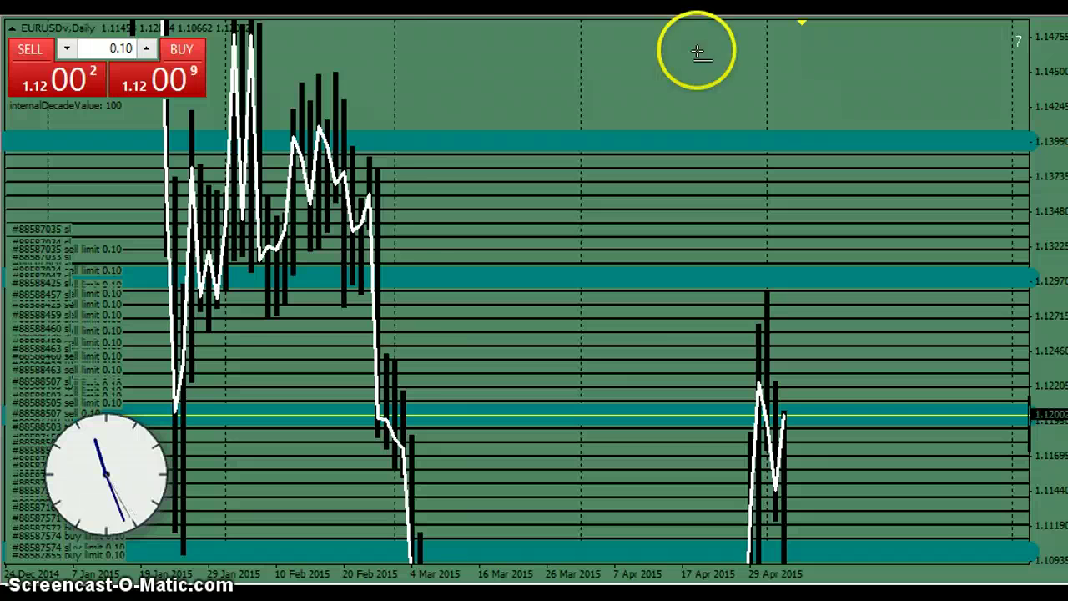
{"action": "left_click", "coordinate": [204, 299]}
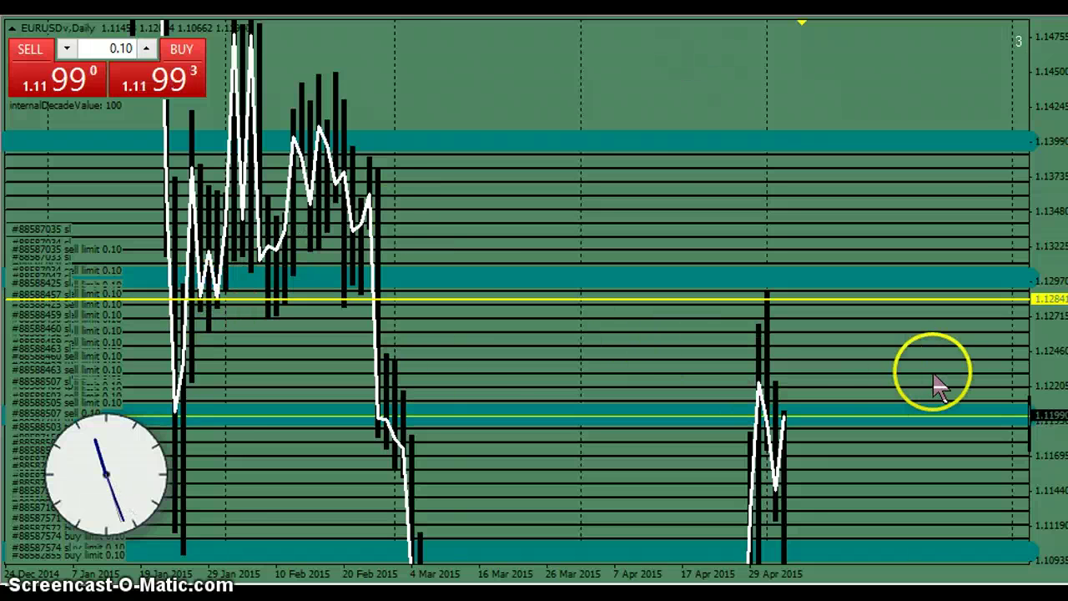
{"action": "left_click_drag", "start_coordinate": [1047, 350], "coordinate": [906, 418]}
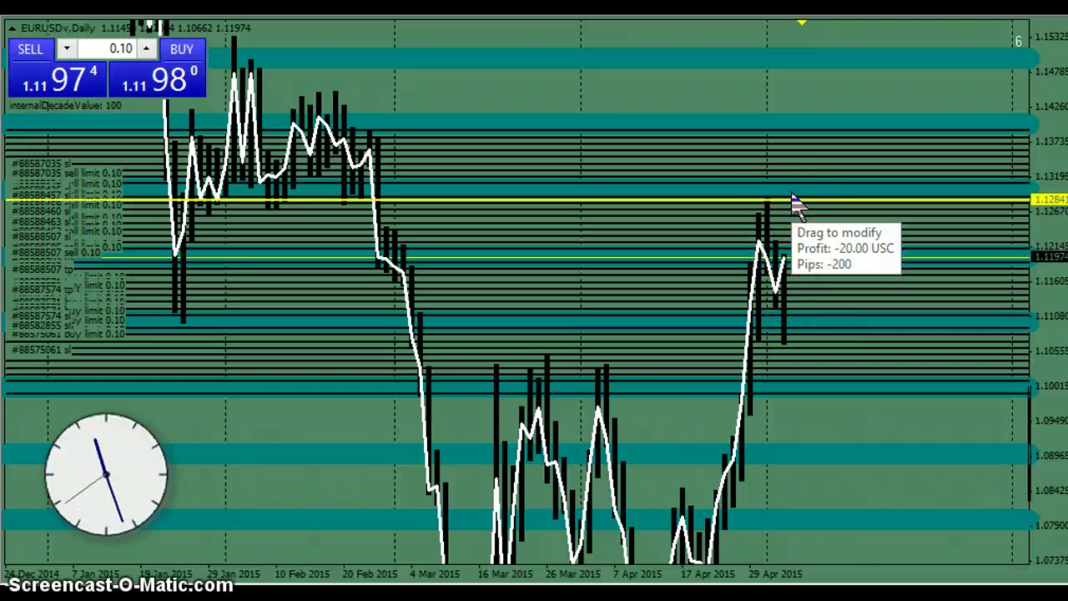
{"action": "left_click", "coordinate": [797, 171]}
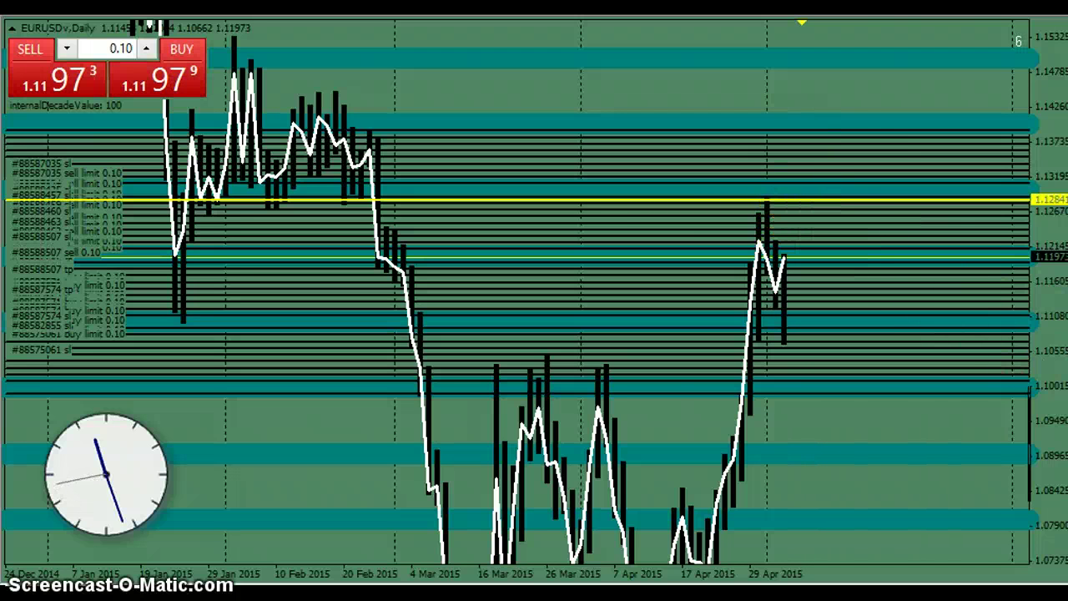
- Maximize the EURUSD M15 chart and change it to the M30 timeframe
{"action": "left_click", "coordinate": [1038, 8]}
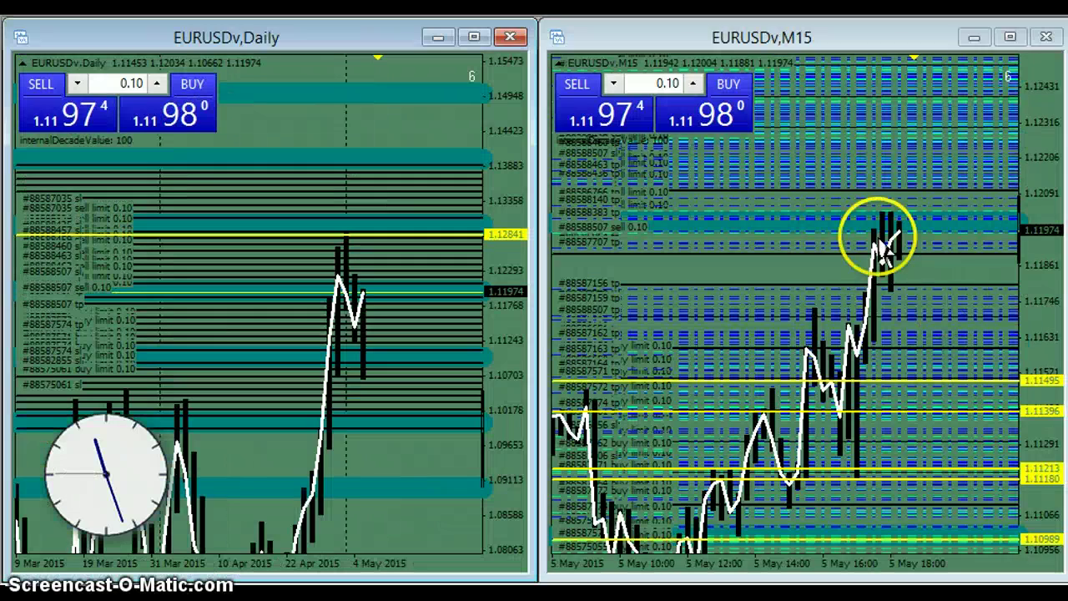
{"action": "left_click_drag", "start_coordinate": [1028, 197], "coordinate": [1028, 241]}
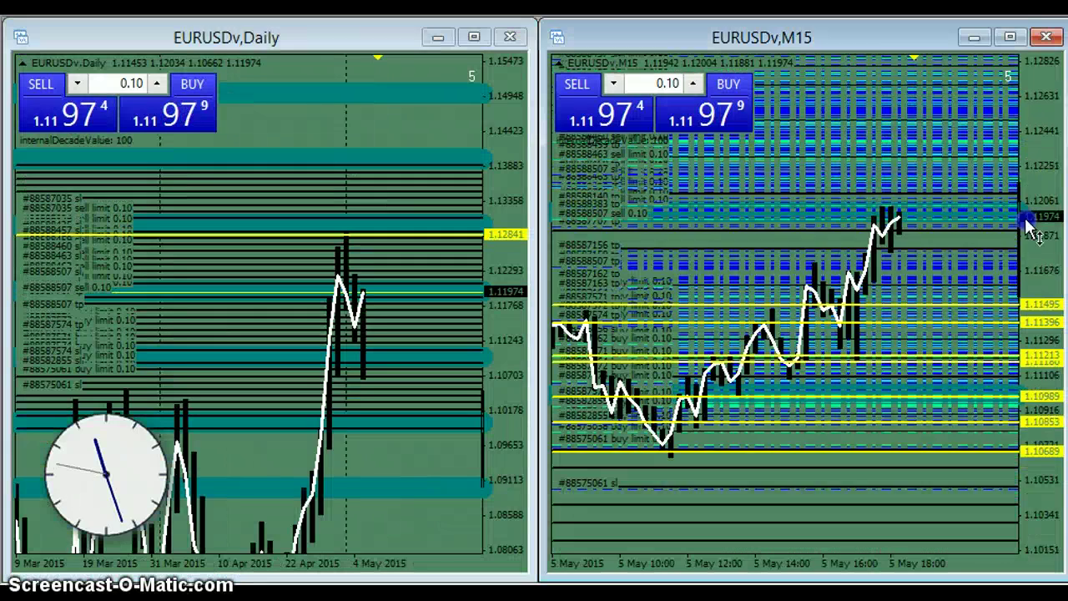
{"action": "left_click", "coordinate": [1009, 37]}
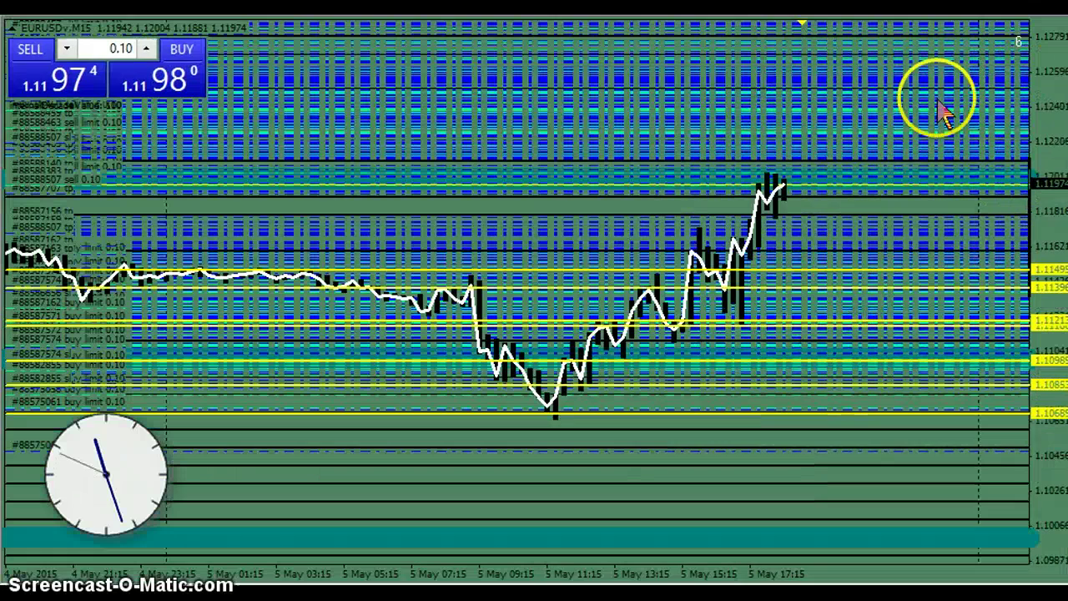
{"action": "key", "text": "minus"}
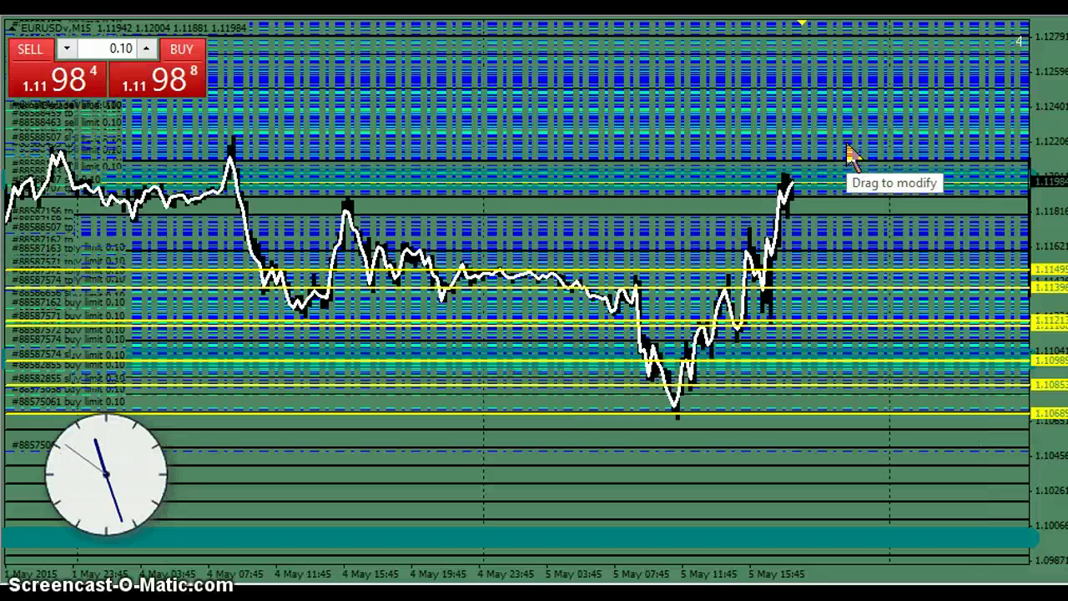
{"action": "left_click", "coordinate": [839, 392]}
{"action": "left_click_drag", "start_coordinate": [838, 390], "coordinate": [776, 469]}
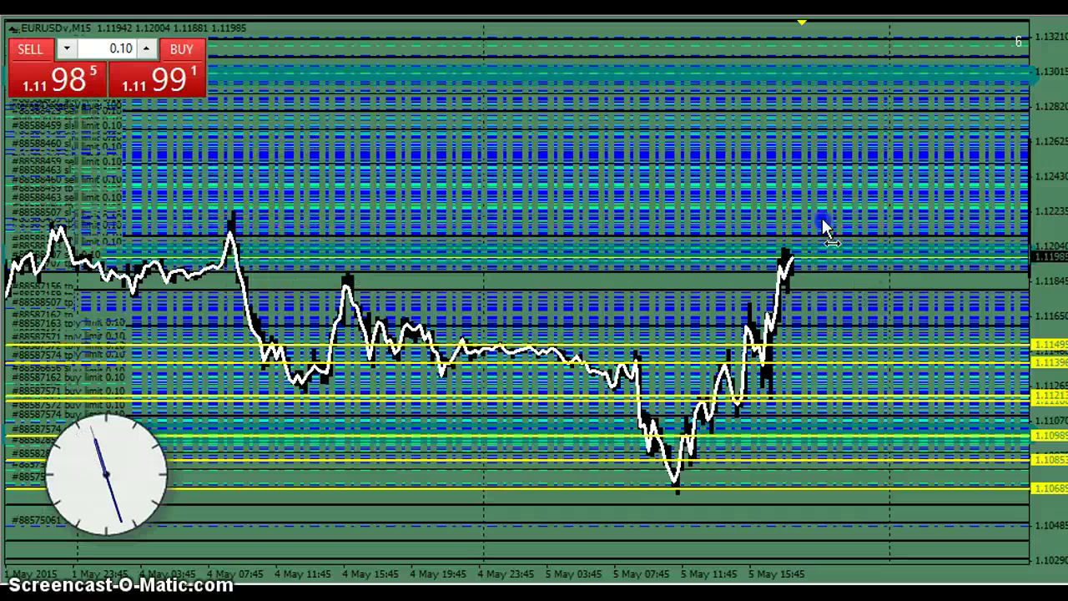
{"action": "left_click", "coordinate": [709, 7]}
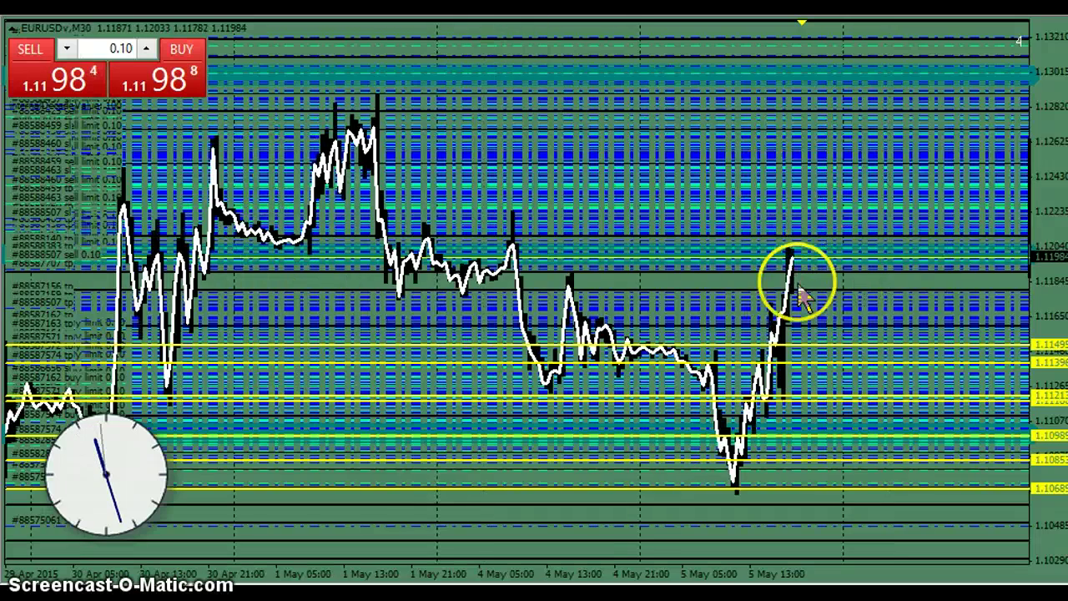
- Add horizontal lines on the M30 chart at 1.12359, 1.12226 and 1.11900, marking the early May swing levels
{"action": "left_click_drag", "start_coordinate": [1049, 392], "coordinate": [1053, 229]}
{"action": "left_click_drag", "start_coordinate": [838, 319], "coordinate": [832, 397]}
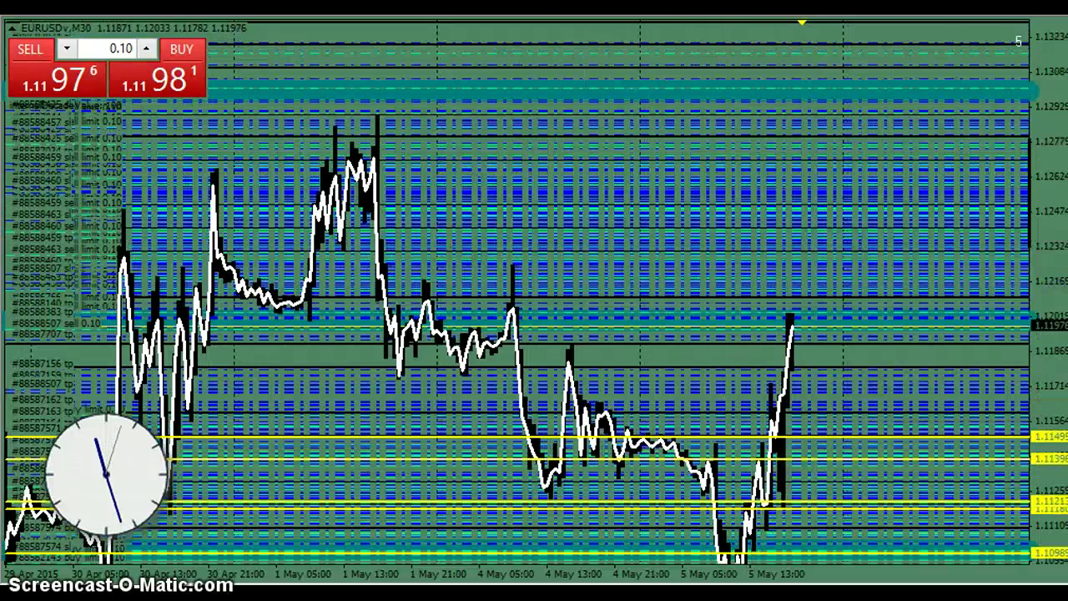
{"action": "left_click", "coordinate": [349, 240]}
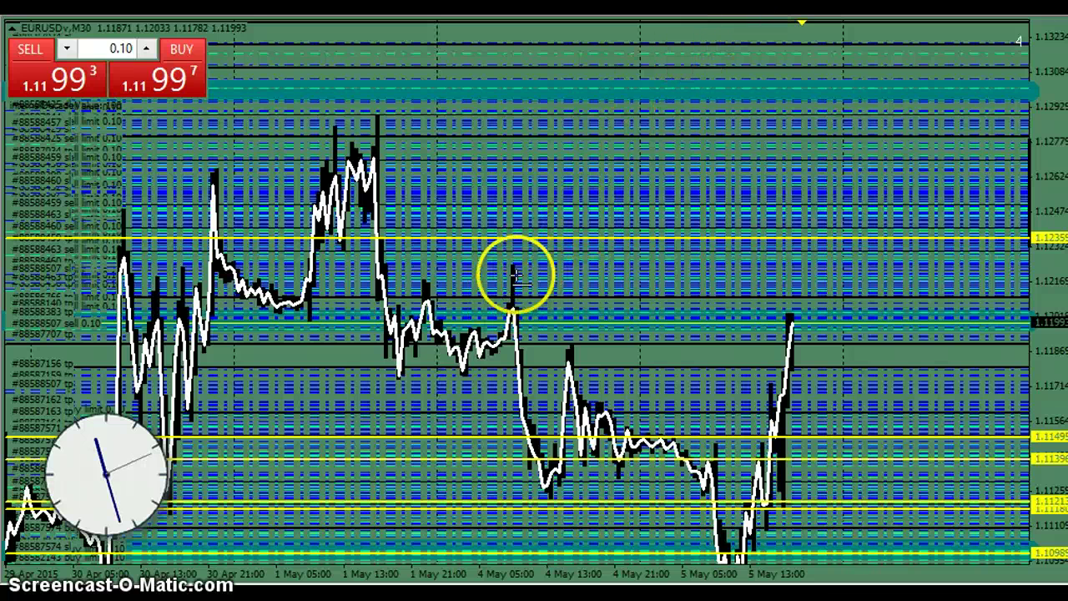
{"action": "left_click", "coordinate": [516, 269]}
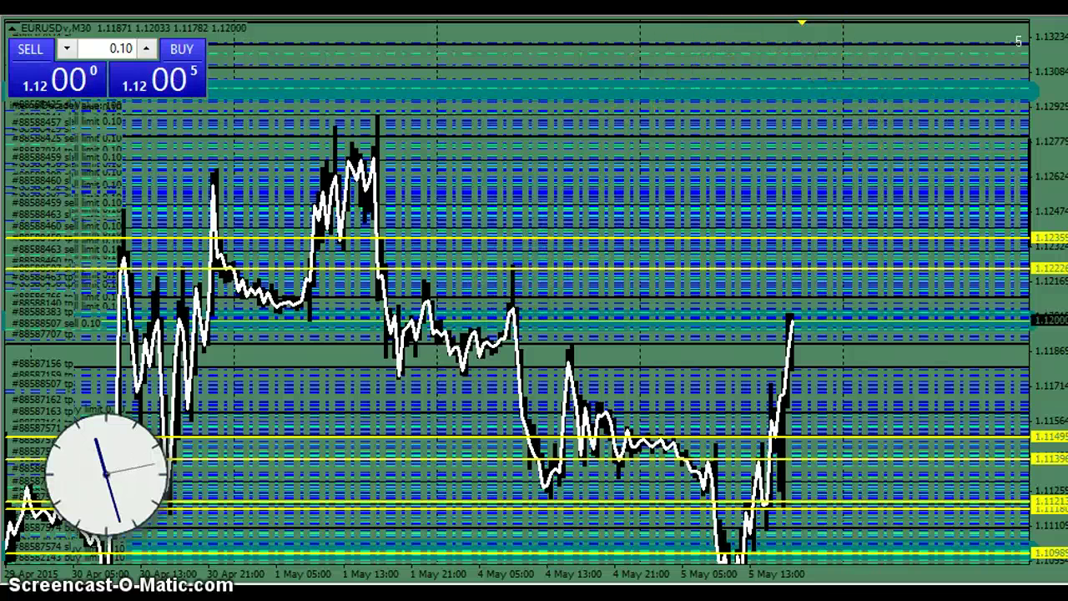
{"action": "left_click", "coordinate": [602, 261]}
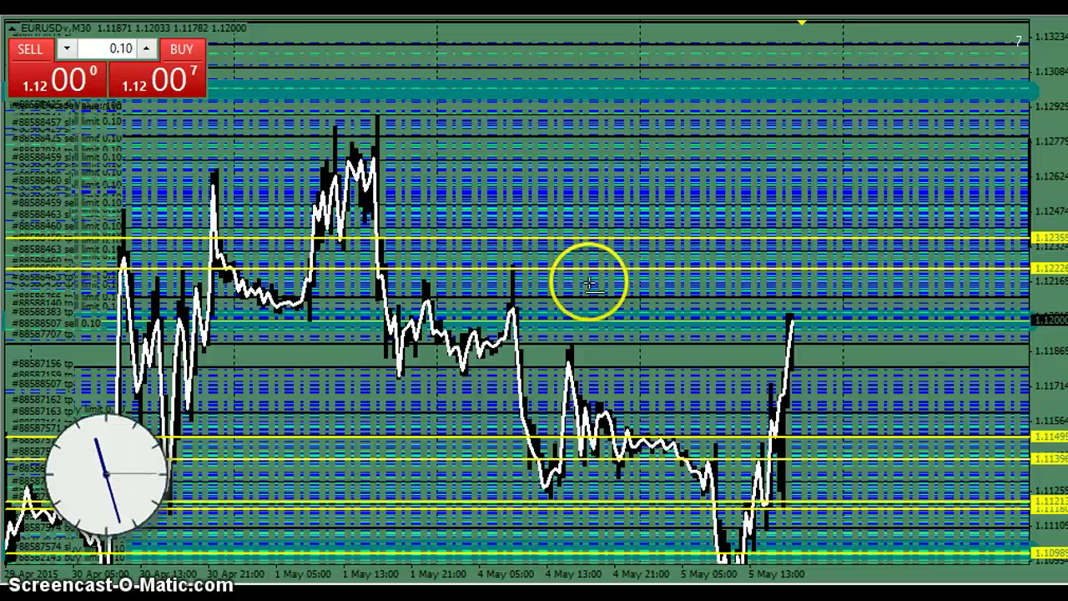
{"action": "left_click", "coordinate": [589, 342]}
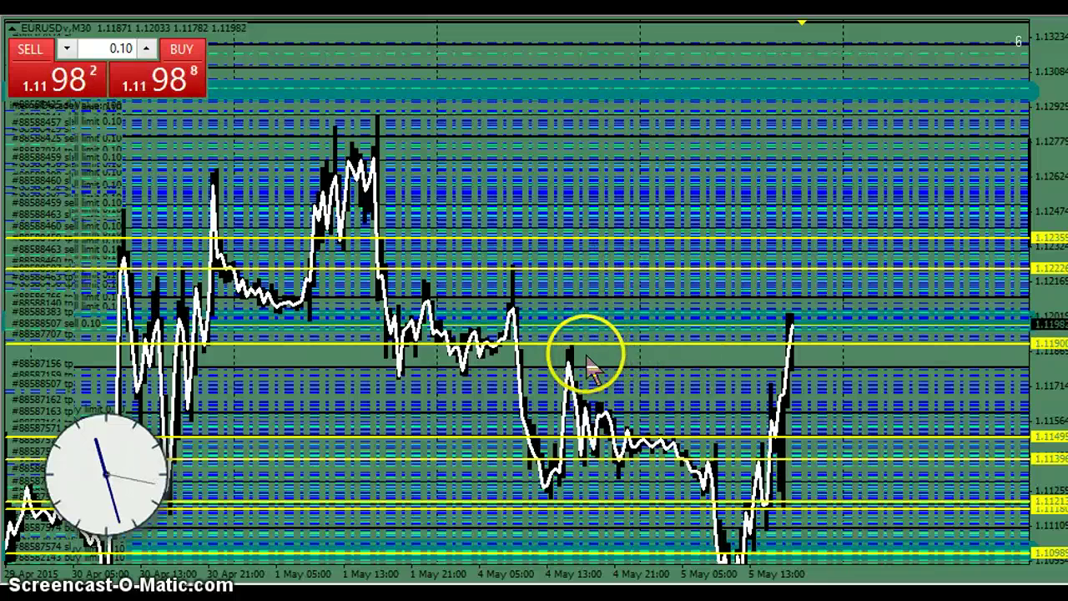
- Examine the latest 5 May rally on the M30 chart against the marked horizontal levels, with the daily chart alongside
{"action": "left_click_drag", "start_coordinate": [1049, 377], "coordinate": [1046, 215]}
{"action": "left_click_drag", "start_coordinate": [1049, 376], "coordinate": [1047, 286]}
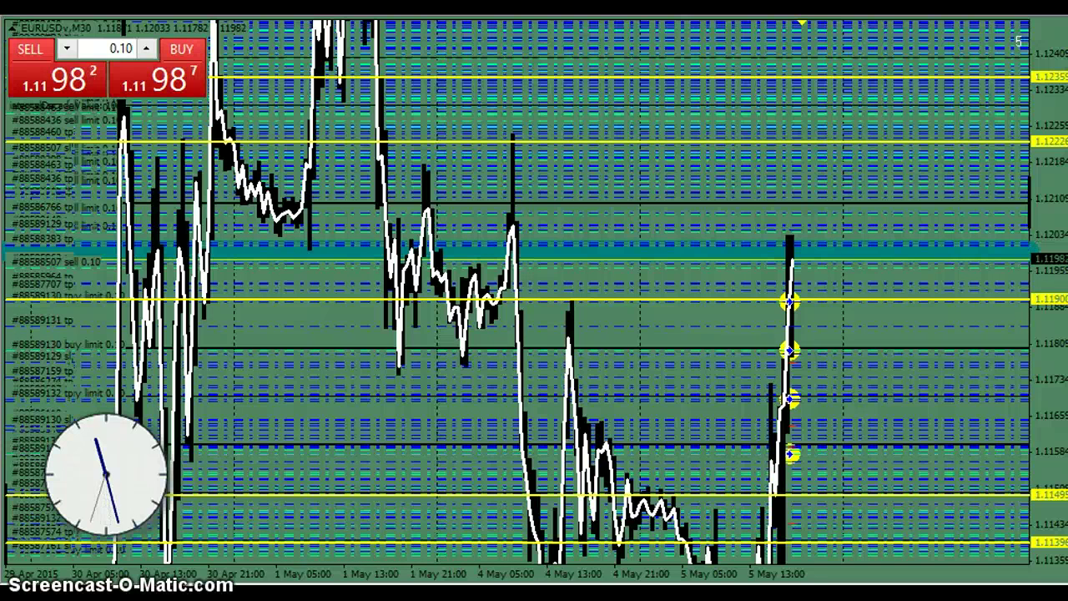
{"action": "left_click_drag", "start_coordinate": [1055, 241], "coordinate": [1049, 299]}
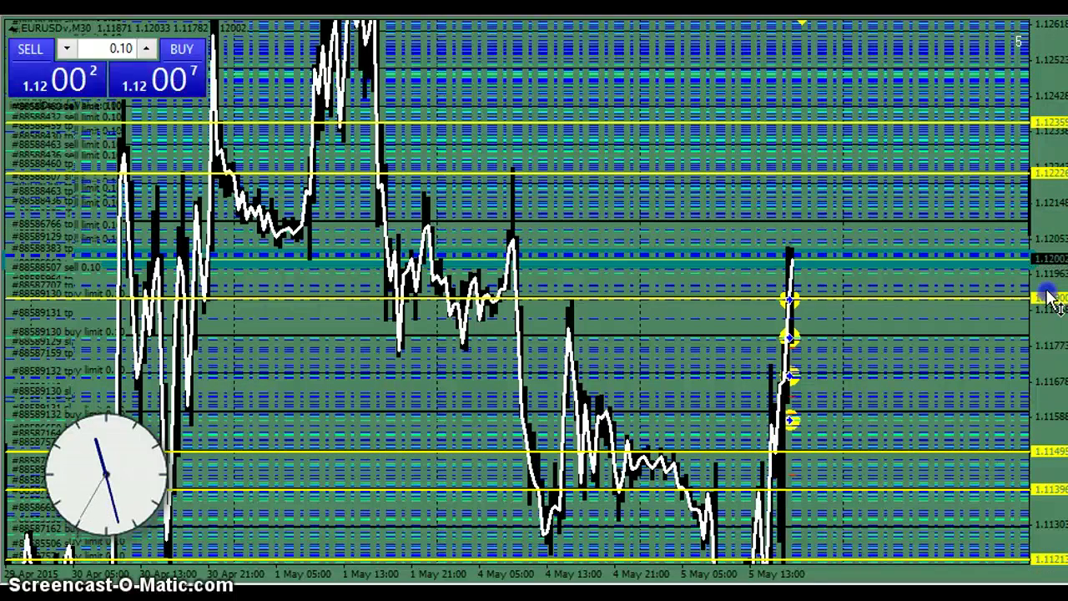
{"action": "left_click_drag", "start_coordinate": [1049, 299], "coordinate": [1047, 308]}
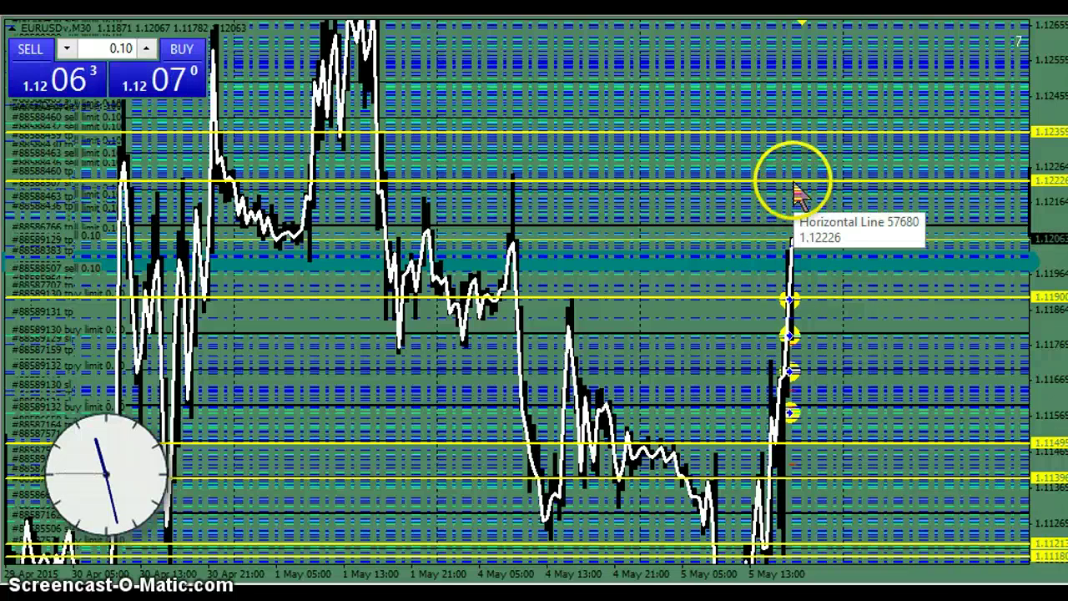
{"action": "left_click_drag", "start_coordinate": [1047, 198], "coordinate": [1046, 125]}
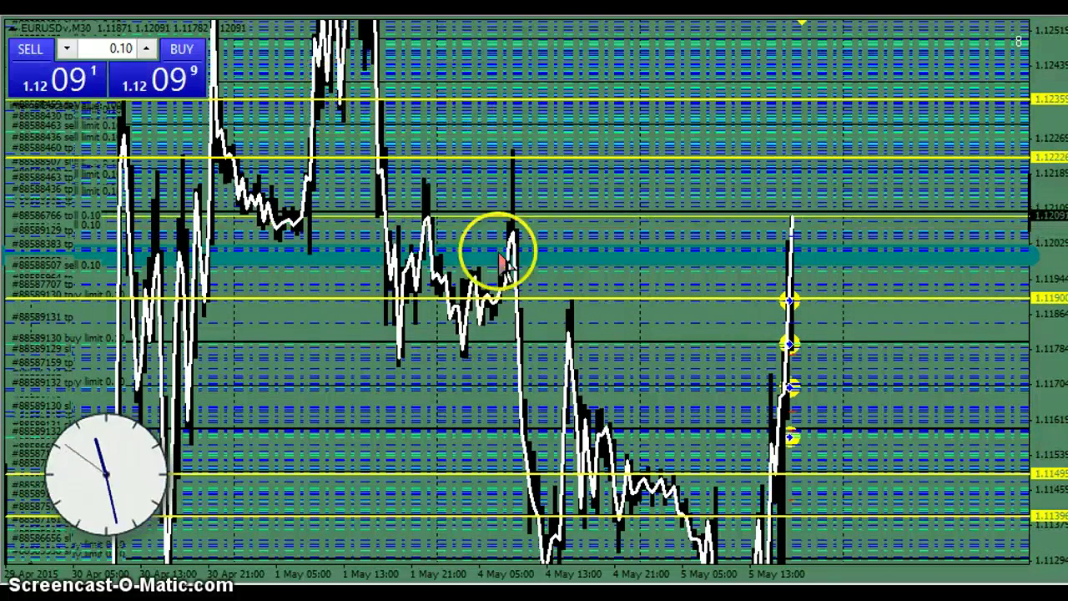
{"action": "left_click", "coordinate": [1035, 7]}
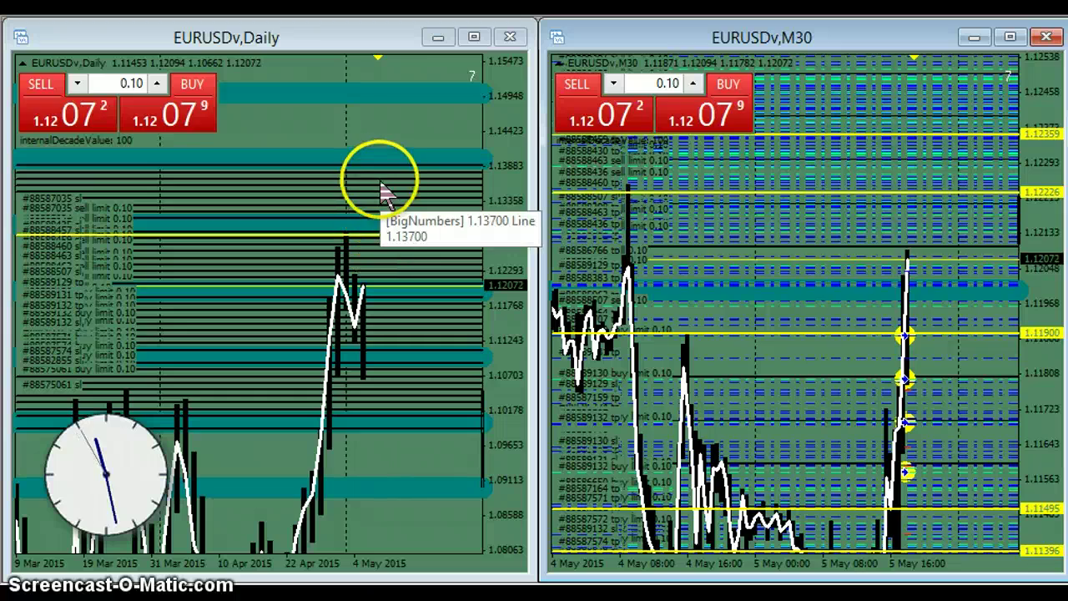
{"action": "left_click_drag", "start_coordinate": [1042, 222], "coordinate": [1056, 396]}
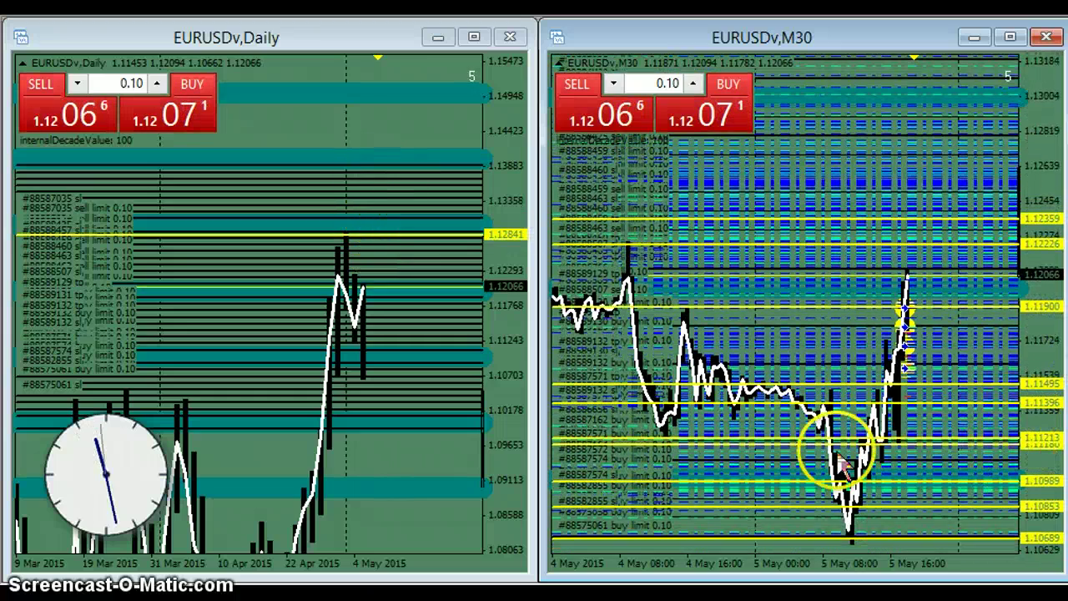
- Switch to the paired EURUSD H4 and H1 charts and maximize the H4 chart
{"action": "left_click_drag", "start_coordinate": [720, 498], "coordinate": [707, 453]}
{"action": "mouse_move", "coordinate": [766, 297]}
{"action": "left_mouse_down"}
{"action": "mouse_move", "coordinate": [839, 306]}
{"action": "mouse_move", "coordinate": [855, 319]}
{"action": "left_mouse_up"}
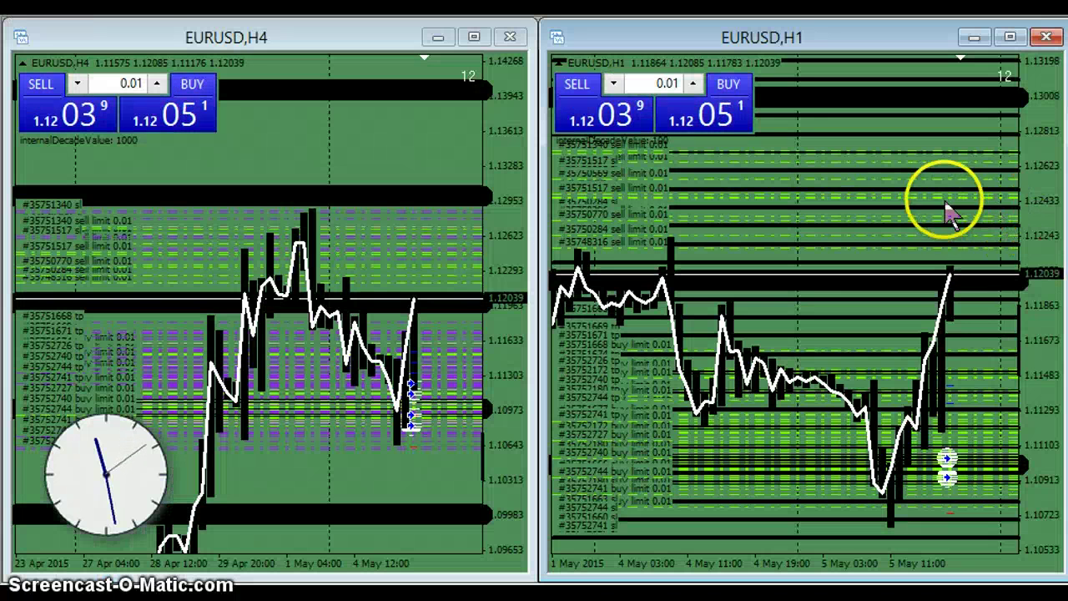
{"action": "left_click", "coordinate": [475, 38]}
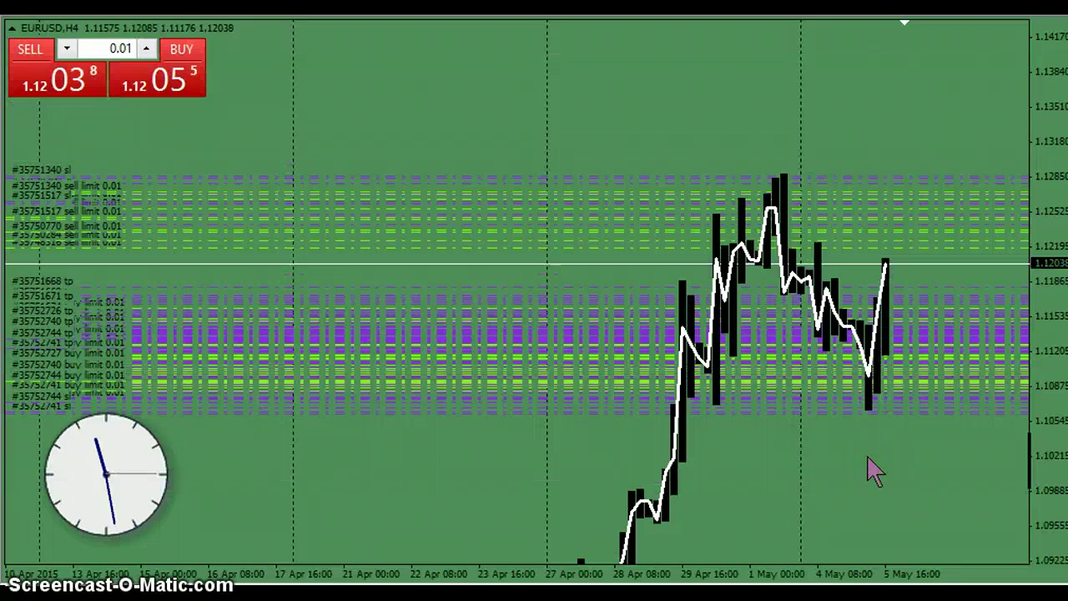
{"action": "left_click", "coordinate": [985, 402]}
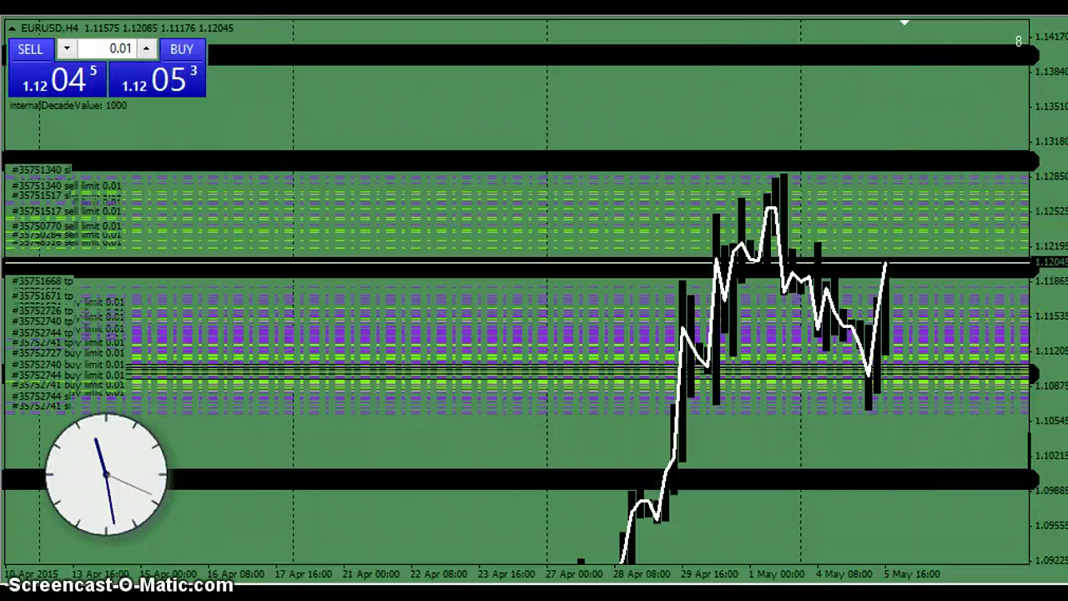
- Draw crossing trend lines on the H4 chart: one rising from about 1.1139 to 1.1289, one falling from about 1.1222 to 1.1097
{"action": "left_click_drag", "start_coordinate": [682, 332], "coordinate": [918, 177]}
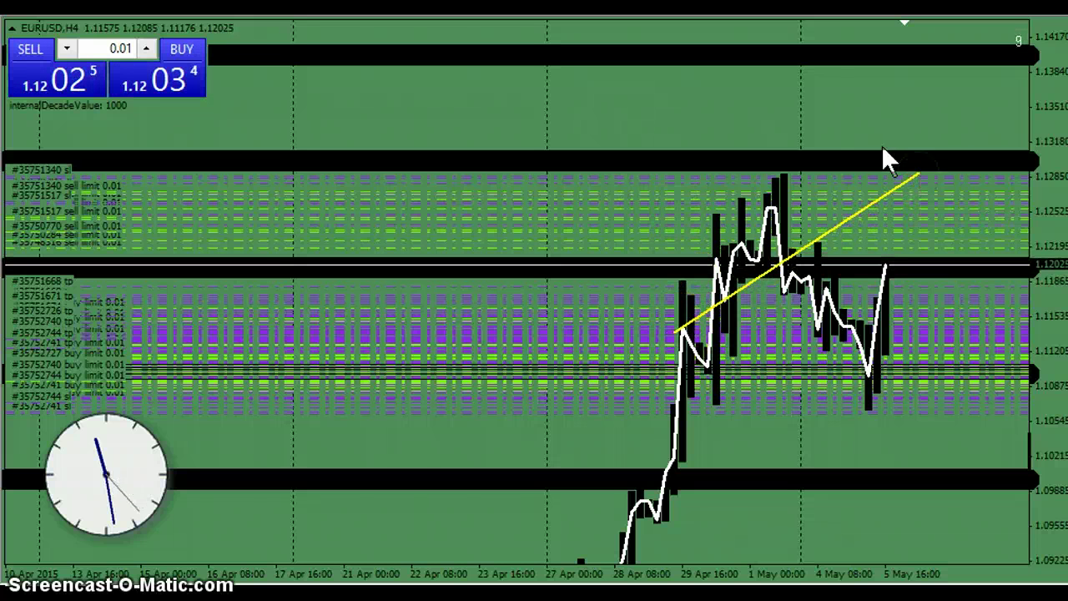
{"action": "left_click_drag", "start_coordinate": [858, 119], "coordinate": [864, 118]}
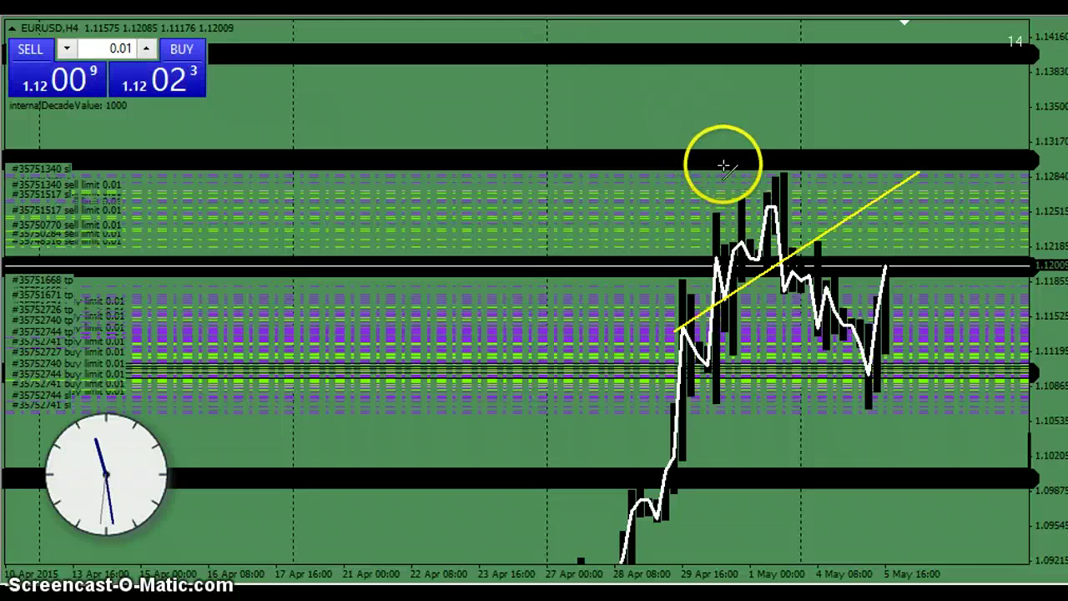
{"action": "left_click_drag", "start_coordinate": [732, 235], "coordinate": [980, 375]}
{"action": "left_click_drag", "start_coordinate": [1049, 376], "coordinate": [1043, 281]}
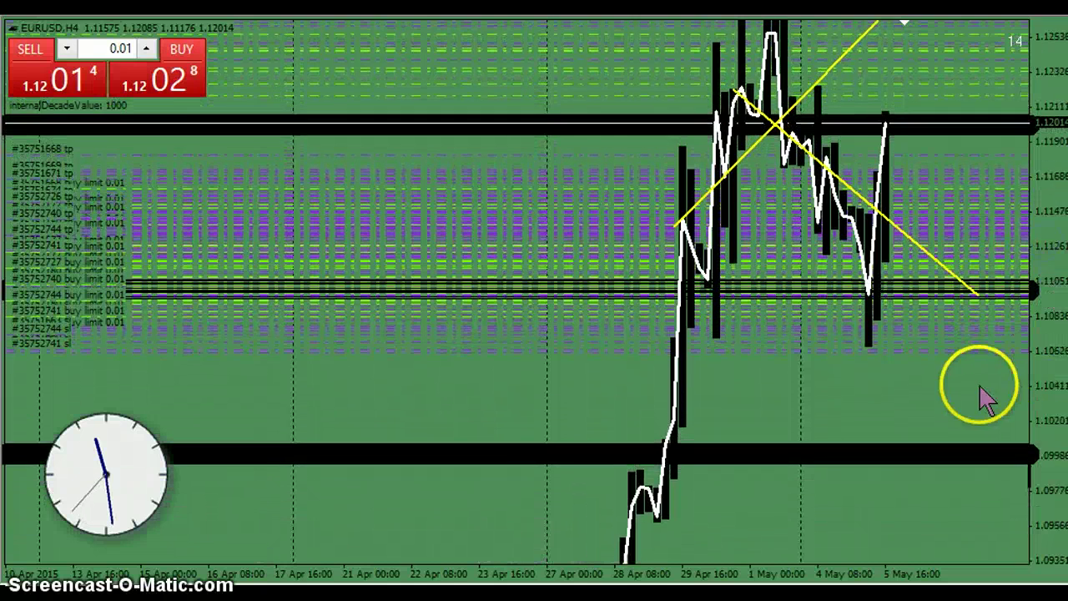
{"action": "left_click_drag", "start_coordinate": [980, 398], "coordinate": [905, 431]}
{"action": "left_click", "coordinate": [844, 265]}
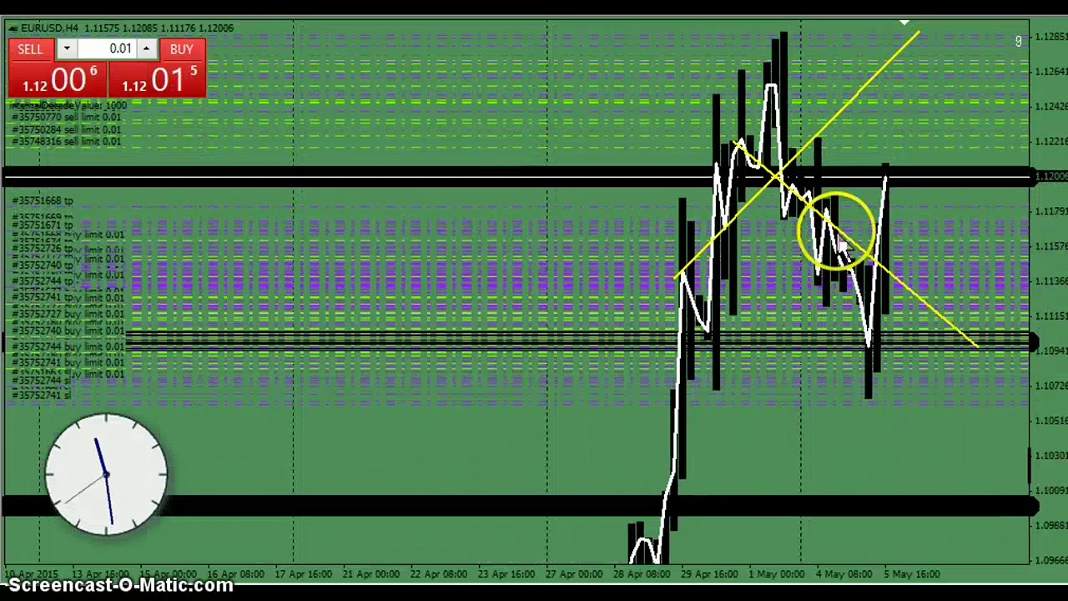
- Adjust the falling H4 trend line to start at the 30 April close near 1.12235 and end at about 1.1109
{"action": "double_click", "coordinate": [838, 229]}
{"action": "left_click_drag", "start_coordinate": [736, 142], "coordinate": [740, 140]}
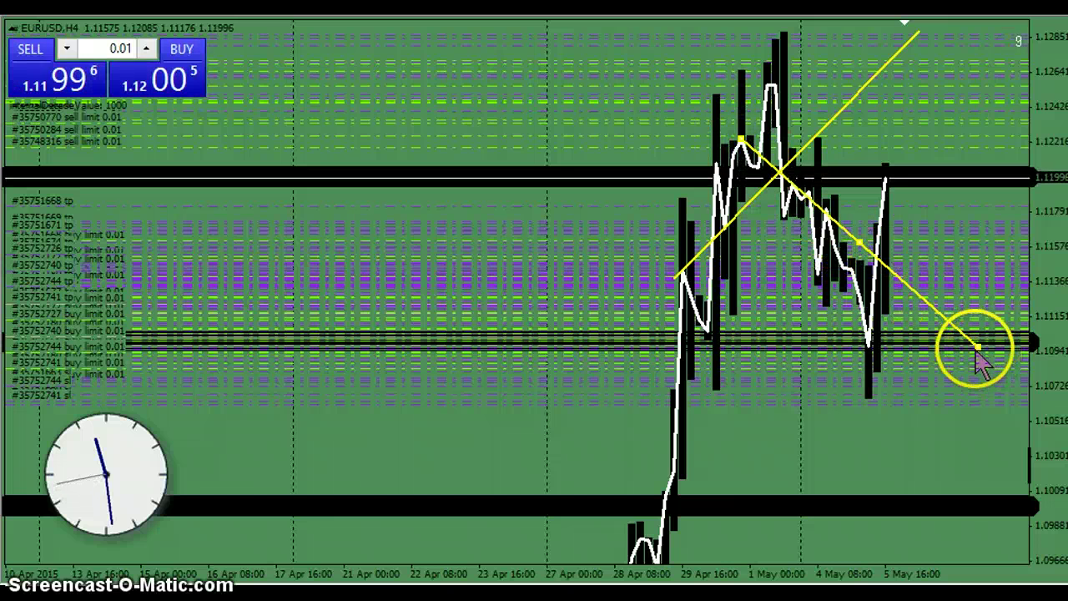
{"action": "left_click_drag", "start_coordinate": [981, 358], "coordinate": [981, 332]}
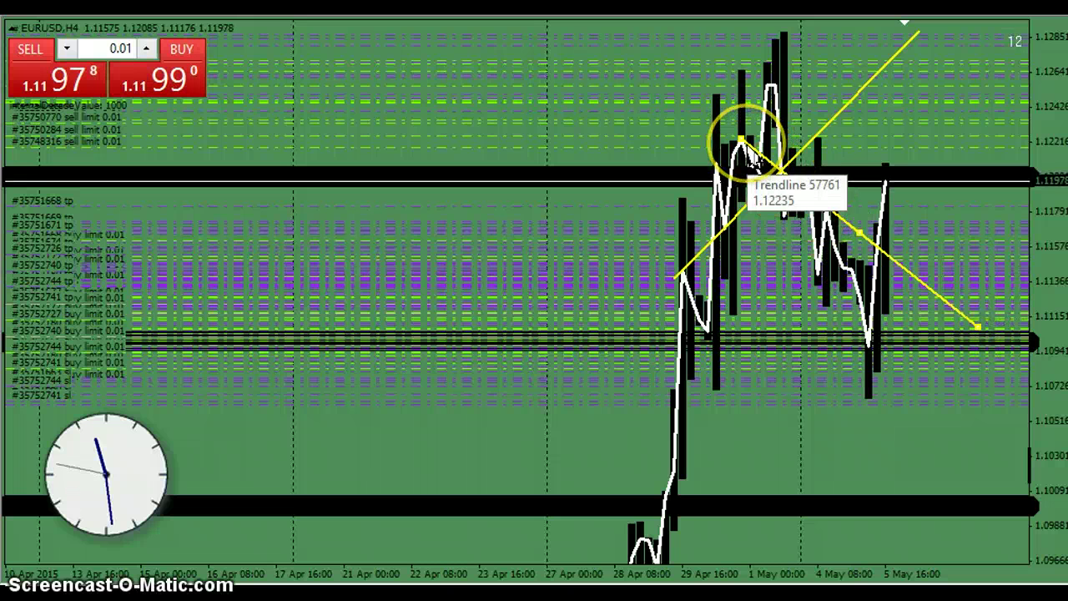
{"action": "double_click", "coordinate": [859, 234]}
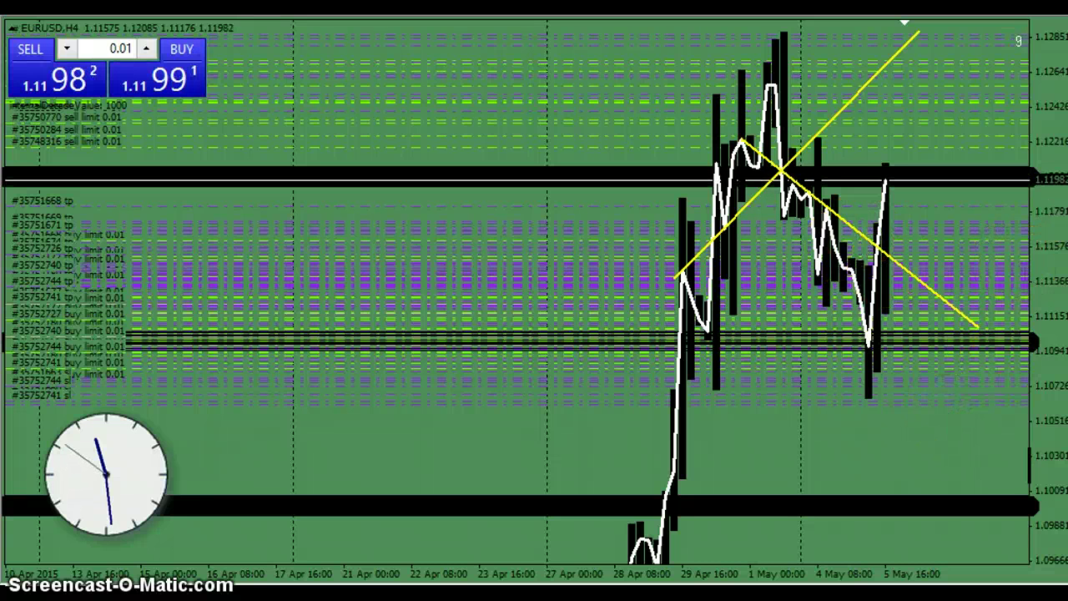
- Switch back to the paired EURUSD daily and M30 charts and examine the 5 May M30 rally at a closer zoom
{"action": "left_click", "coordinate": [1046, 6]}
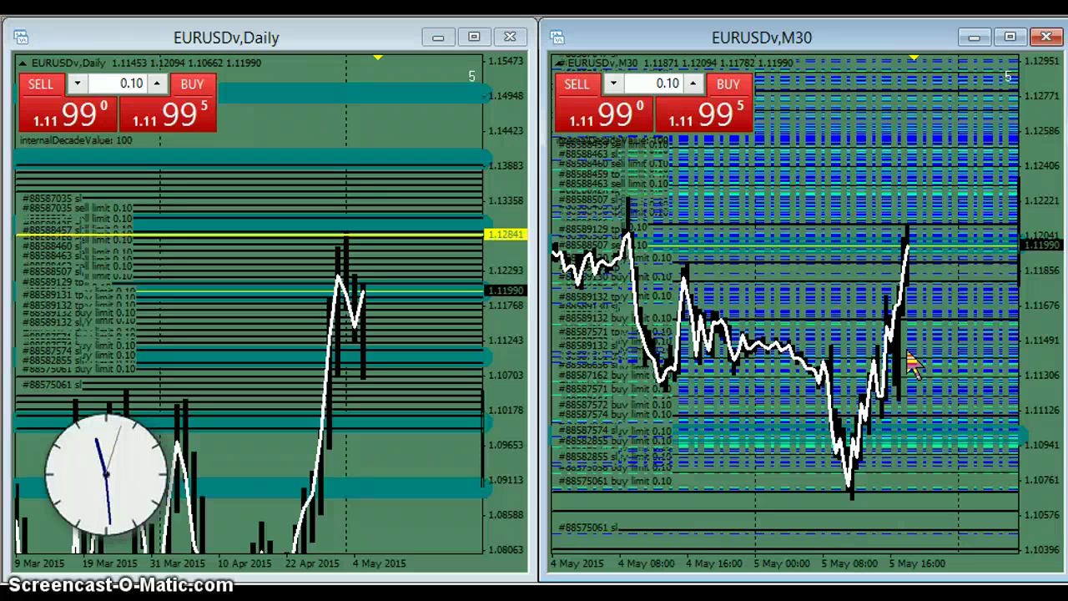
{"action": "key", "text": "plus"}
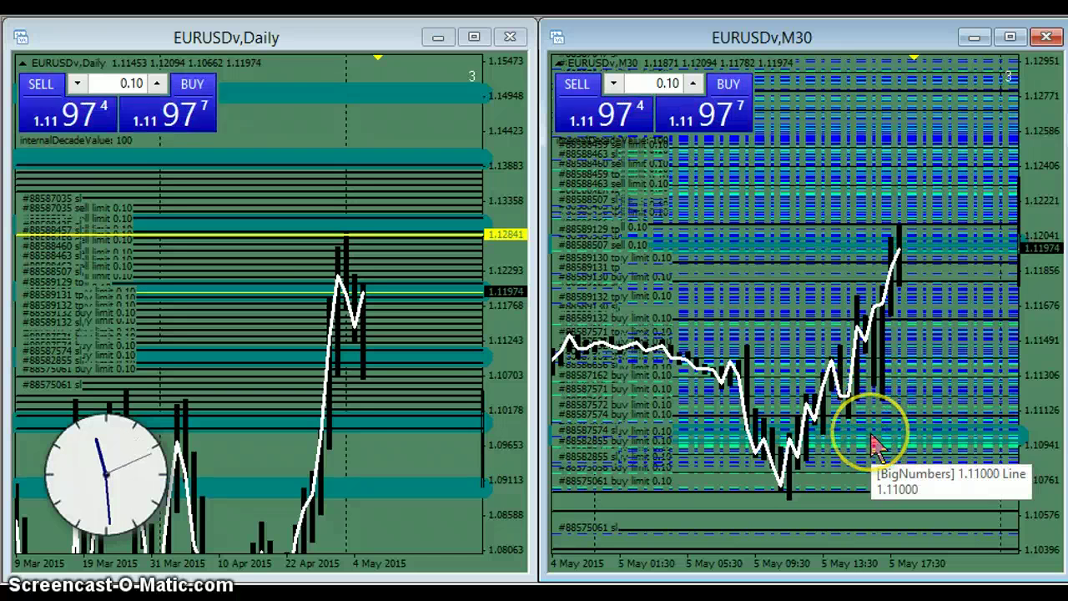
{"action": "left_click_drag", "start_coordinate": [1048, 347], "coordinate": [1044, 309]}
{"action": "left_click_drag", "start_coordinate": [939, 458], "coordinate": [919, 330]}
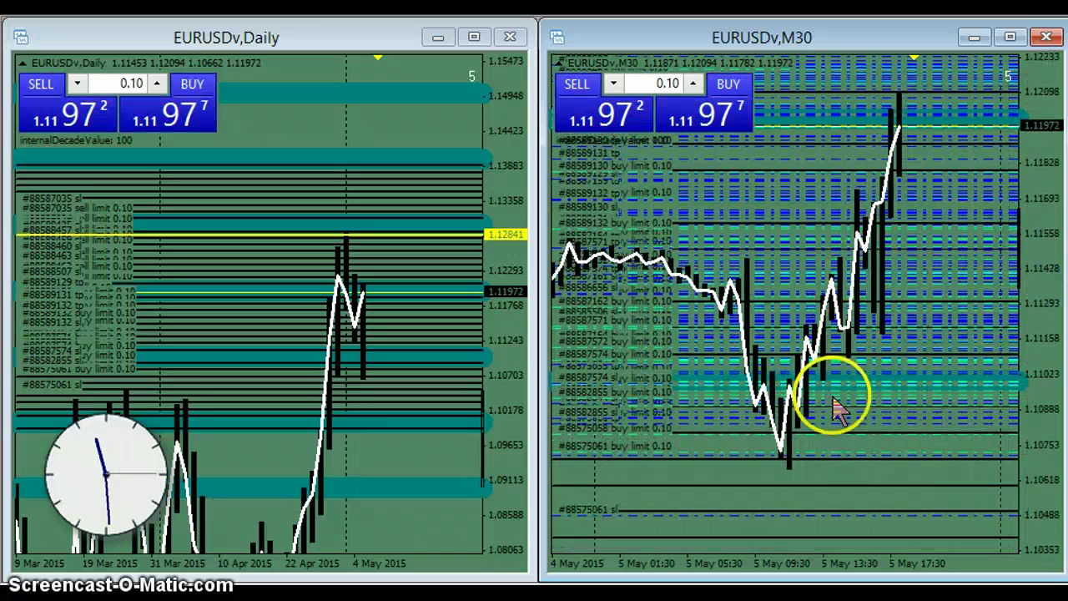
{"action": "left_click_drag", "start_coordinate": [1047, 322], "coordinate": [1041, 349]}
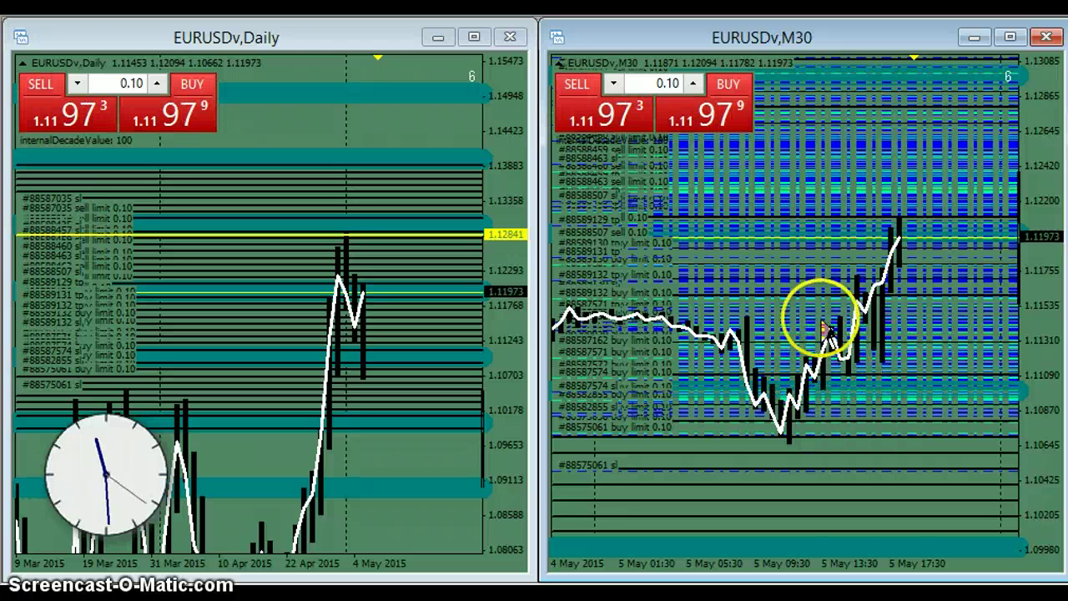
{"action": "mouse_move", "coordinate": [1034, 370]}
{"action": "left_mouse_down"}
{"action": "mouse_move", "coordinate": [1029, 293]}
{"action": "mouse_move", "coordinate": [1047, 373]}
{"action": "left_mouse_up"}
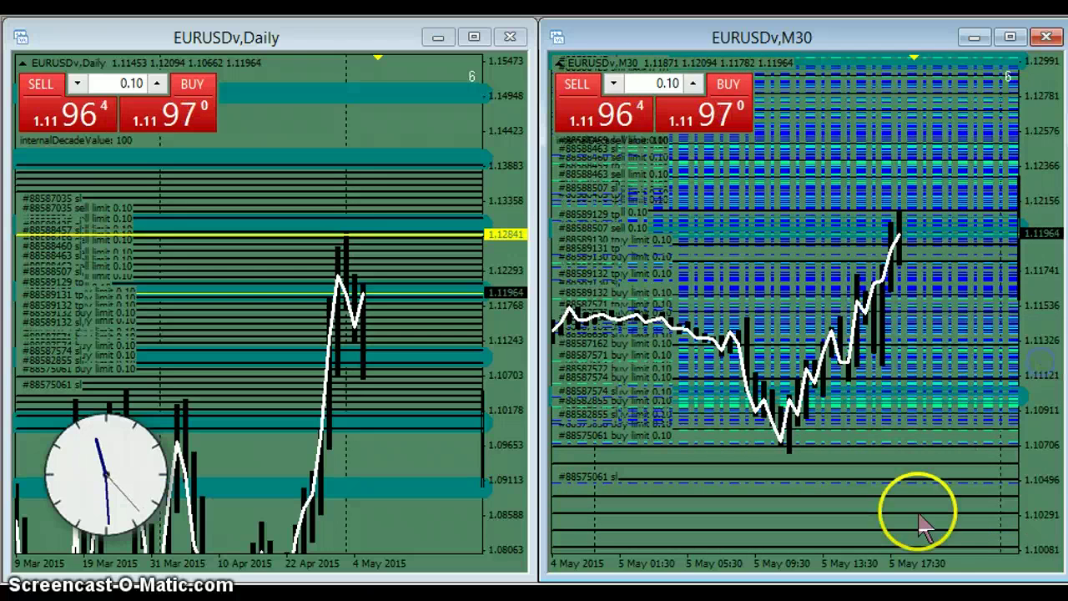
- Change the daily chart to H4 and compare its late April and early May swings with the M30 rally
{"action": "left_click", "coordinate": [412, 142]}
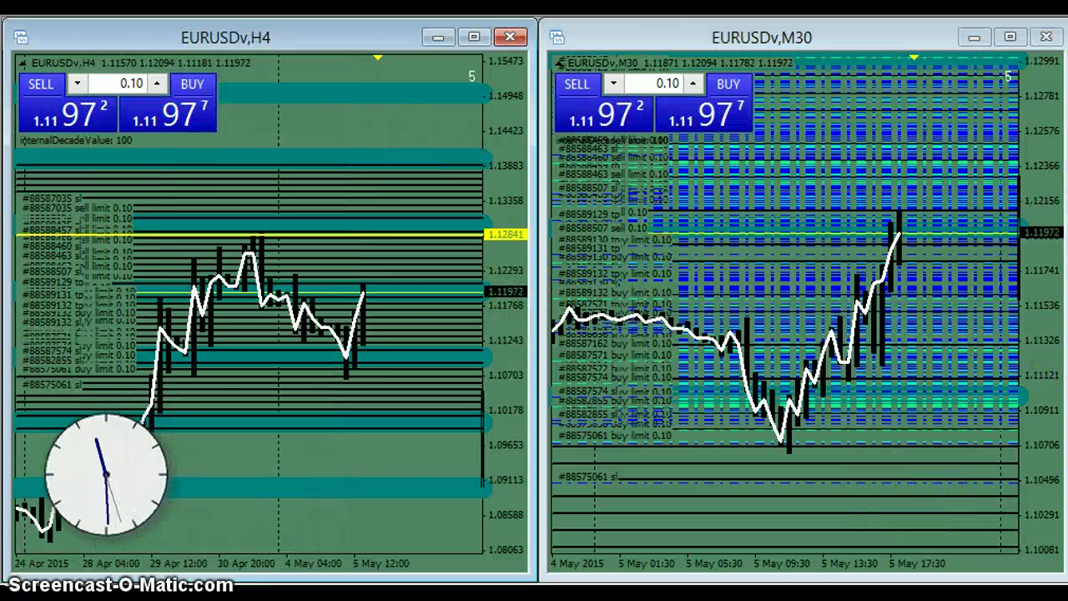
{"action": "left_click_drag", "start_coordinate": [490, 270], "coordinate": [505, 178]}
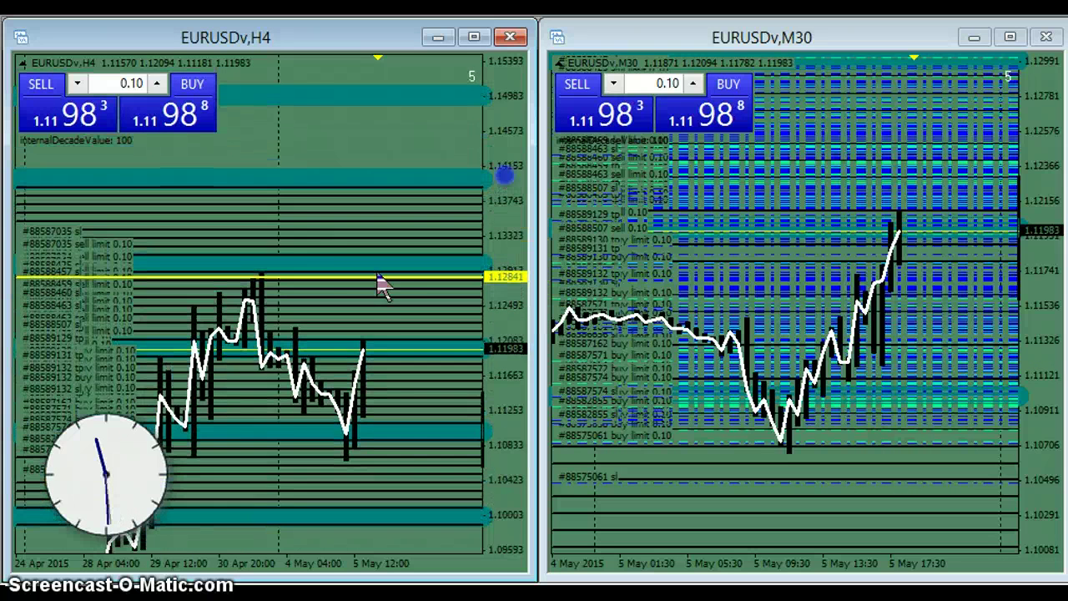
{"action": "left_click_drag", "start_coordinate": [329, 298], "coordinate": [336, 247]}
{"action": "left_click_drag", "start_coordinate": [377, 467], "coordinate": [385, 422]}
{"action": "left_click_drag", "start_coordinate": [804, 426], "coordinate": [858, 431]}
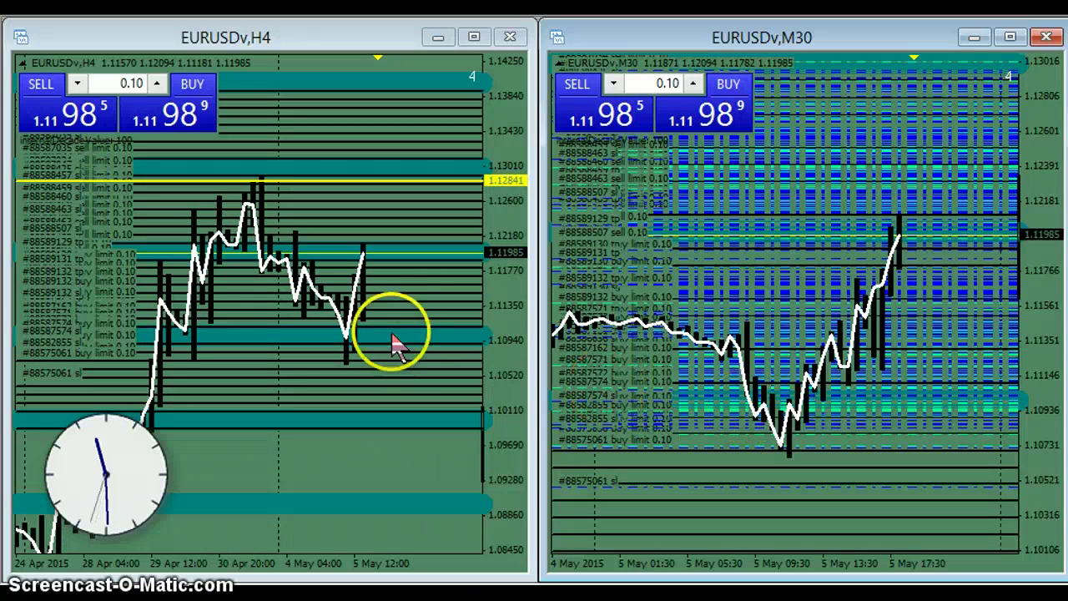
{"action": "left_click", "coordinate": [384, 322]}
{"action": "left_click_drag", "start_coordinate": [425, 123], "coordinate": [432, 118]}
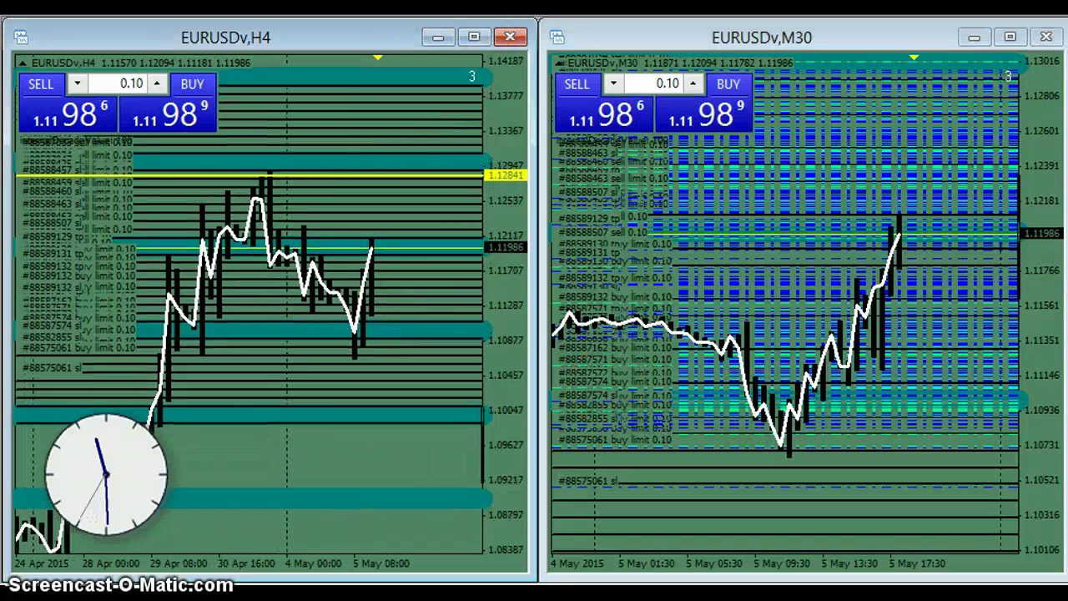
- Maximize the paired H4 chart and change it to daily and then weekly, fitting the decline since late 2014 in view
{"action": "left_click", "coordinate": [474, 36]}
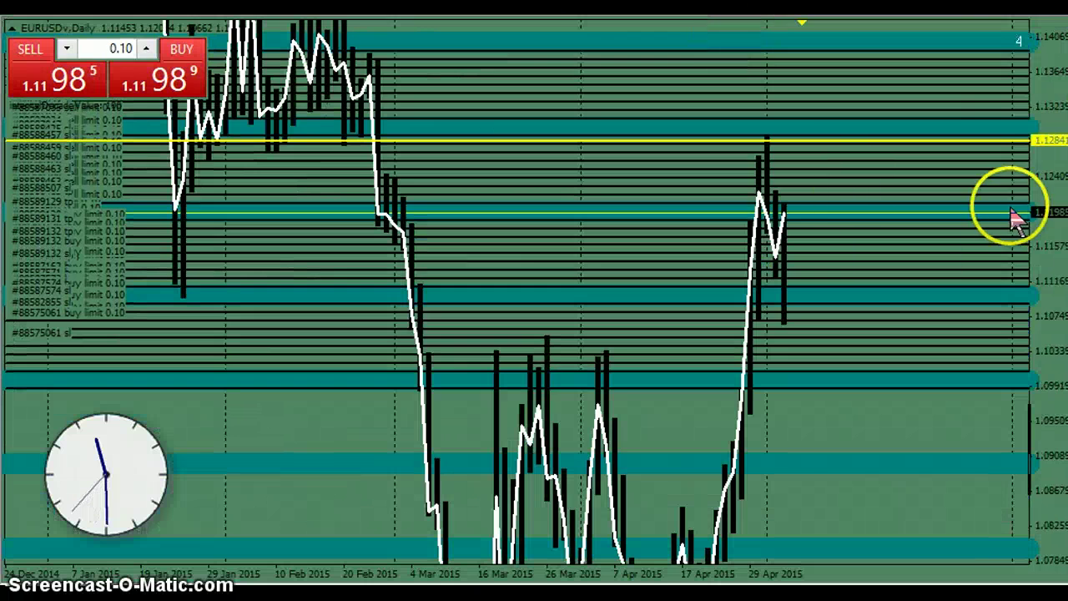
{"action": "left_click_drag", "start_coordinate": [1043, 192], "coordinate": [1006, 450]}
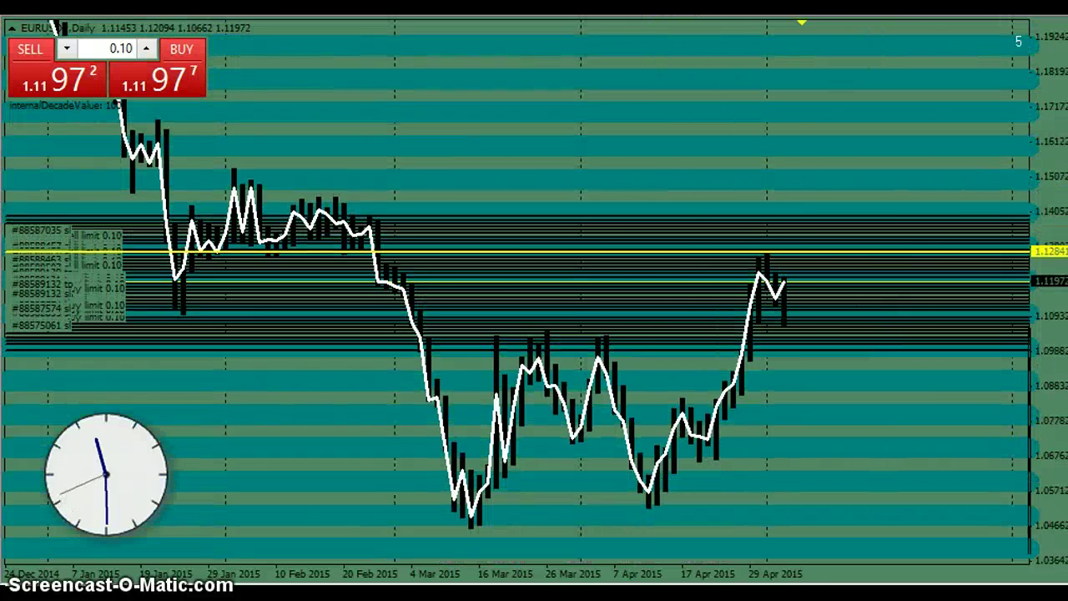
{"action": "left_click", "coordinate": [677, 4]}
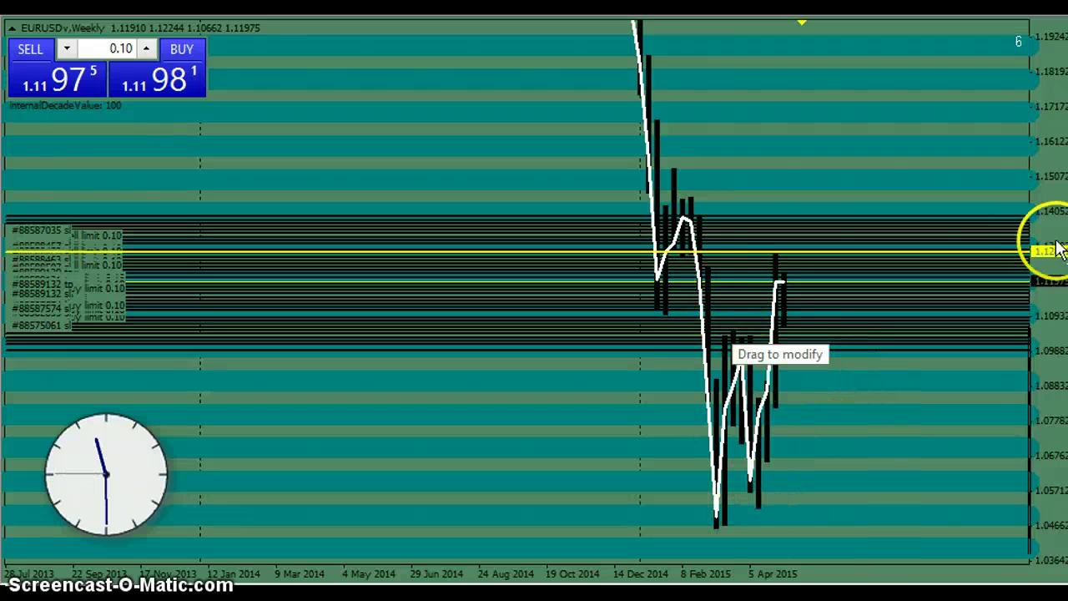
{"action": "left_click_drag", "start_coordinate": [1049, 246], "coordinate": [1051, 328]}
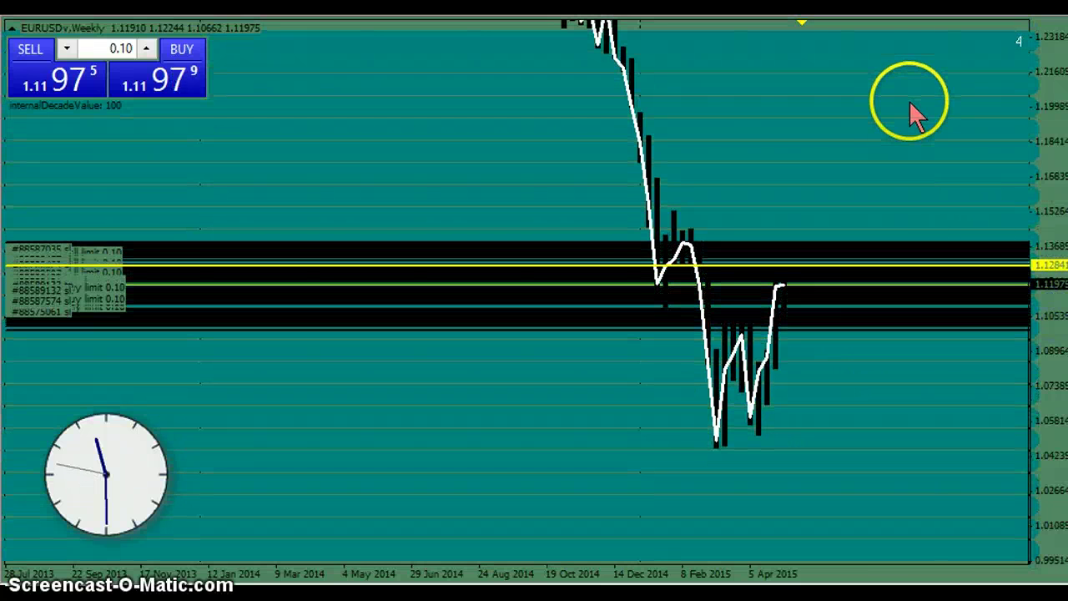
{"action": "left_click_drag", "start_coordinate": [909, 103], "coordinate": [877, 172]}
{"action": "left_click_drag", "start_coordinate": [1035, 140], "coordinate": [1030, 178]}
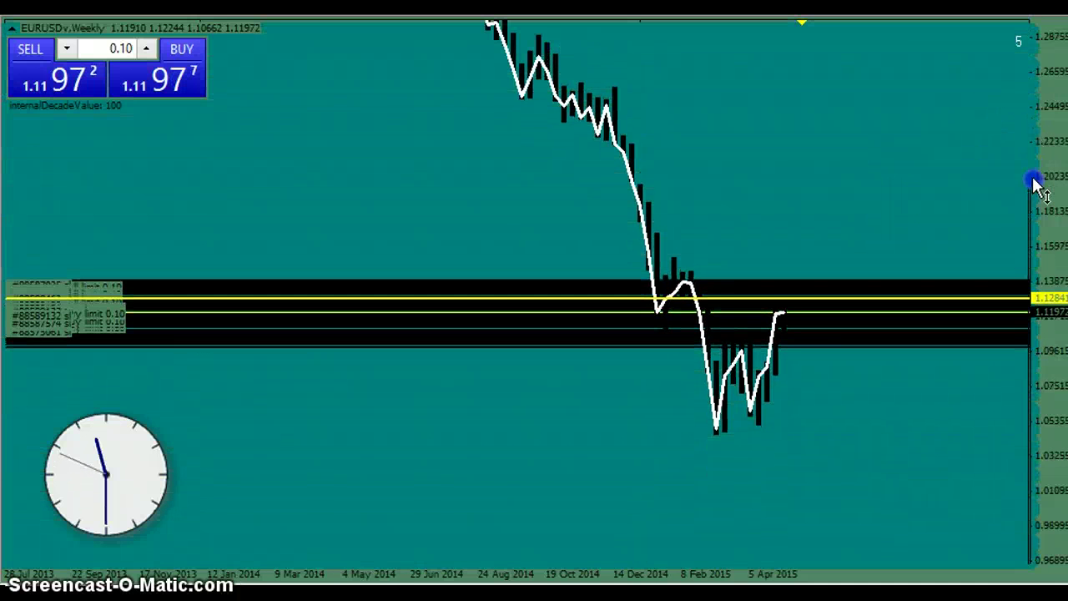
{"action": "left_click_drag", "start_coordinate": [969, 148], "coordinate": [928, 179]}
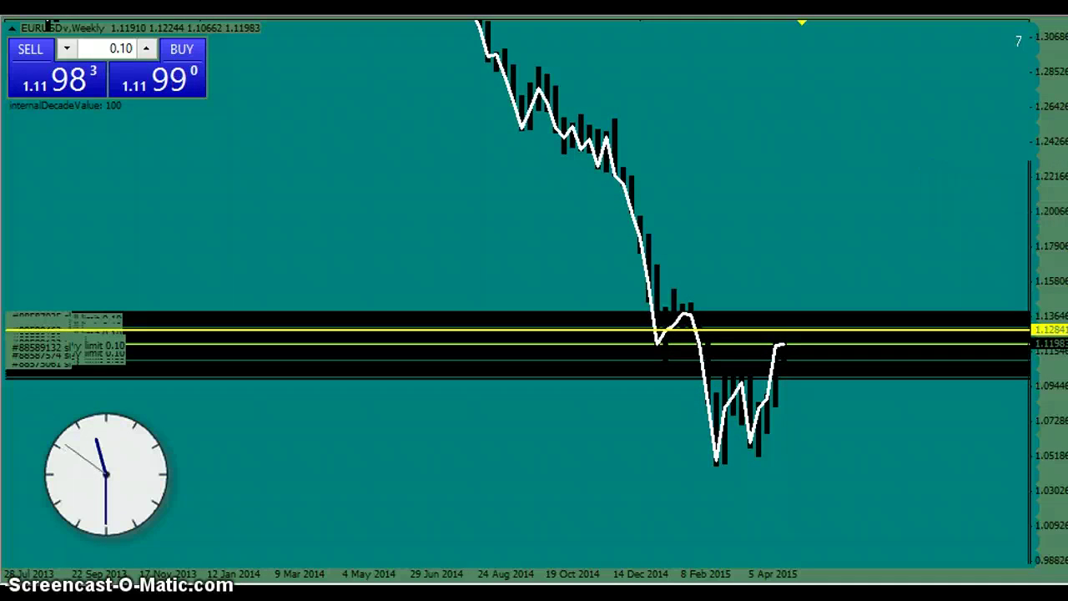